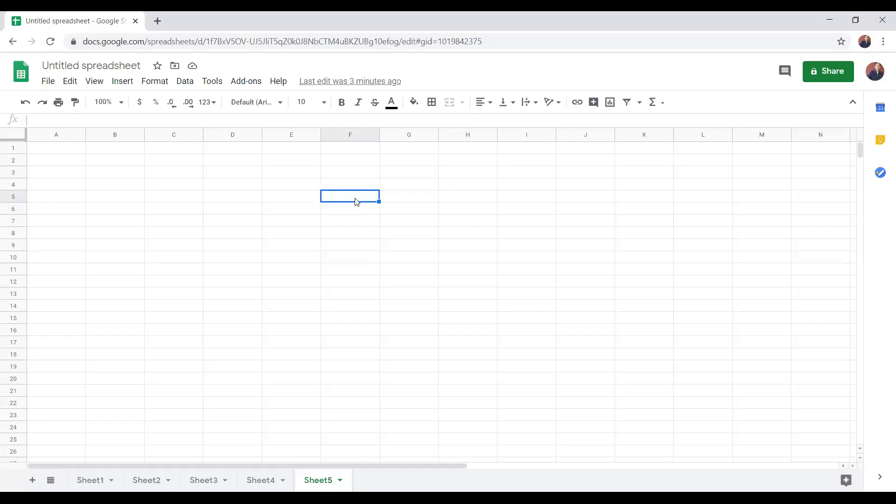
# Enter 200, 20 and PC side by side in cells F5, G5 and H5.
pyautogui.write('200')
pyautogui.press('Tab')
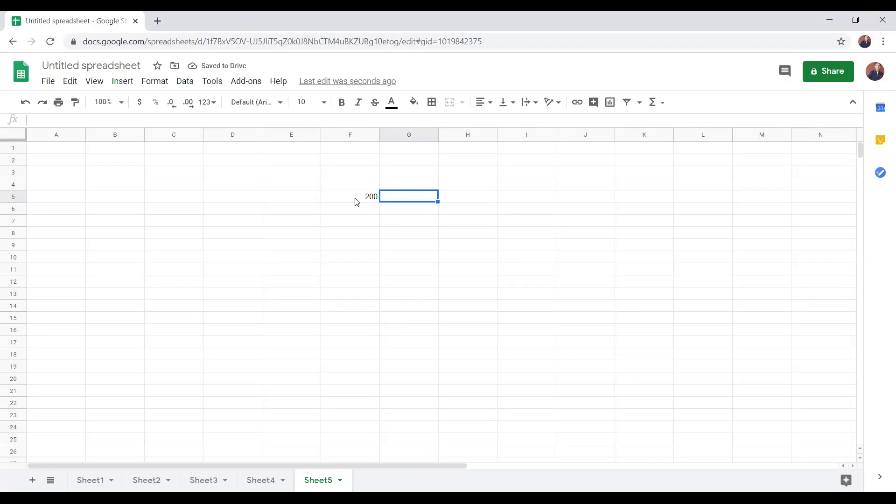
pyautogui.write('20')
pyautogui.press('Tab')
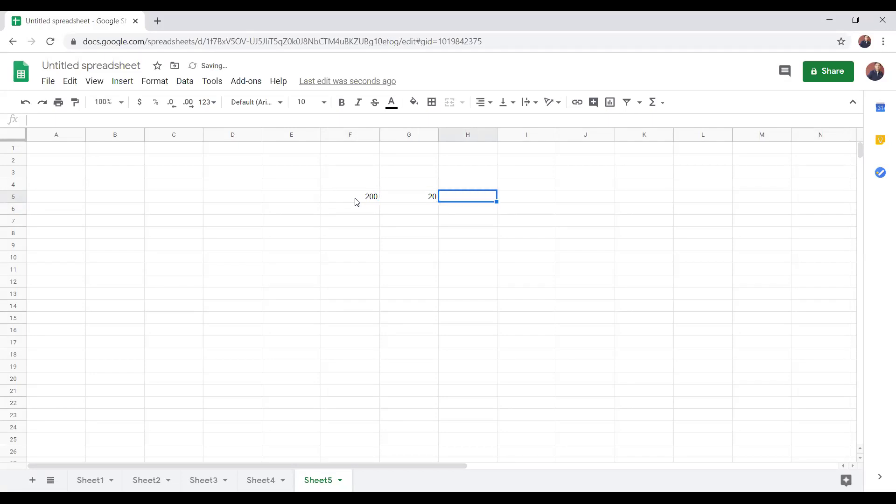
pyautogui.write('pc')
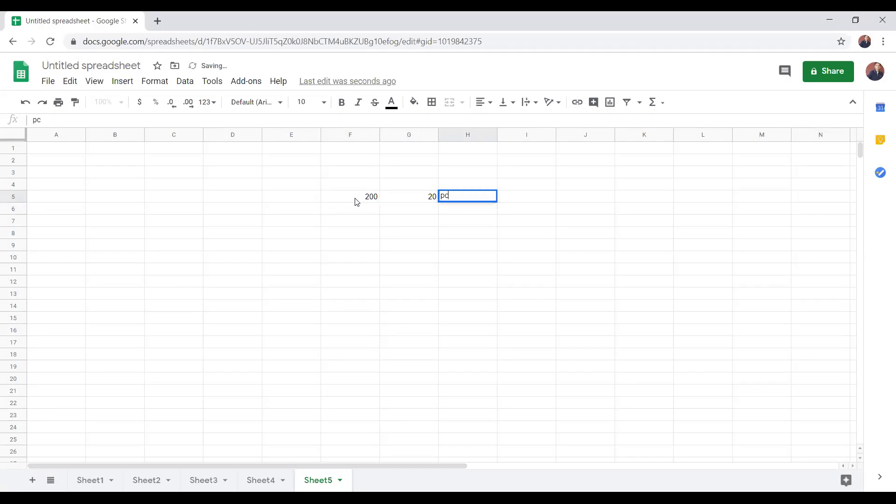
pyautogui.press('BackSpace')
pyautogui.press('BackSpace')
pyautogui.write('PC')
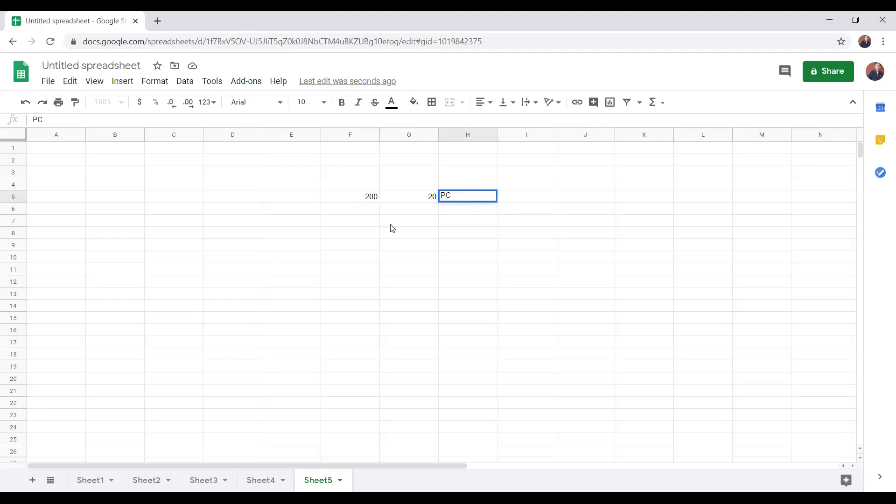
pyautogui.click(407, 213)
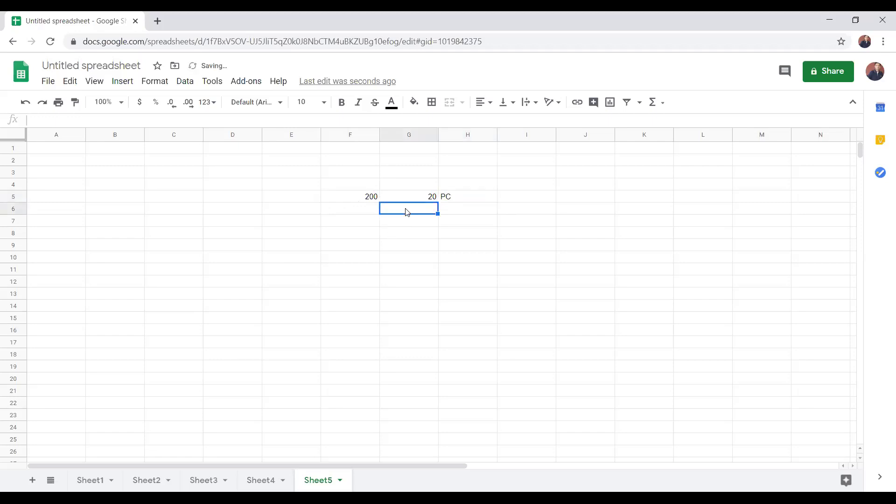
pyautogui.click(369, 197)
pyautogui.click(365, 213)
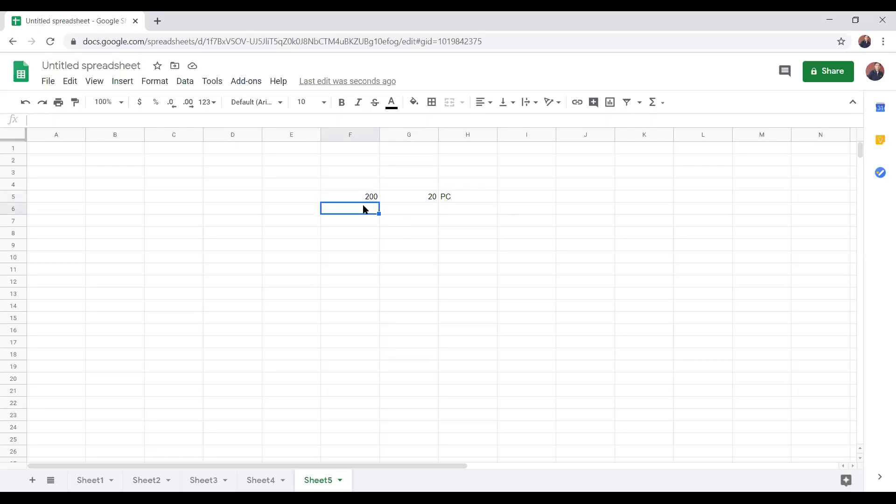
pyautogui.click(366, 197)
pyautogui.click(366, 210)
pyautogui.click(367, 198)
pyautogui.click(366, 209)
# List "customer material info", "customer master" and "material" in cells F7 to F9.
pyautogui.click(366, 226)
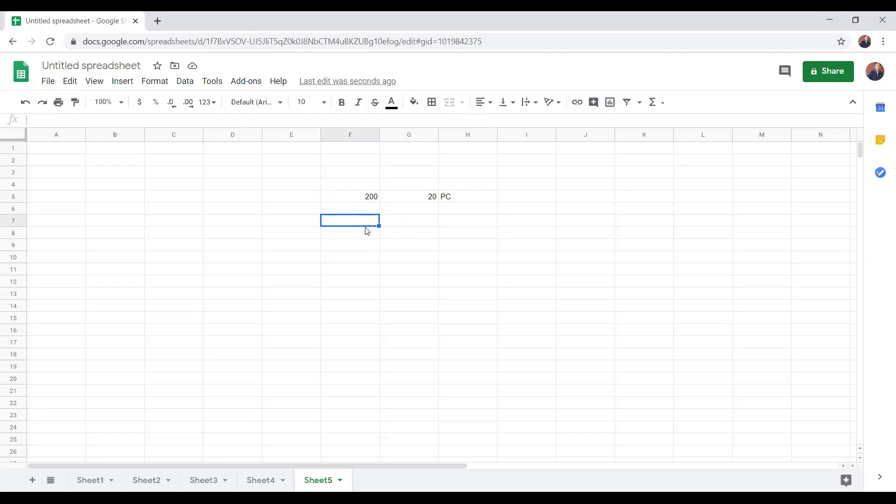
pyautogui.write('customer mare')
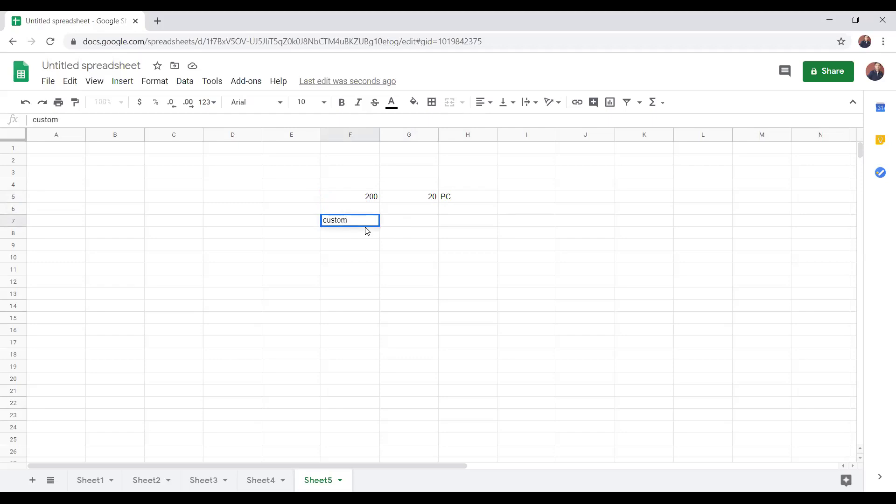
pyautogui.press('BackSpace')
pyautogui.press('BackSpace')
pyautogui.write('terial info')
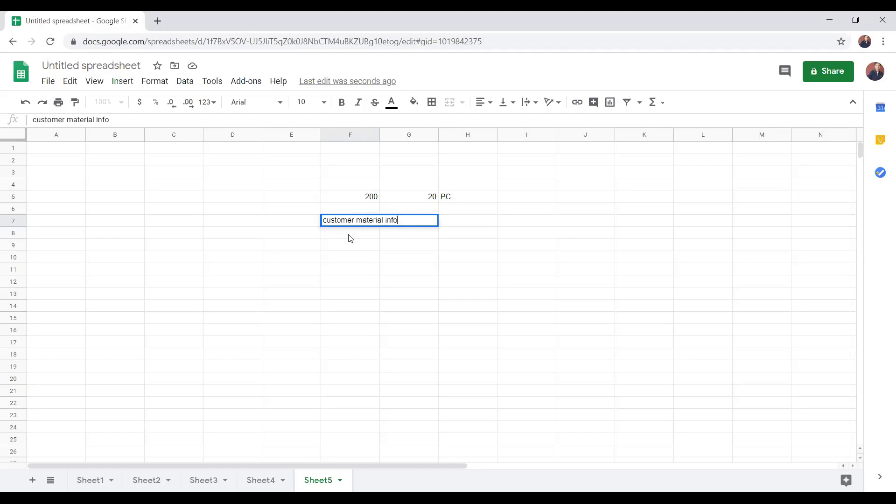
pyautogui.press('Return')
pyautogui.write('cu')
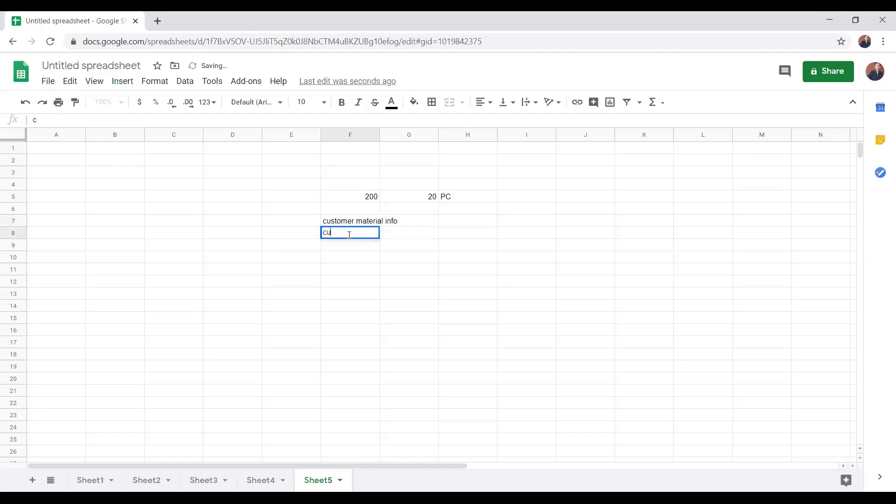
pyautogui.write('stomer master')
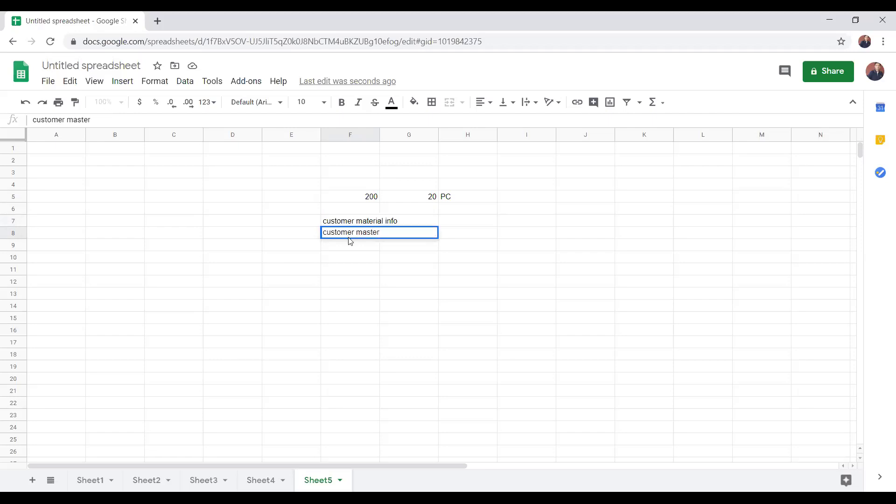
pyautogui.press('Return')
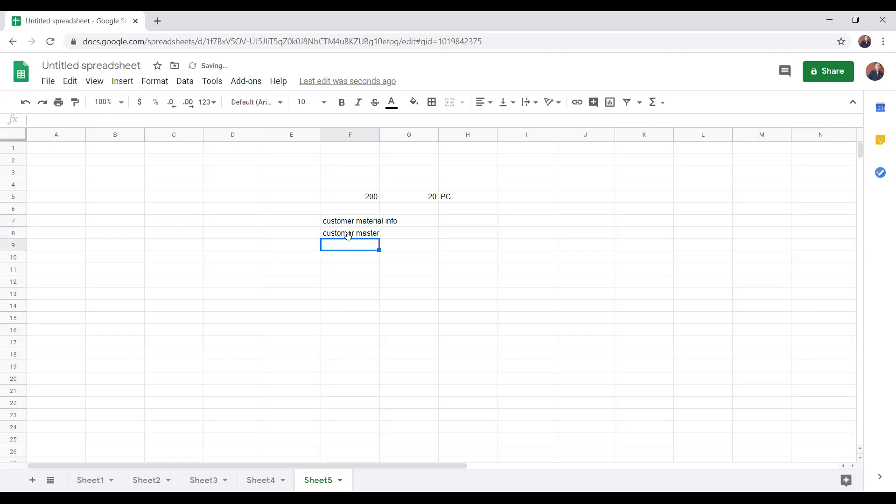
pyautogui.write('material')
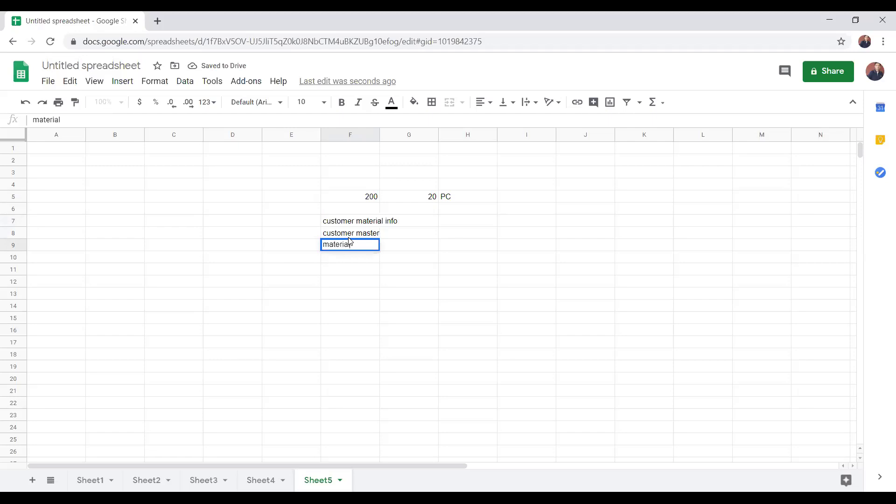
pyautogui.press('Return')
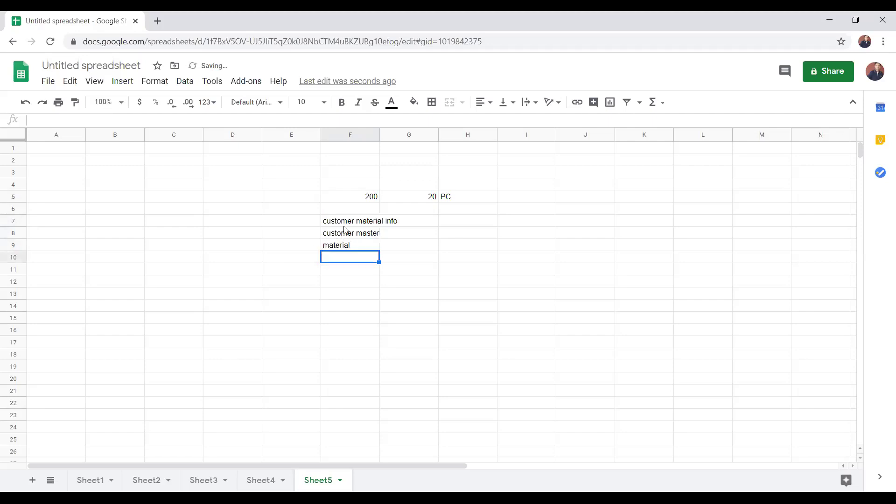
# Clear the three customer and material notes from cells F7 to F9.
pyautogui.click(346, 223)
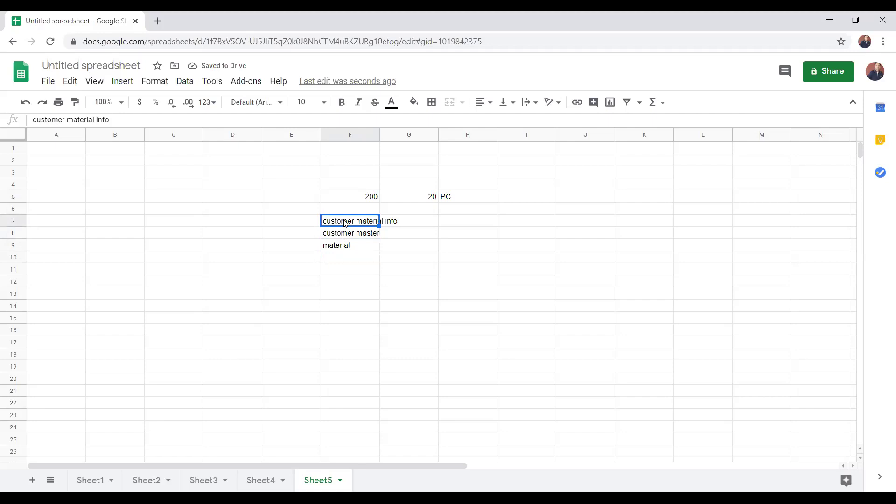
pyautogui.press('Delete')
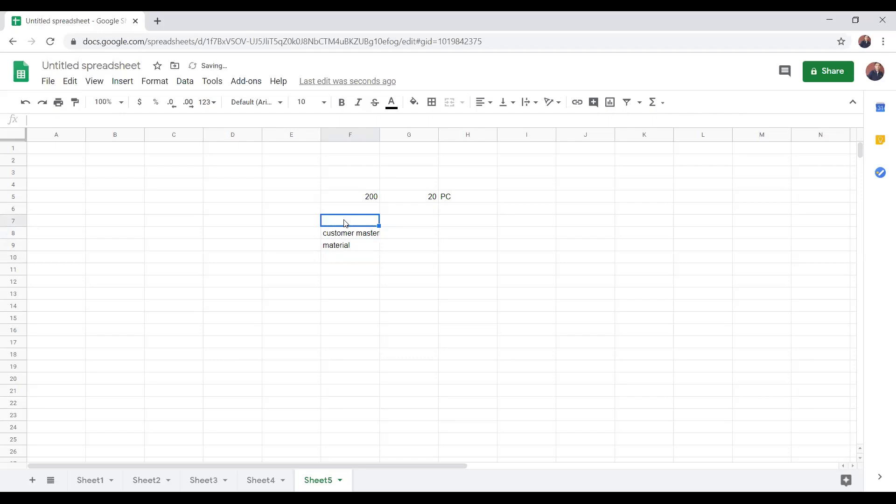
pyautogui.press('Down')
pyautogui.press('Delete')
pyautogui.press('Down')
pyautogui.press('Delete')
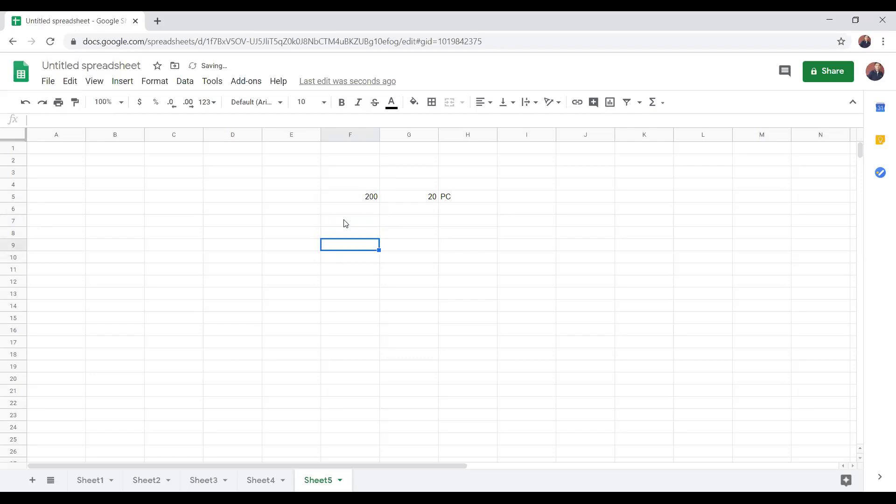
# Enter the heading "item cagtegory determination" in F7 and fit column F's width to its text.
pyautogui.click(357, 224)
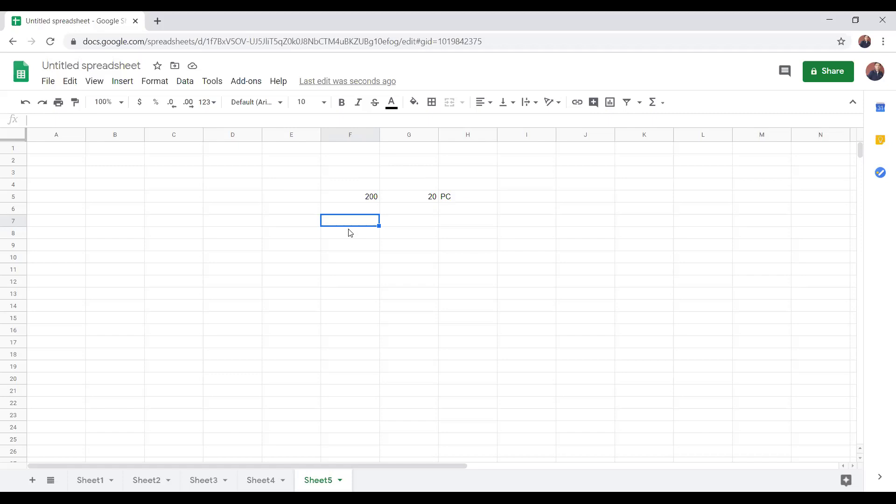
pyautogui.write('item cagtego')
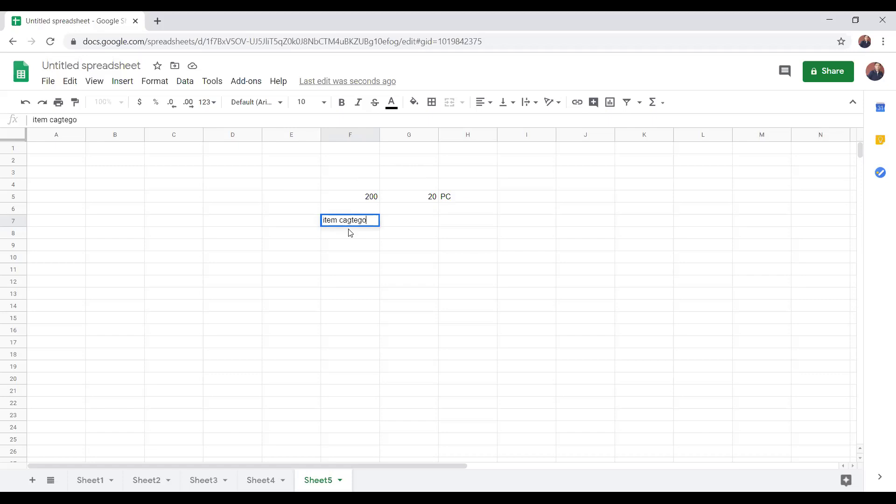
pyautogui.write('ry det')
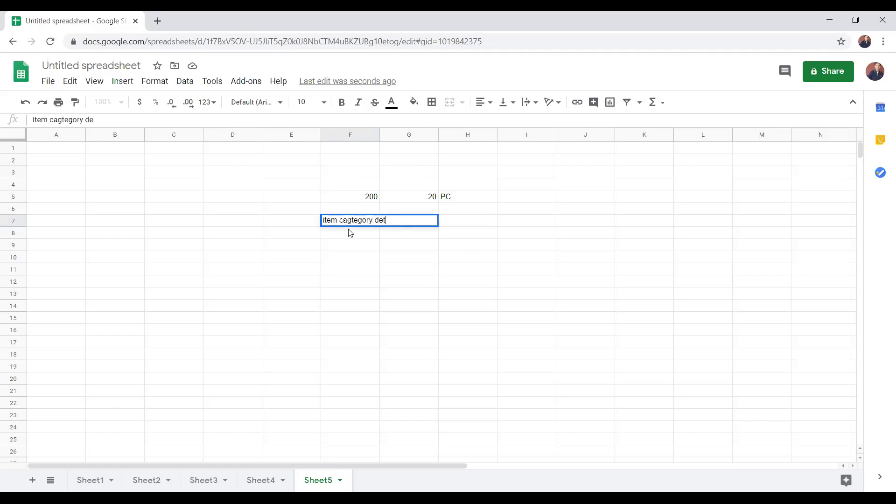
pyautogui.write('ermination')
pyautogui.press('Return')
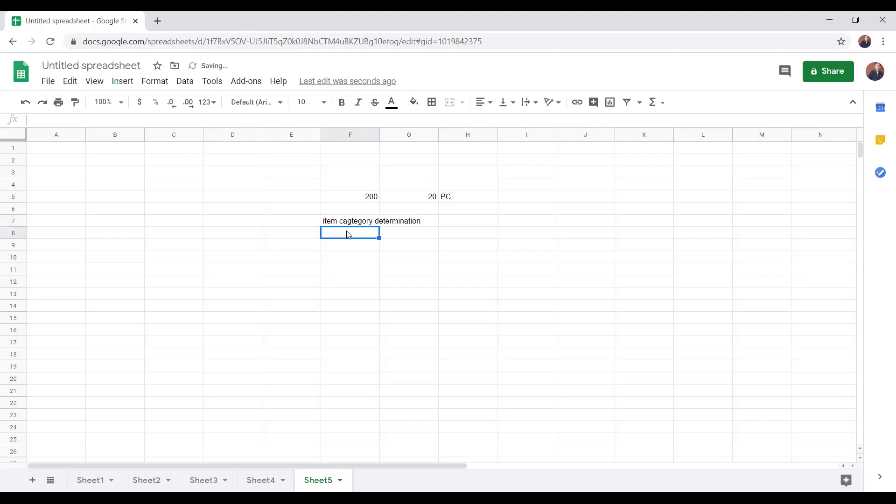
pyautogui.click(352, 224)
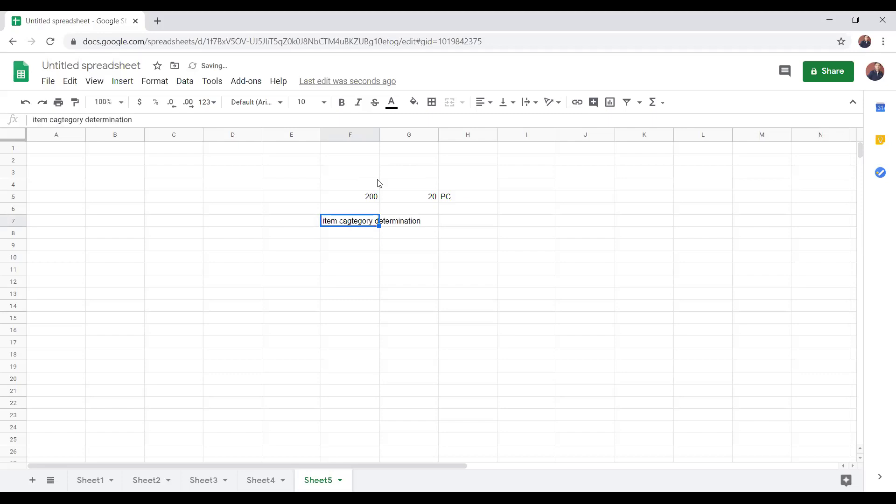
pyautogui.doubleClick(379, 139)
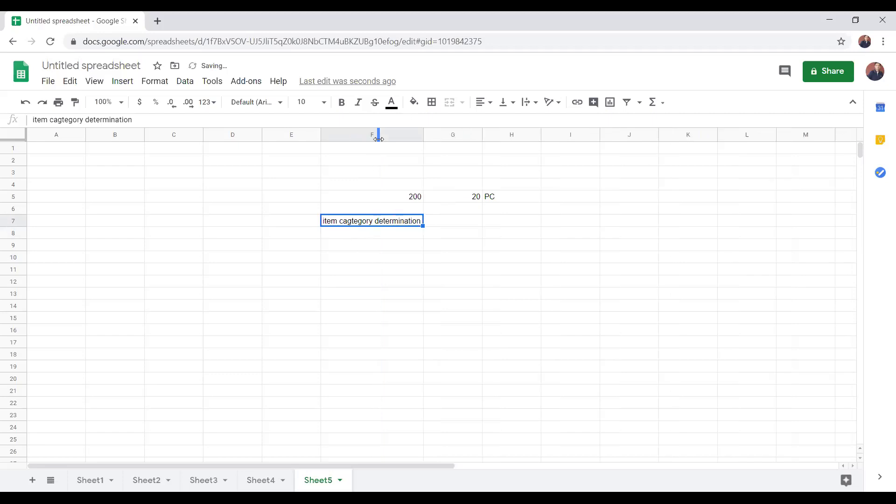
# List the material types RAW MATERIALS, FINISHED GOODS and TRADING GOODS in cells F9 to F11.
pyautogui.click(379, 247)
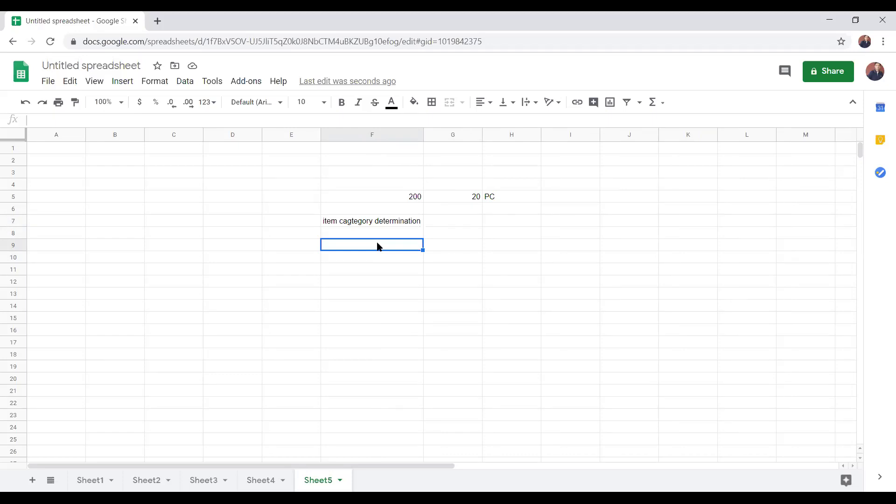
pyautogui.write('RA')
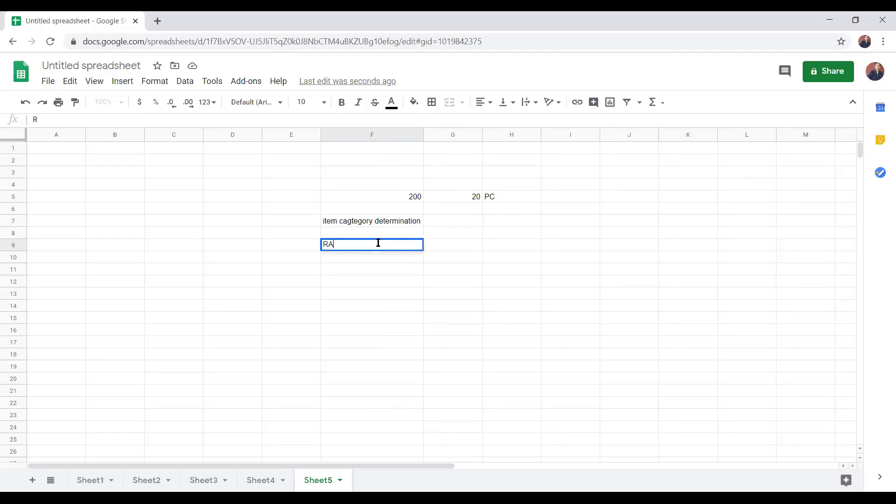
pyautogui.write('W MATERIALS')
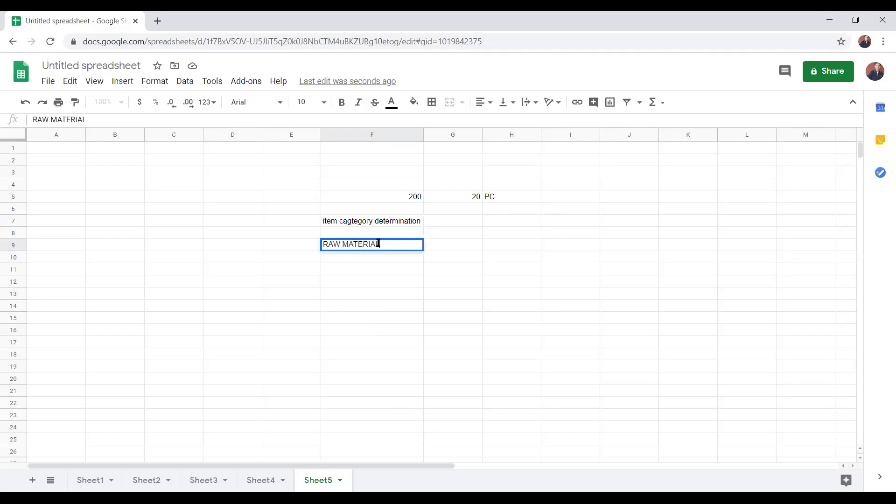
pyautogui.press('Return')
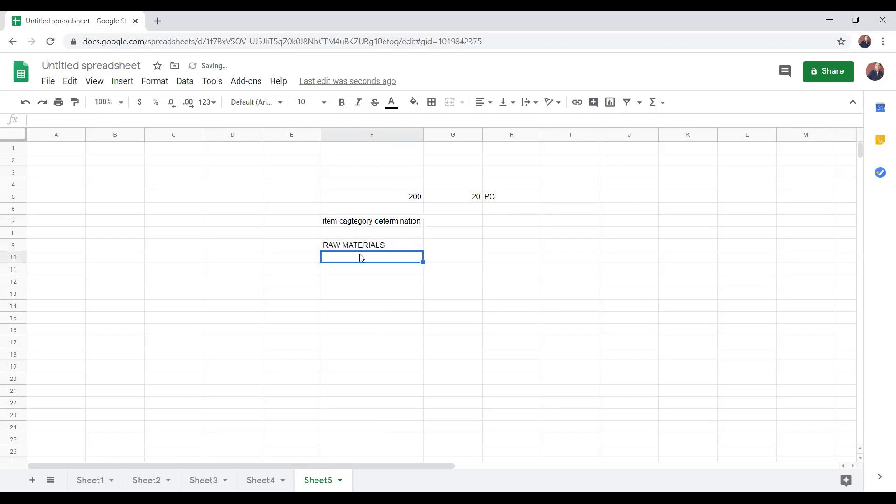
pyautogui.write('FINISHED GOODS')
pyautogui.press('Return')
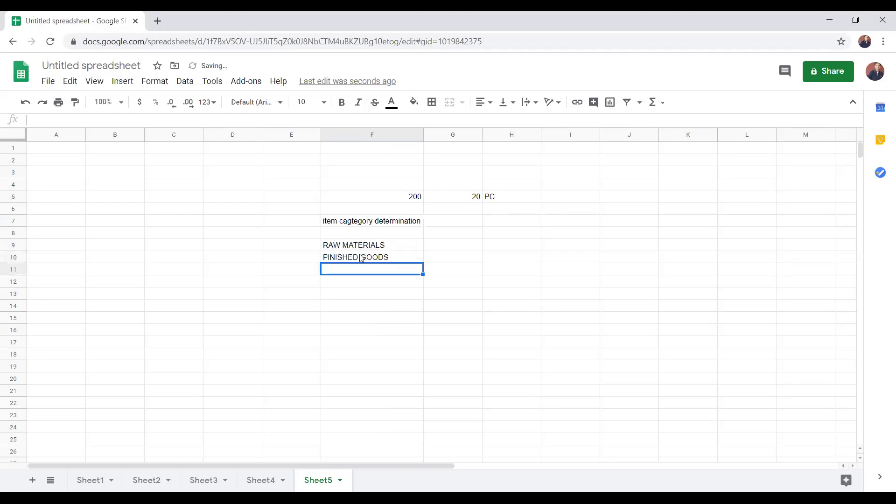
pyautogui.write('TRADING GOODS')
pyautogui.press('Return')
# Add SERVICE MATERIALS in F12 and PIPELINE in F13 to the list of material types.
pyautogui.write('SR')
pyautogui.press('BackSpace')
pyautogui.write('ER')
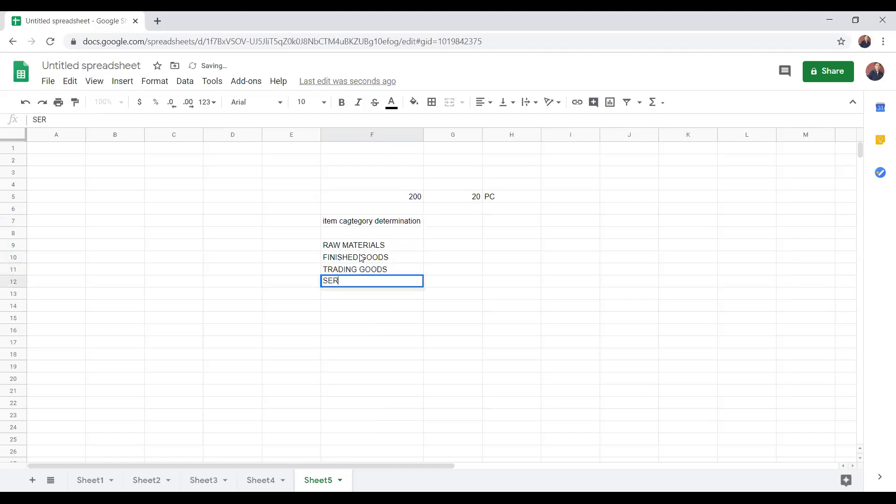
pyautogui.write('VICE MATERIALS')
pyautogui.hotkey('ctrl', 'Return')
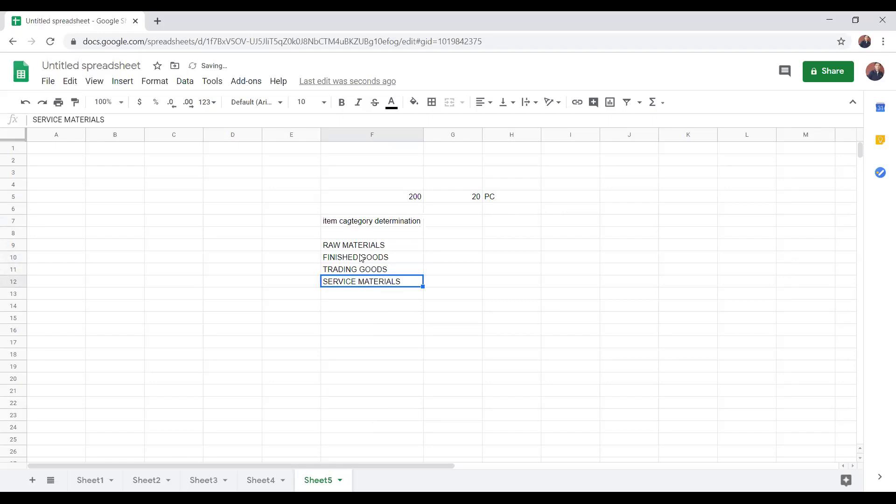
pyautogui.press('Return')
pyautogui.press('Return')
pyautogui.write('PIPELINE')
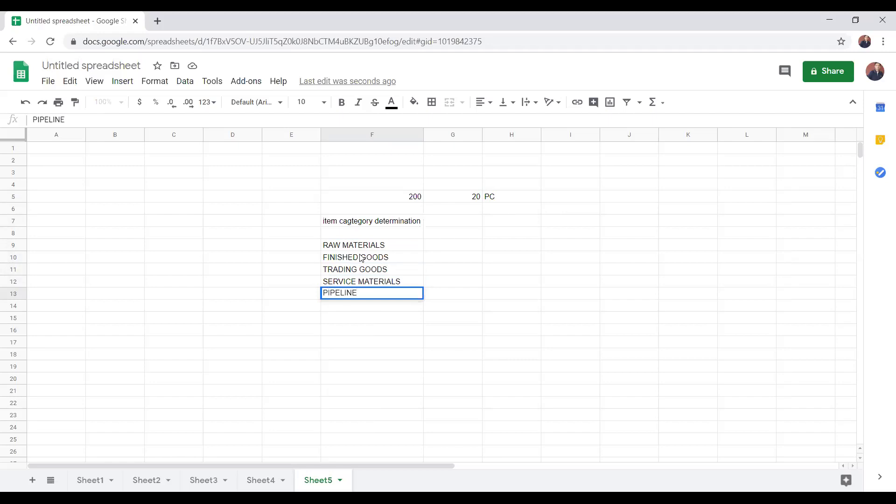
pyautogui.press('Return')
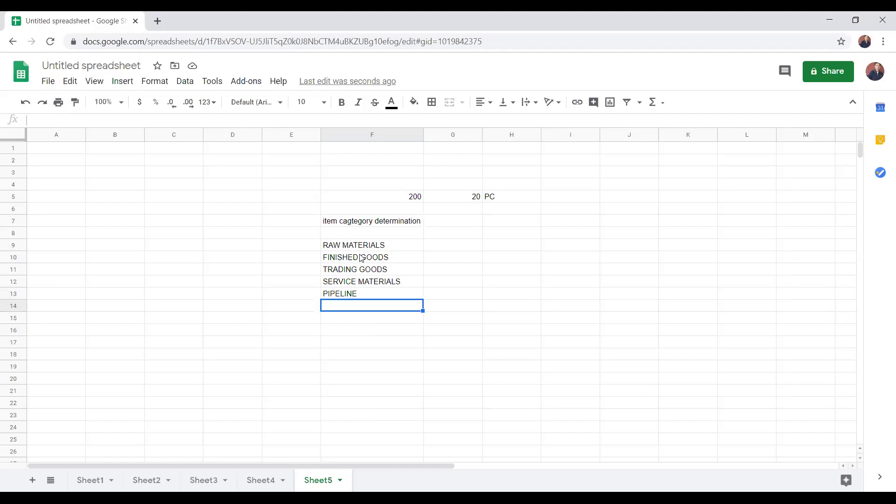
# Add CONFIGURABLE MAT in F14 as the next entry in the list of material types.
pyautogui.write('CONGI')
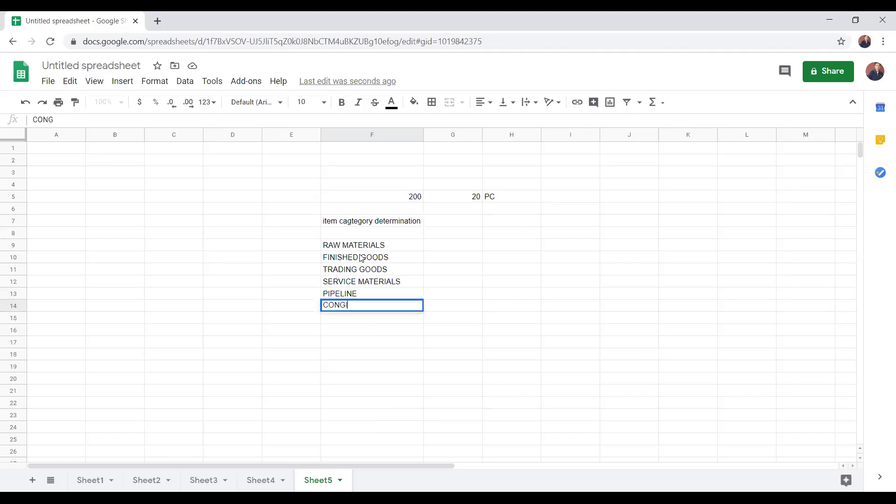
pyautogui.write('GURABLE')
pyautogui.press('BackSpace')
pyautogui.press('BackSpace')
pyautogui.press('BackSpace')
pyautogui.press('BackSpace')
pyautogui.press('BackSpace')
pyautogui.press('BackSpace')
pyautogui.press('BackSpace')
pyautogui.press('BackSpace')
pyautogui.press('BackSpace')
pyautogui.write('FIGURABLE MAT')
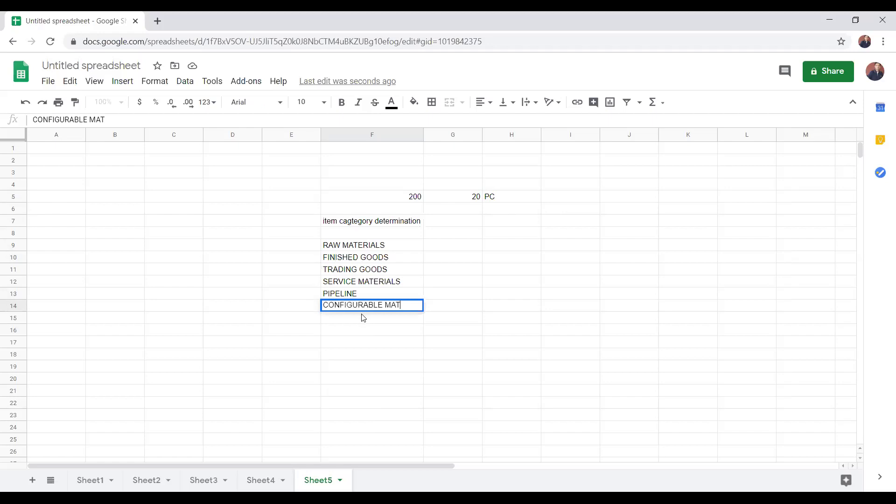
pyautogui.press('Return')
pyautogui.press('Down')
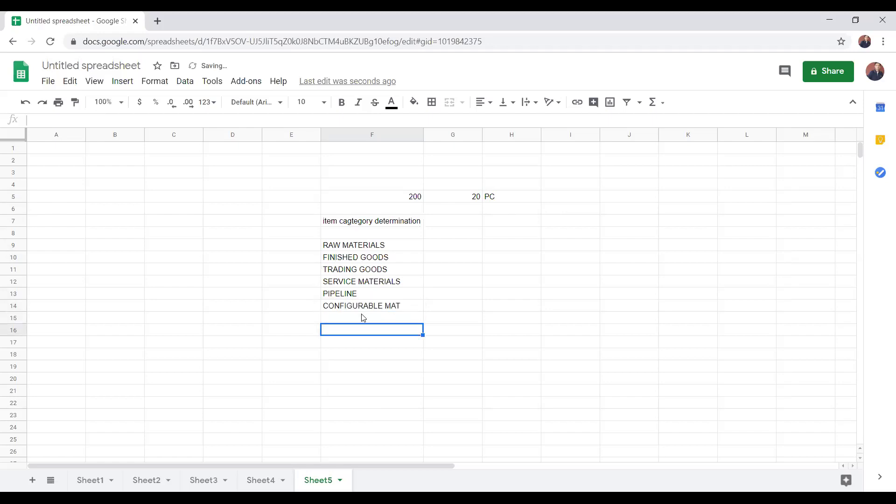
# Add PACKING MATERIALS in F15 as the next entry in the list of material types.
pyautogui.click(363, 317)
pyautogui.write('PACKI')
pyautogui.press('BackSpace')
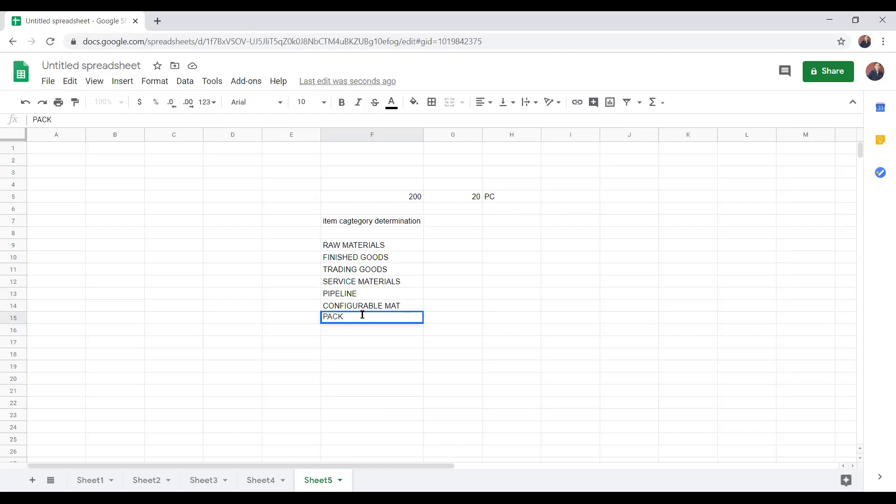
pyautogui.write('A')
pyautogui.press('BackSpace')
pyautogui.write('ING MATER')
pyautogui.press('BackSpace')
pyautogui.press('BackSpace')
pyautogui.press('BackSpace')
pyautogui.press('BackSpace')
pyautogui.write('ATERIA')
pyautogui.press('BackSpace')
pyautogui.press('BackSpace')
pyautogui.write('IALS')
pyautogui.press('Return')
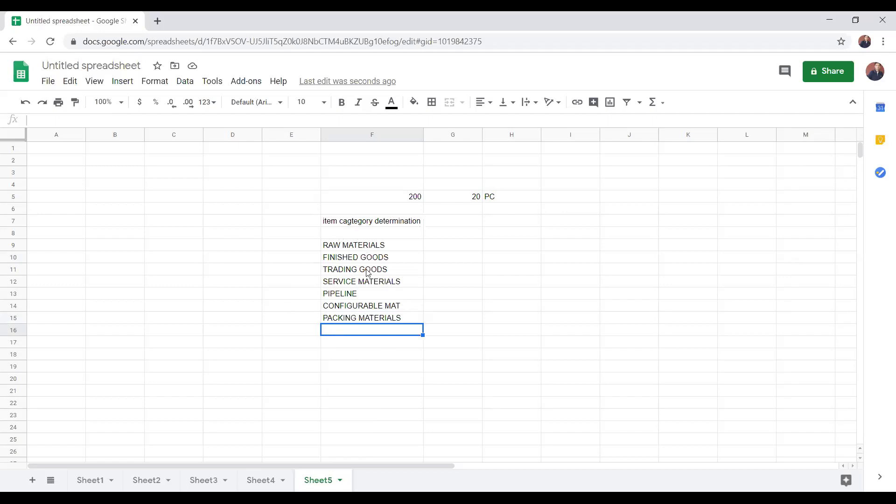
# Enter the label ITEM CATEGORY in cell I9, beside the list of material types.
pyautogui.click(528, 249)
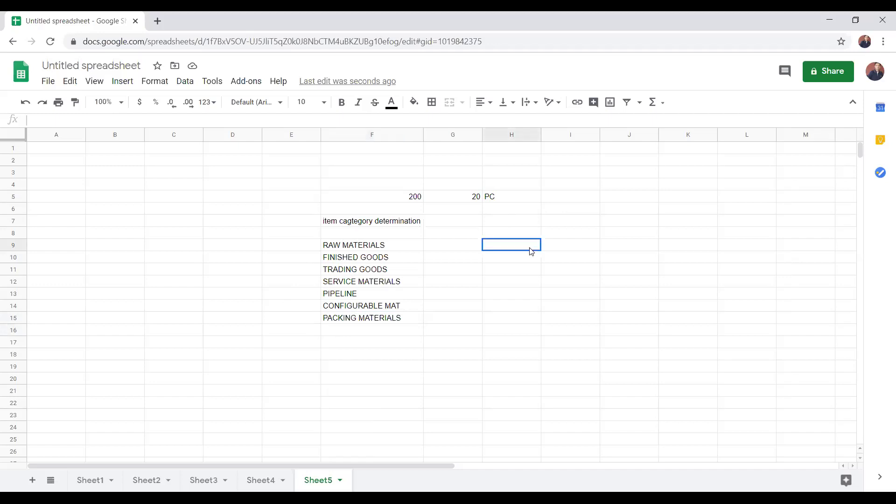
pyautogui.click(553, 252)
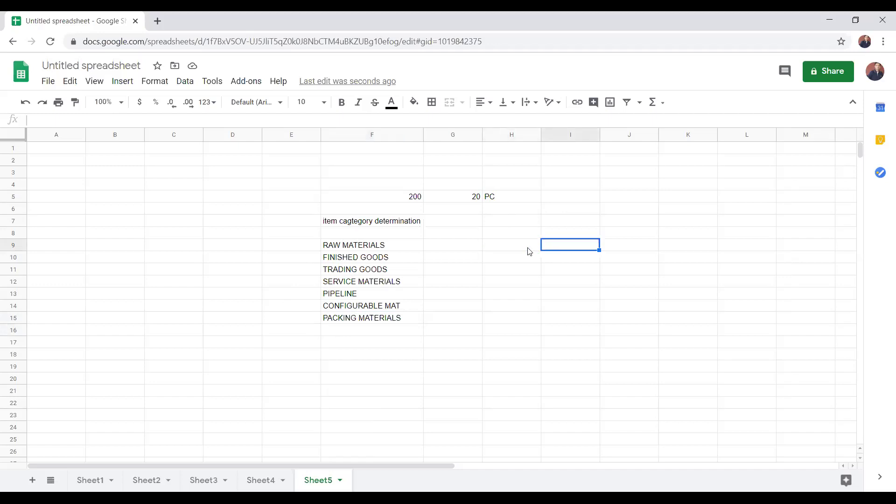
pyautogui.click(524, 252)
pyautogui.click(558, 250)
pyautogui.doubleClick(550, 248)
pyautogui.write('ITEM VS')
pyautogui.press('BackSpace')
pyautogui.press('BackSpace')
pyautogui.write('AV')
pyautogui.press('BackSpace')
pyautogui.press('BackSpace')
pyautogui.write('CATEG')
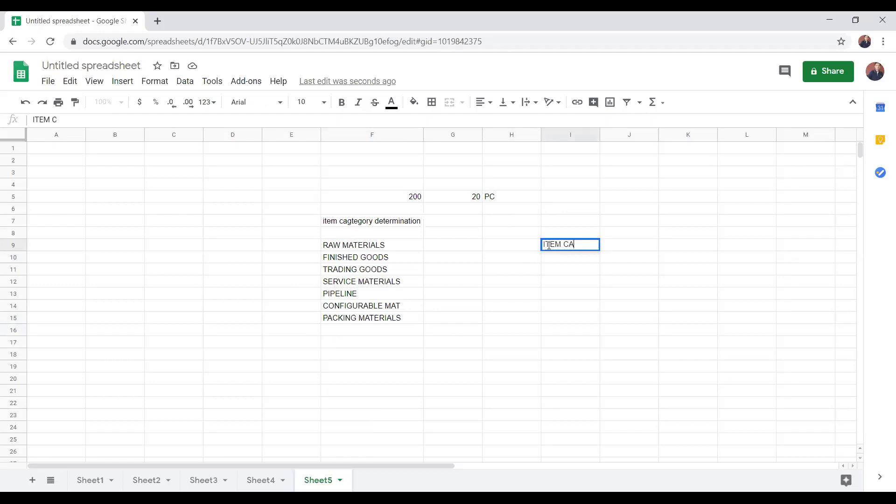
pyautogui.press('BackSpace')
pyautogui.press('BackSpace')
pyautogui.press('BackSpace')
pyautogui.write('TEGORY')
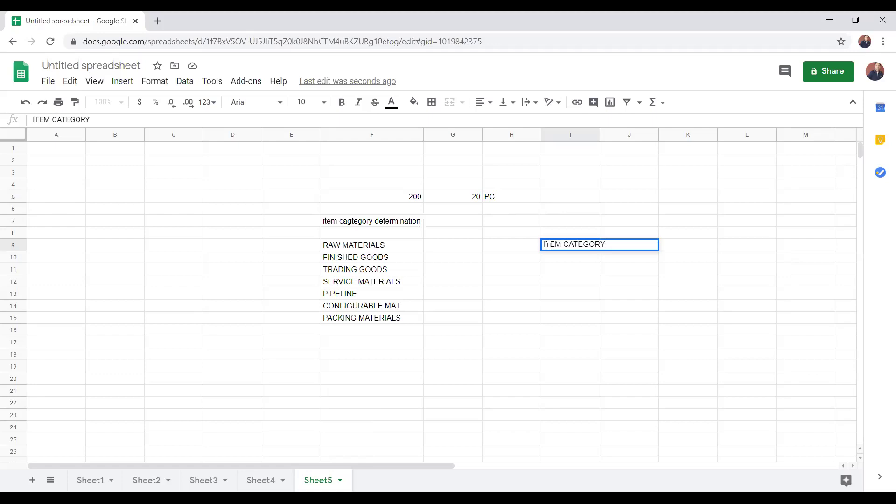
pyautogui.press('Return')
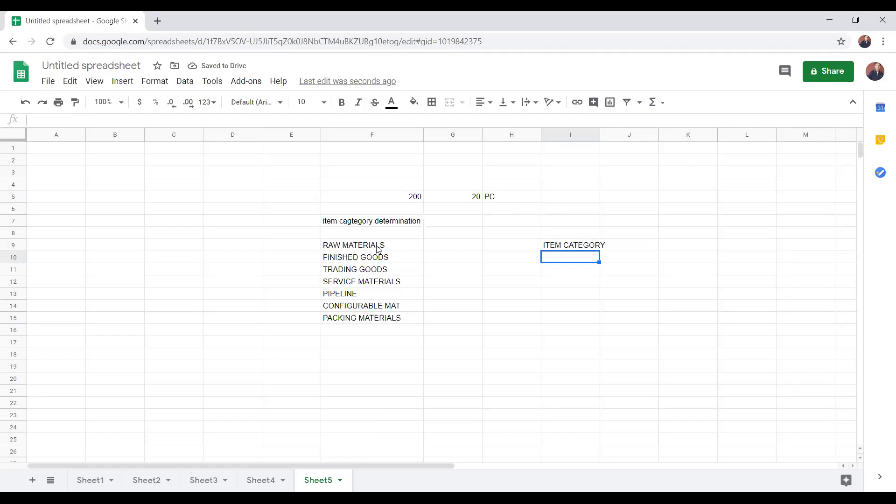
# Review the material types listed in F9 to F15 one by one.
pyautogui.click(352, 246)
pyautogui.click(360, 261)
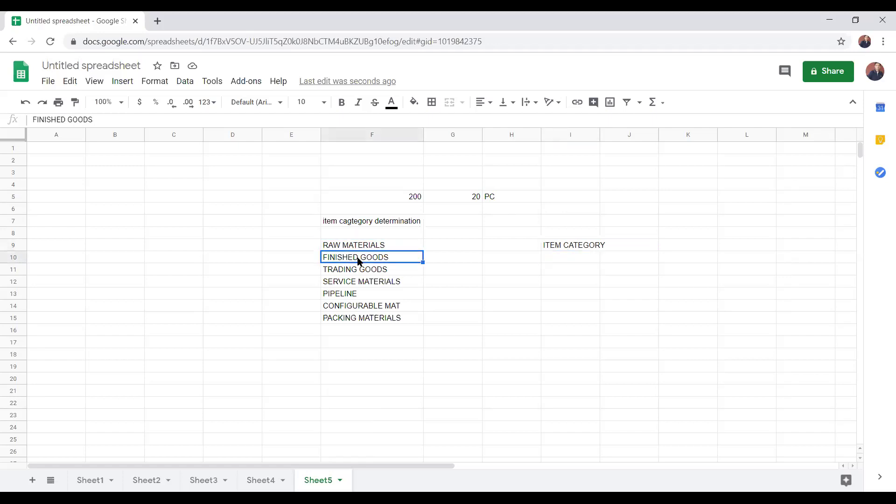
pyautogui.click(360, 273)
pyautogui.click(361, 283)
pyautogui.click(353, 299)
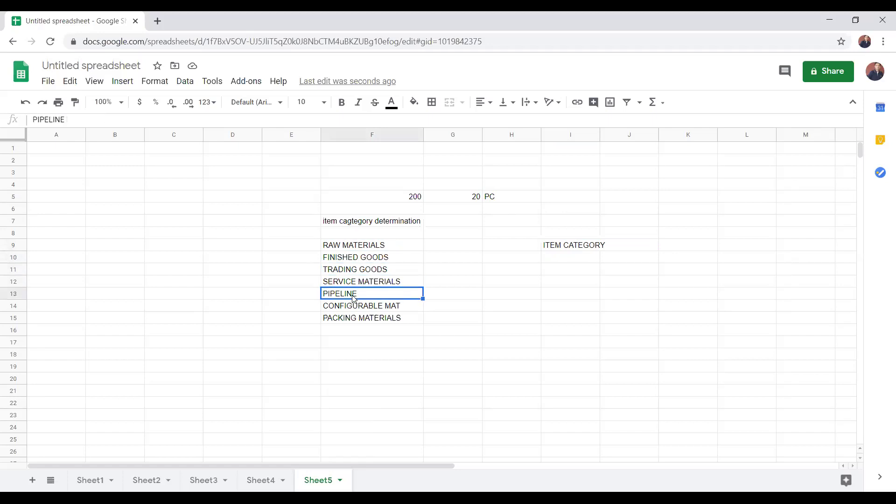
pyautogui.click(357, 307)
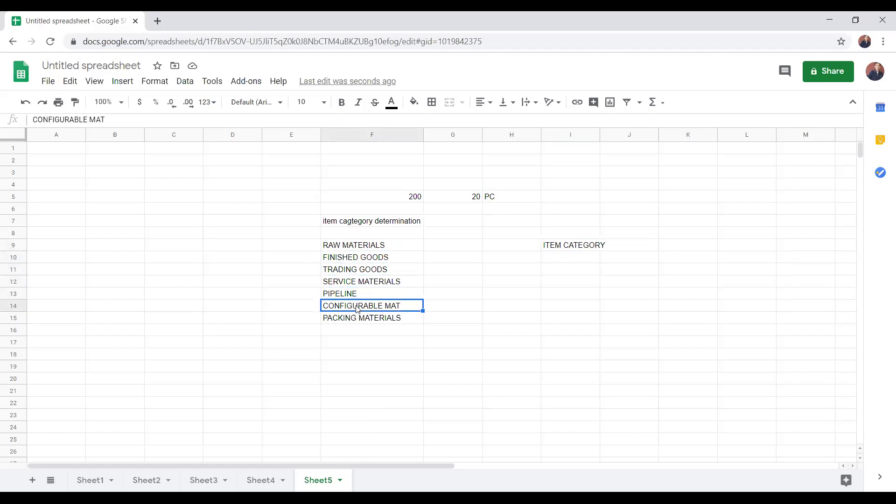
pyautogui.click(361, 321)
pyautogui.click(365, 242)
pyautogui.click(369, 275)
pyautogui.click(369, 309)
pyautogui.click(366, 245)
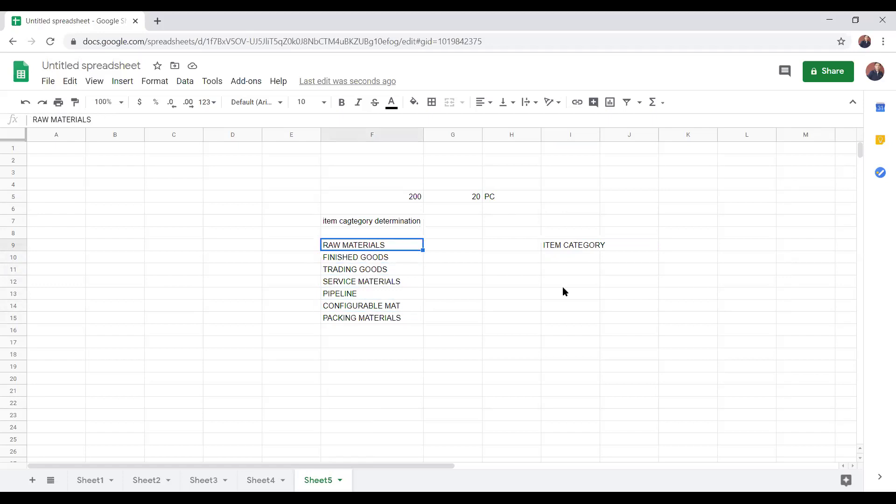
# Fit column I's width to the ITEM CATEGORY label and enter STANDARD in J9 as the first category.
pyautogui.click(596, 248)
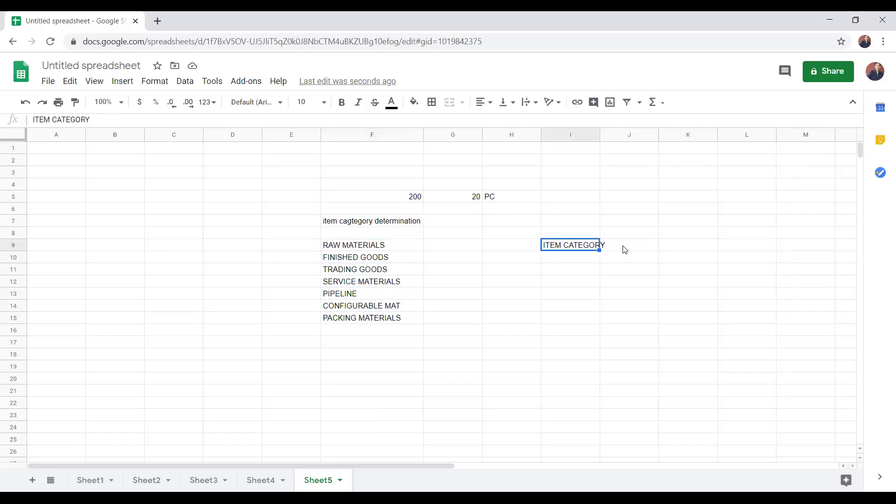
pyautogui.doubleClick(599, 137)
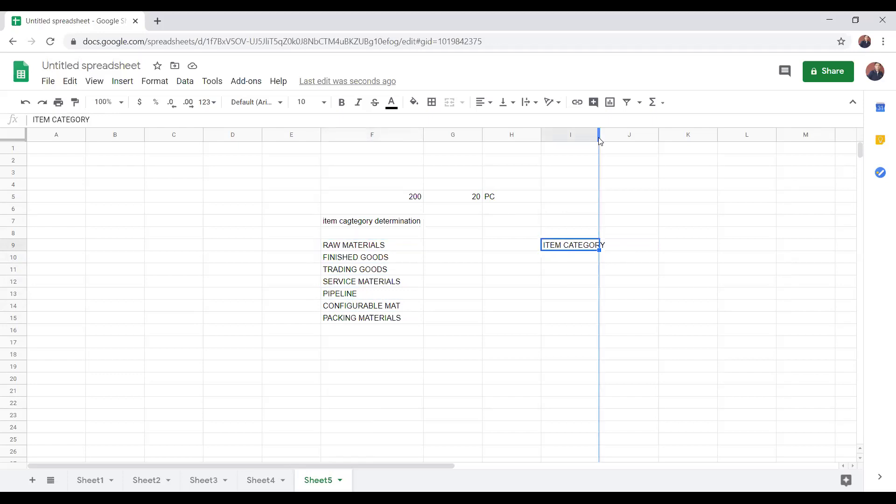
pyautogui.click(623, 245)
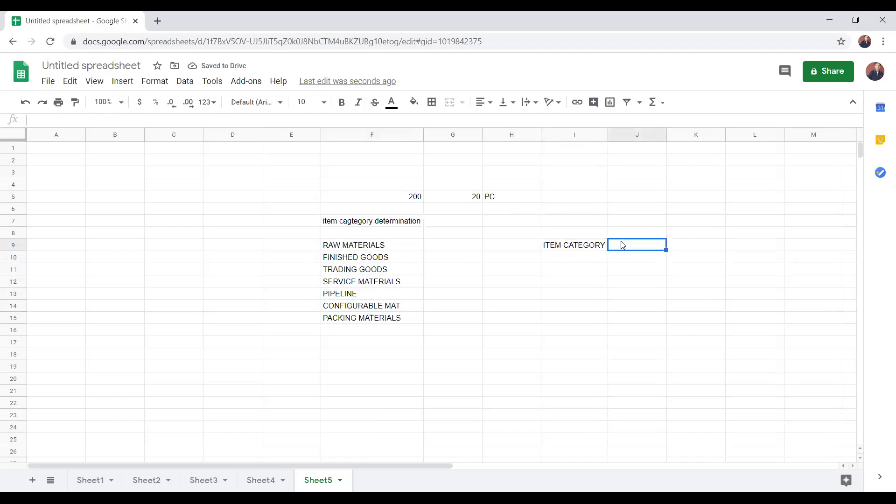
pyautogui.write('S')
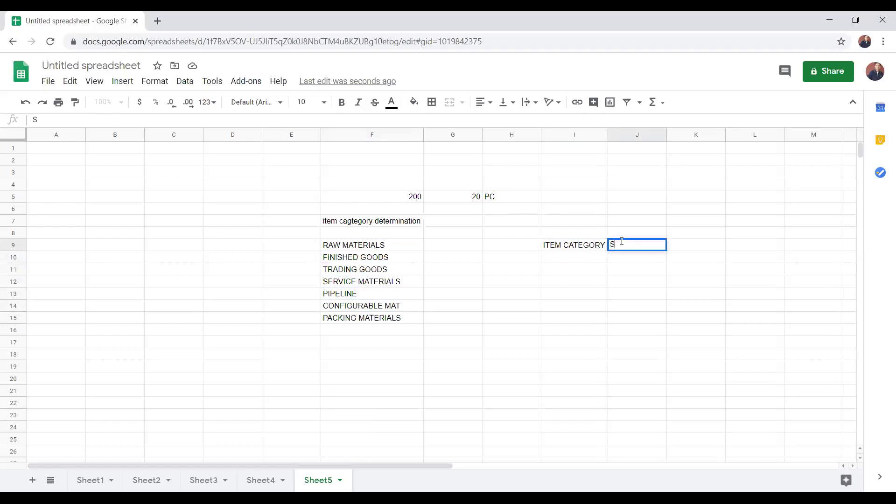
pyautogui.write('TANDAR')
pyautogui.press('BackSpace')
pyautogui.press('BackSpace')
pyautogui.press('BackSpace')
pyautogui.write('DARD')
pyautogui.click(393, 201)
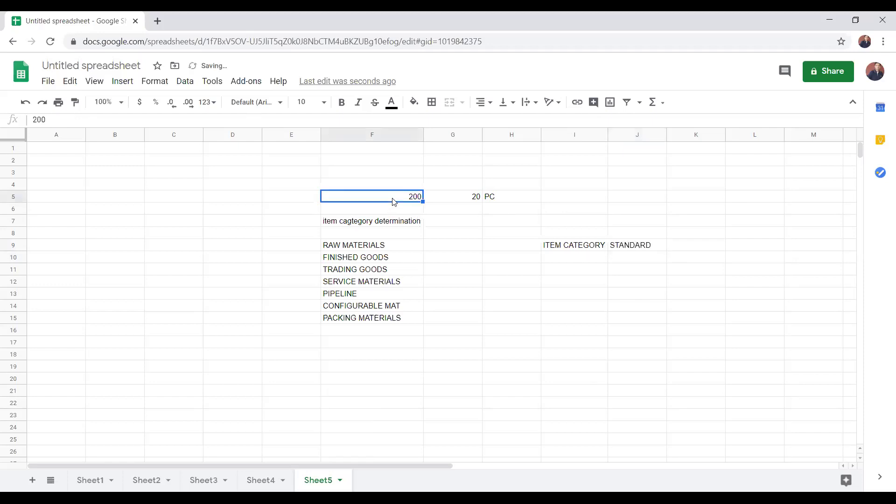
# Enter 300 EURS in K9 as the price for the STANDARD item category.
pyautogui.click(649, 247)
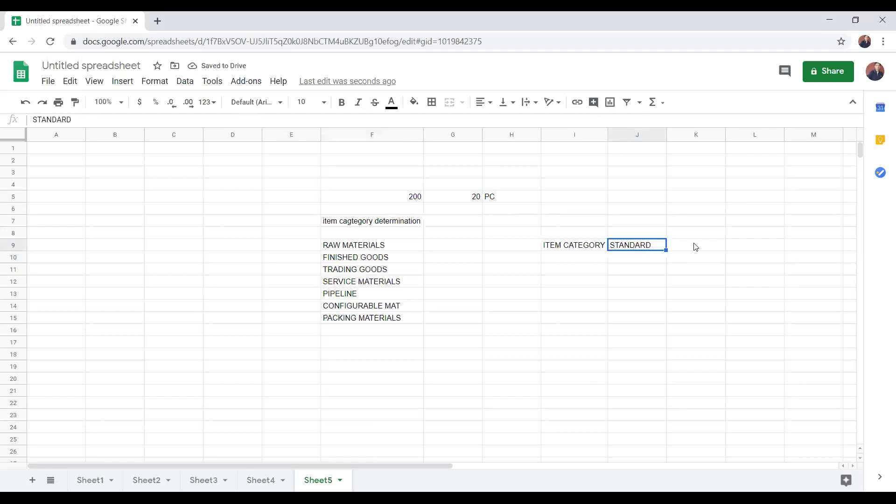
pyautogui.click(695, 247)
pyautogui.write('300')
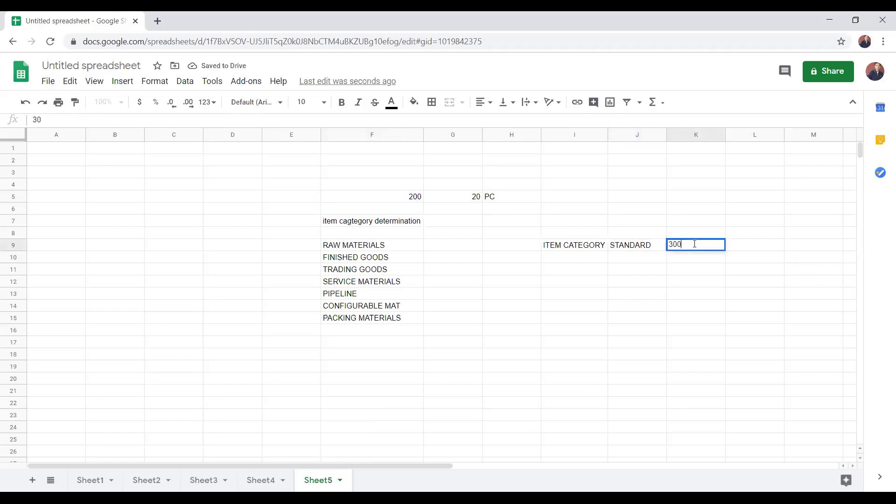
pyautogui.write(' EURS')
pyautogui.press('Return')
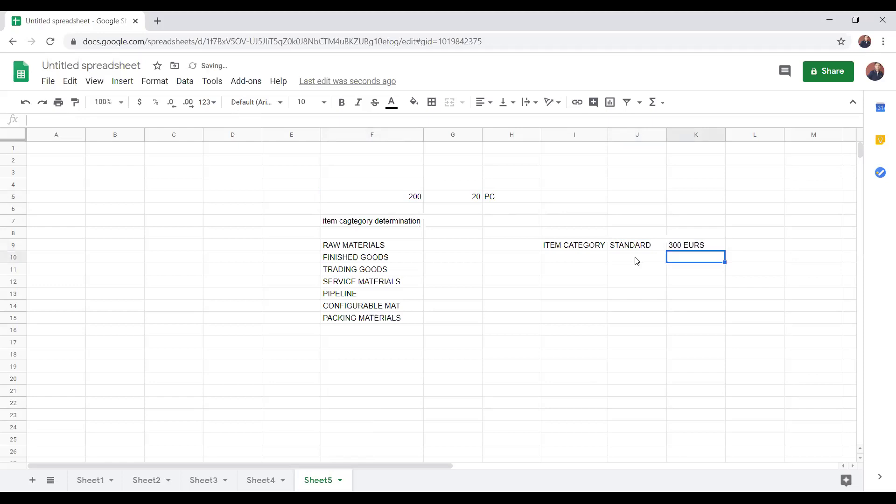
# Add the item category FREE in J10 with the price NILL in K10.
pyautogui.click(638, 260)
pyautogui.write('FREE')
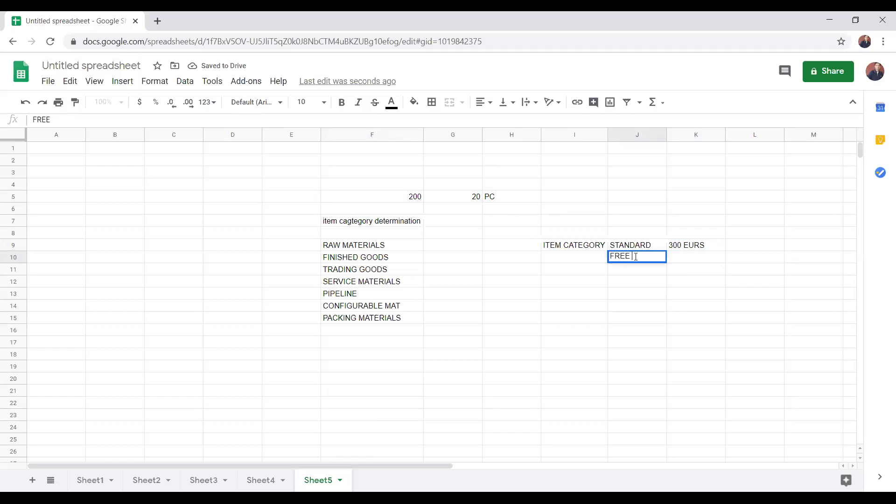
pyautogui.press('Tab')
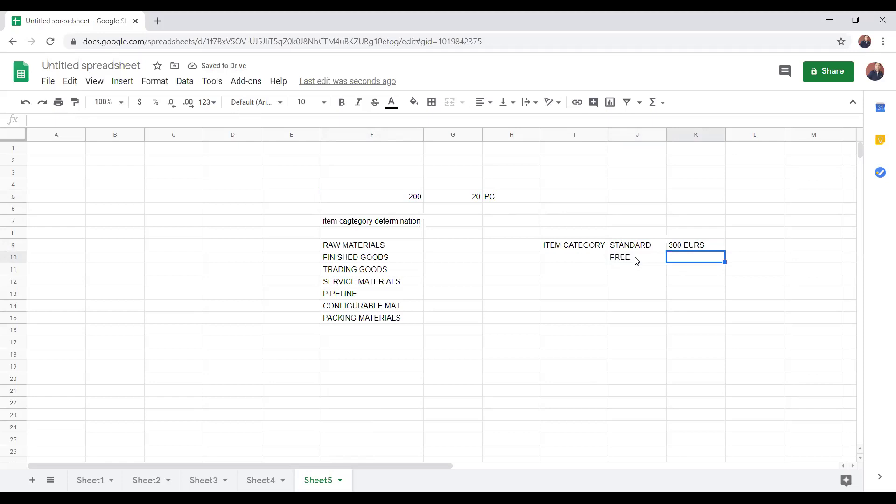
pyautogui.write('NILL')
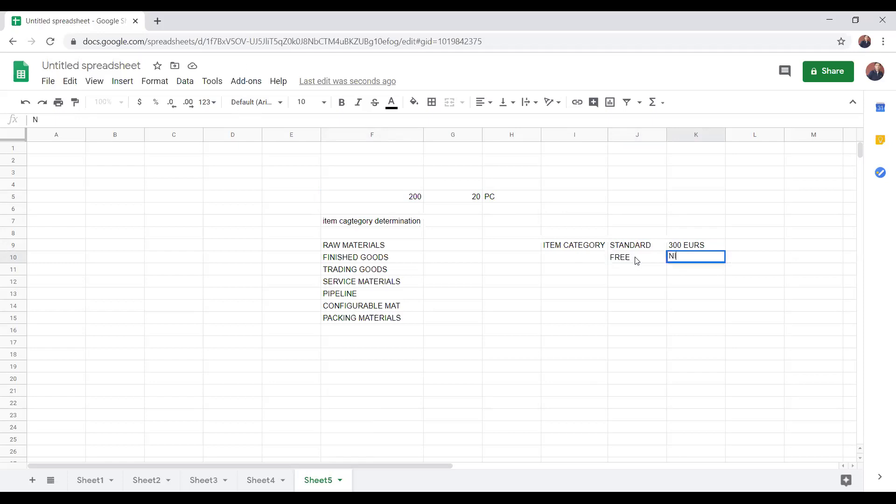
pyautogui.press('Return')
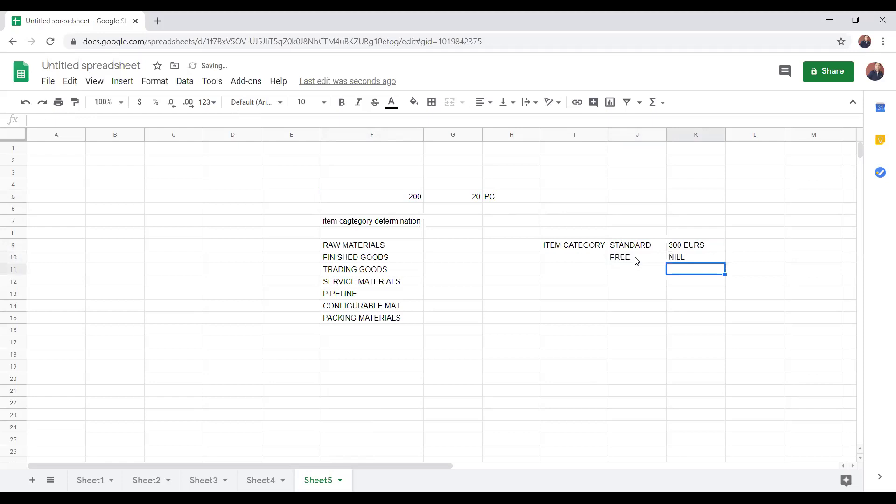
# Examine the STANDARD and FREE item categories in J9 and J10 against the example order line in row 5.
pyautogui.click(637, 261)
pyautogui.press('Up')
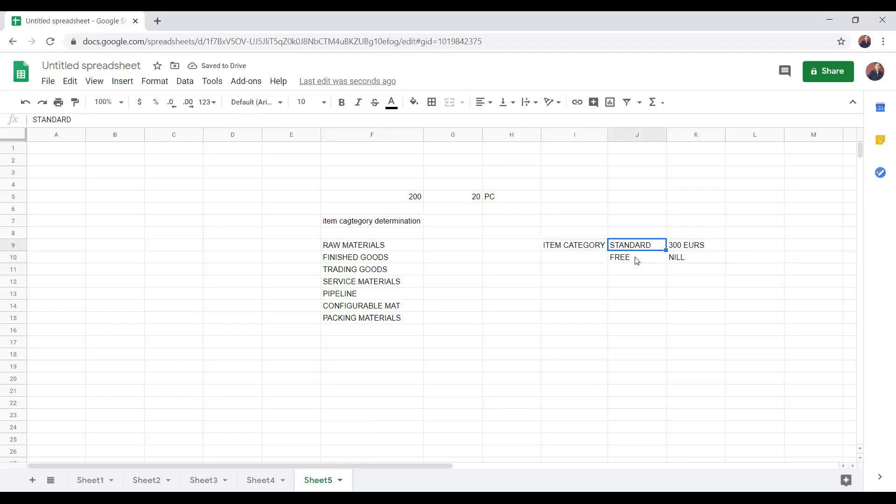
pyautogui.press('Left')
pyautogui.press('Up')
pyautogui.press('Up')
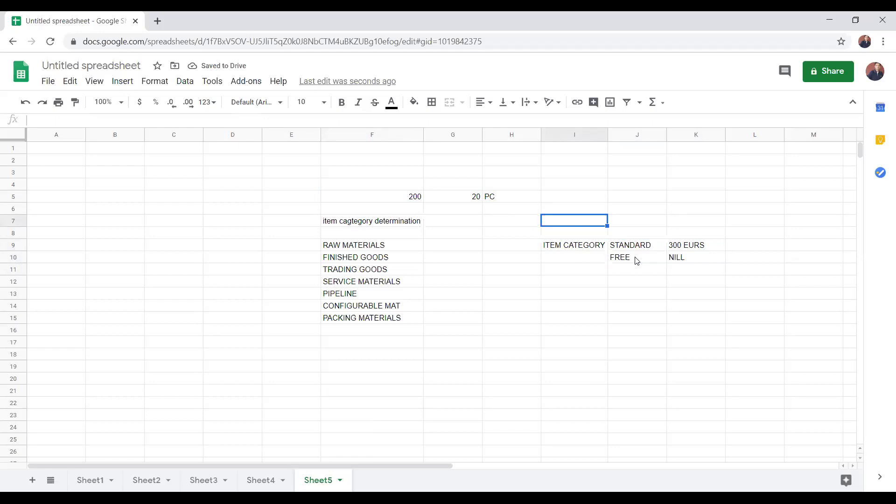
pyautogui.press('Up')
pyautogui.press('Left')
pyautogui.press('Left')
pyautogui.press('Left')
pyautogui.press('Up')
pyautogui.press('Right')
pyautogui.press('Right')
pyautogui.press('Down')
pyautogui.press('Down')
pyautogui.press('Down')
pyautogui.press('Down')
pyautogui.press('Down')
pyautogui.press('Right')
pyautogui.press('Right')
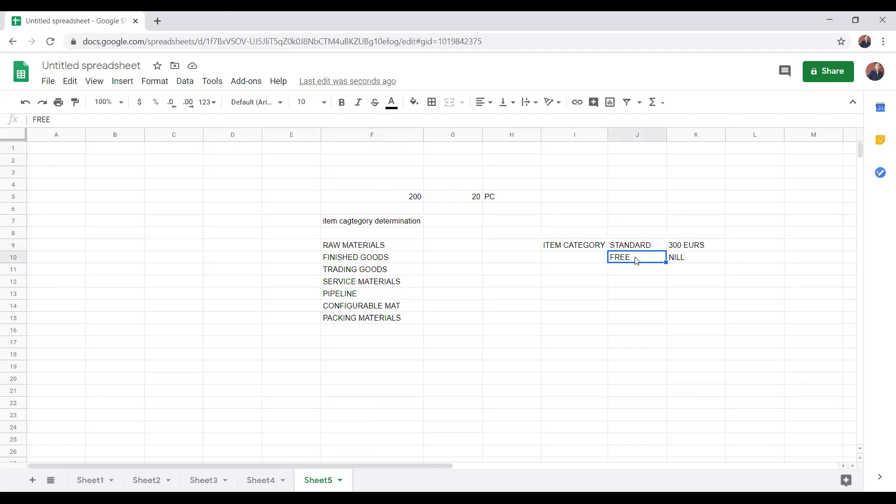
pyautogui.press('Up')
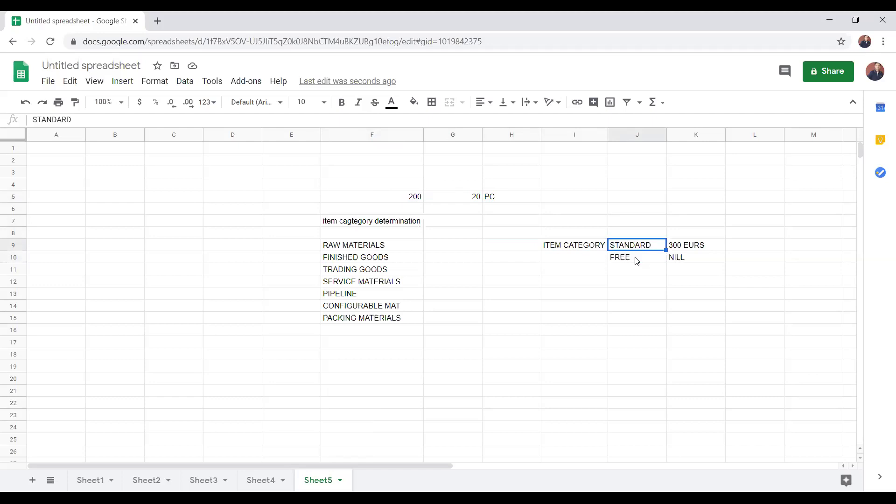
pyautogui.click(637, 260)
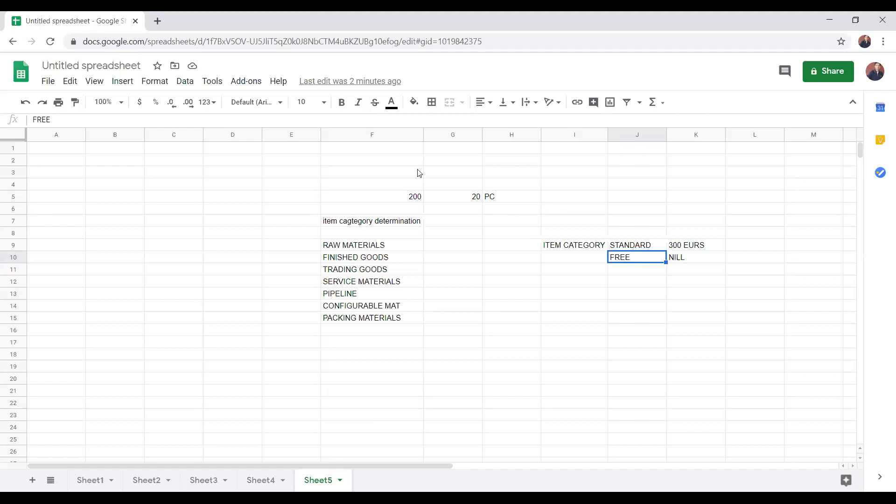
# Compare the material number and quantity in F5 and G5 with the STANDARD price in K9.
pyautogui.click(411, 201)
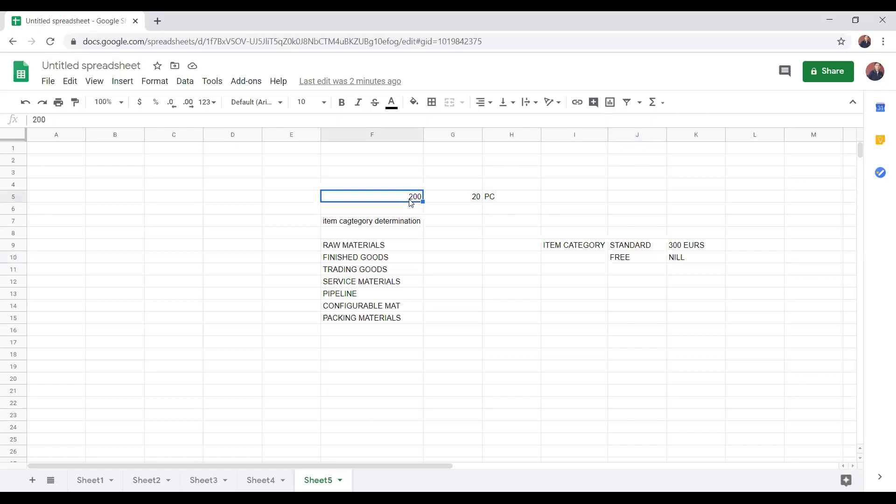
pyautogui.click(468, 195)
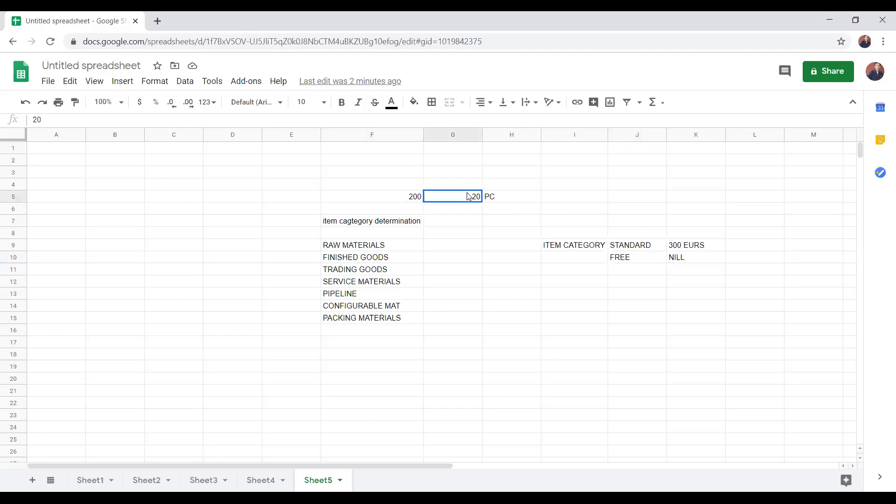
pyautogui.click(386, 198)
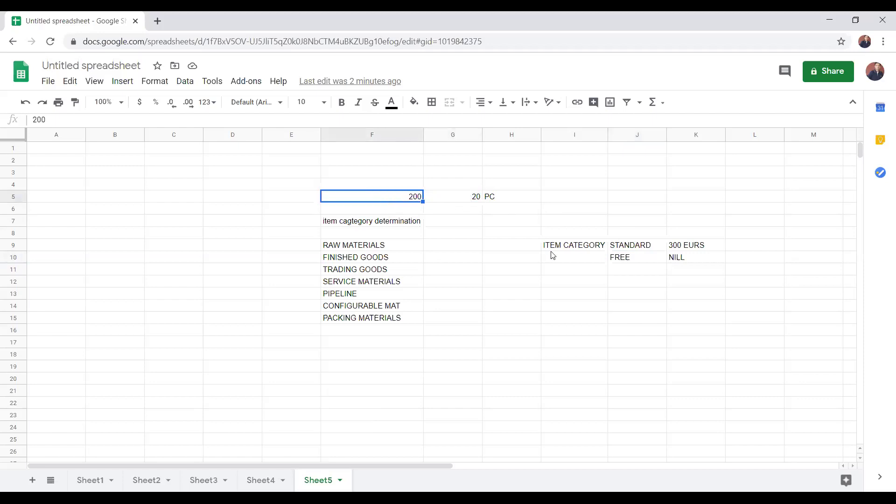
pyautogui.click(676, 251)
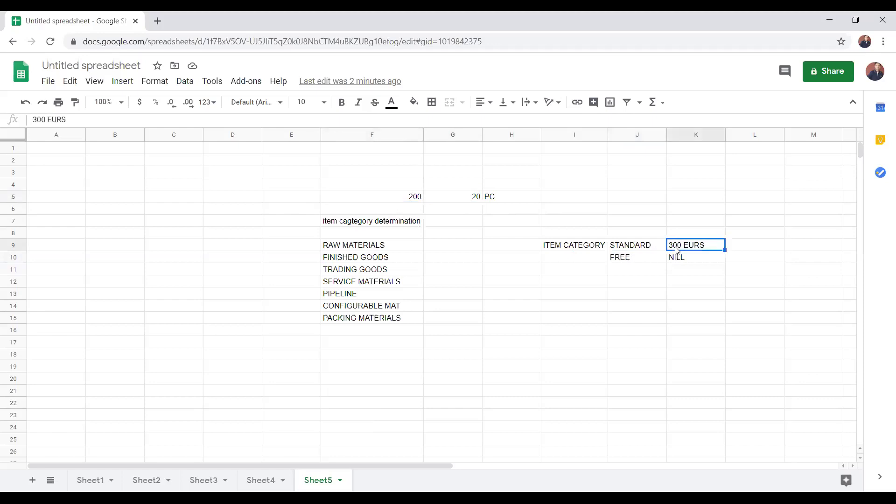
pyautogui.click(356, 198)
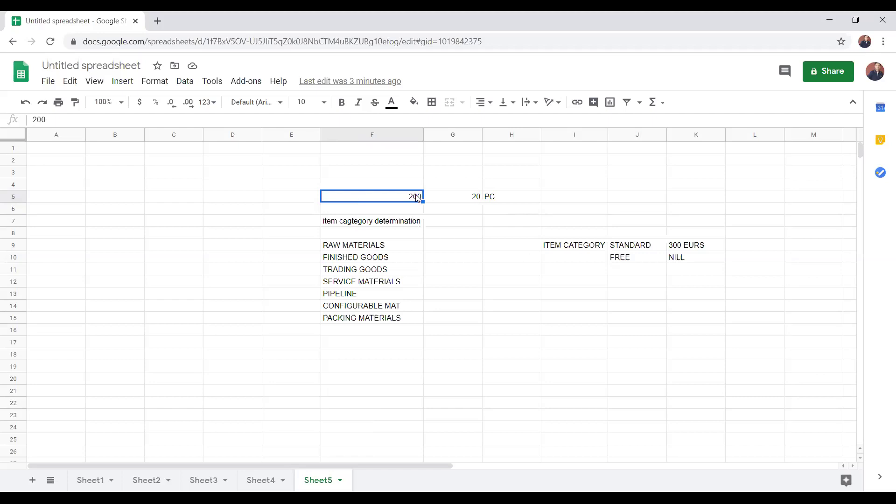
pyautogui.click(458, 202)
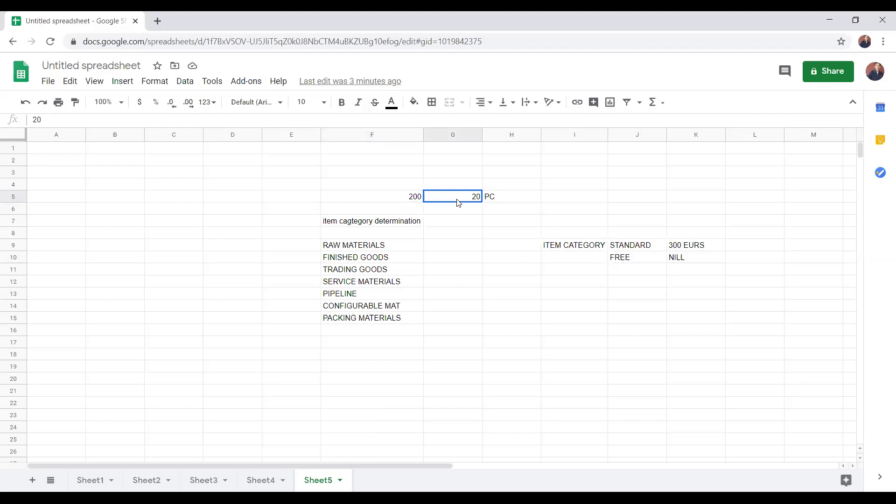
pyautogui.click(402, 198)
pyautogui.click(433, 198)
pyautogui.click(682, 247)
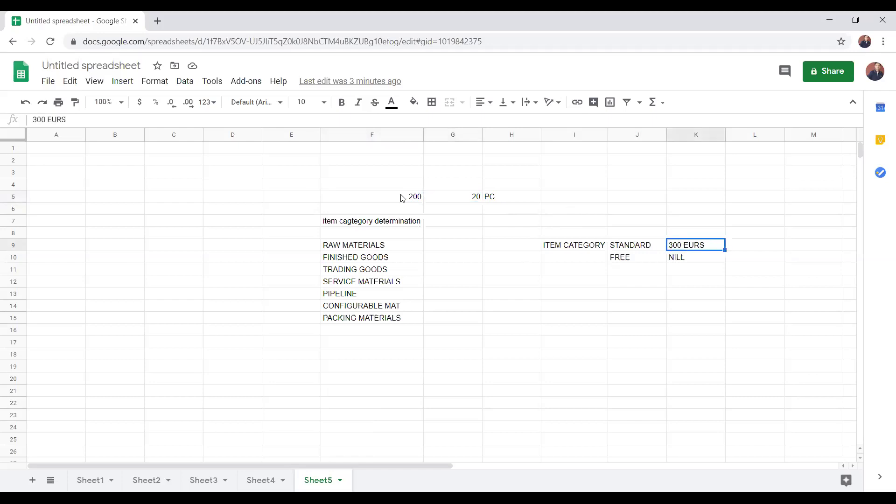
# Review the material number in F5 and the quantity in G5 of the example order line.
pyautogui.click(387, 195)
pyautogui.click(447, 199)
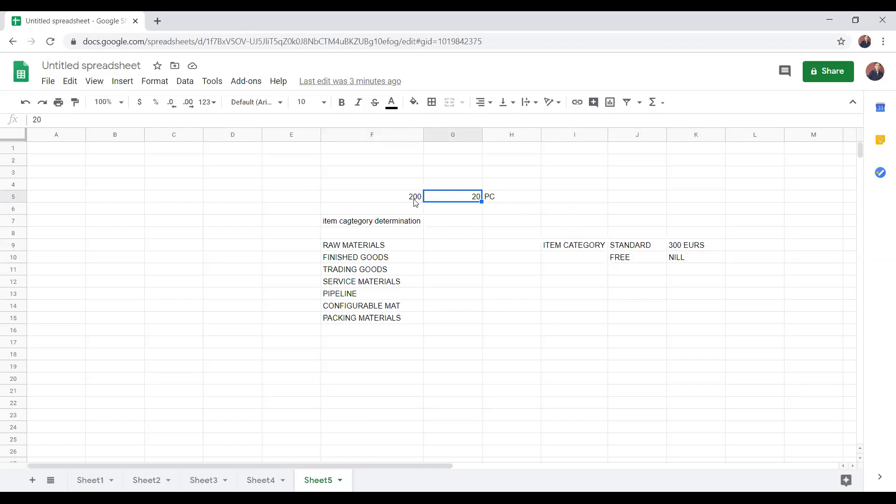
pyautogui.click(405, 199)
pyautogui.keyDown('ctrl'); pyautogui.click(463, 197); pyautogui.keyUp('ctrl')
pyautogui.click(413, 200)
pyautogui.click(445, 204)
# Clear the STANDARD item category's price in K9 and enter 300 in its place.
pyautogui.click(683, 248)
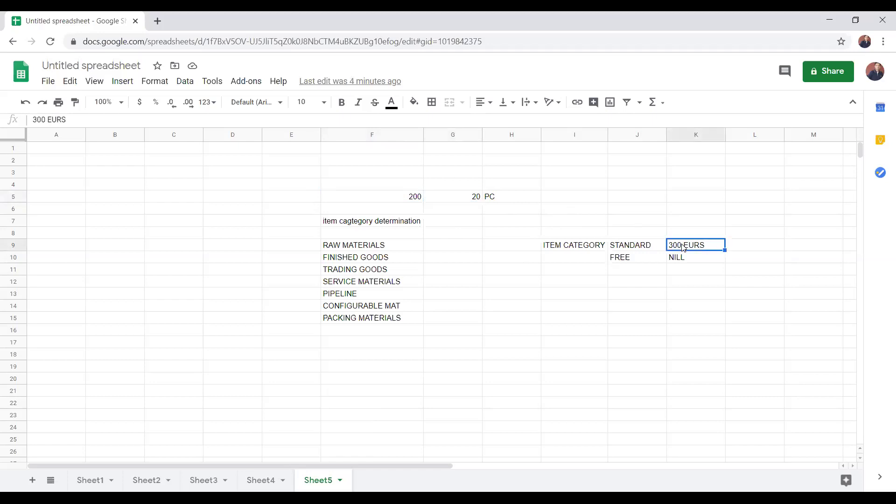
pyautogui.press('Delete')
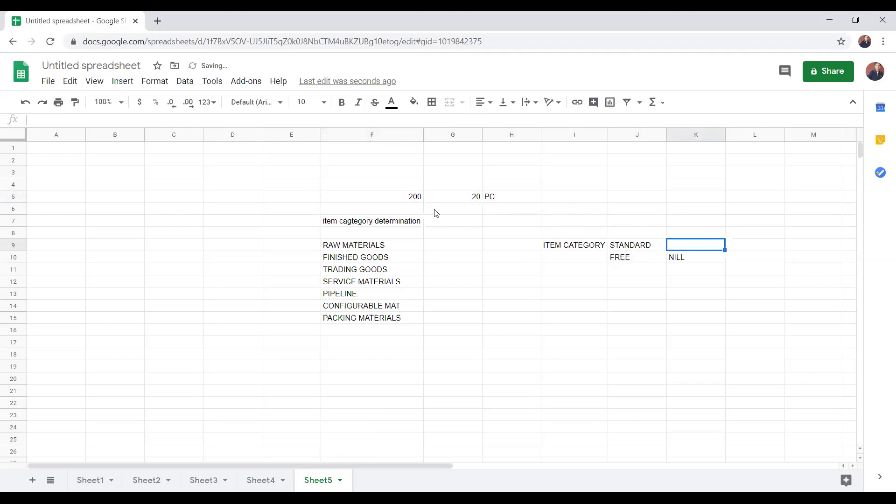
pyautogui.click(410, 200)
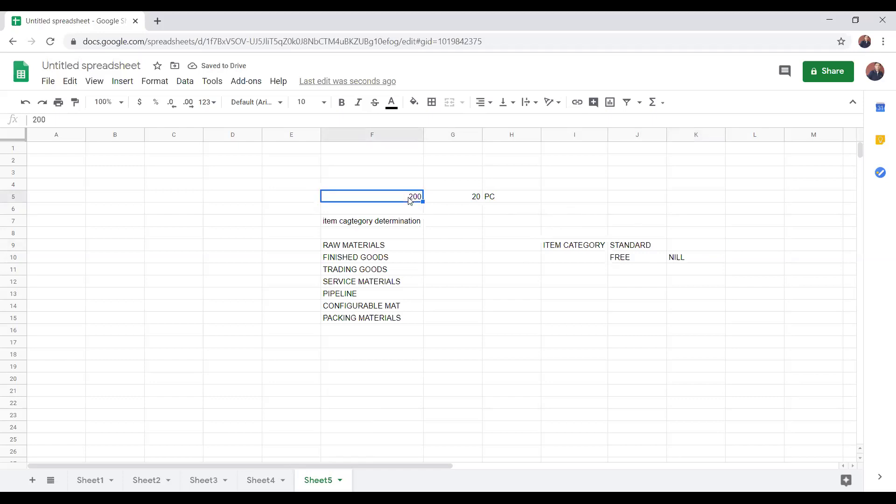
pyautogui.click(463, 188)
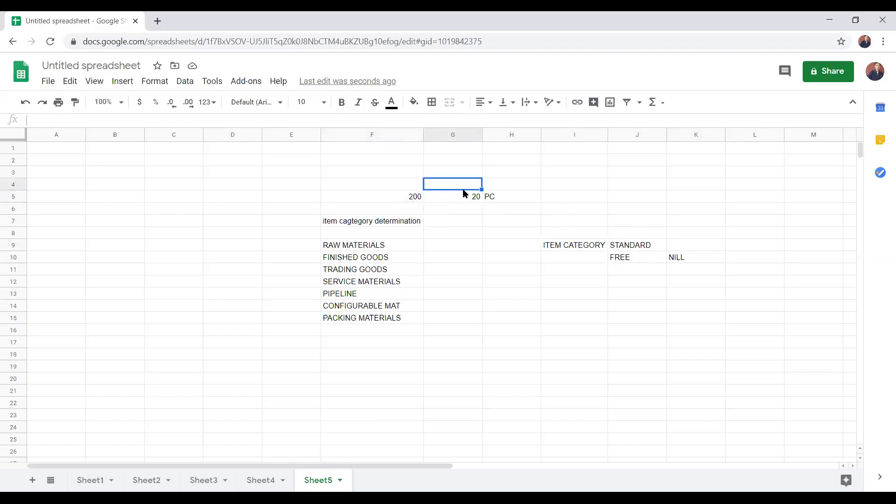
pyautogui.click(461, 200)
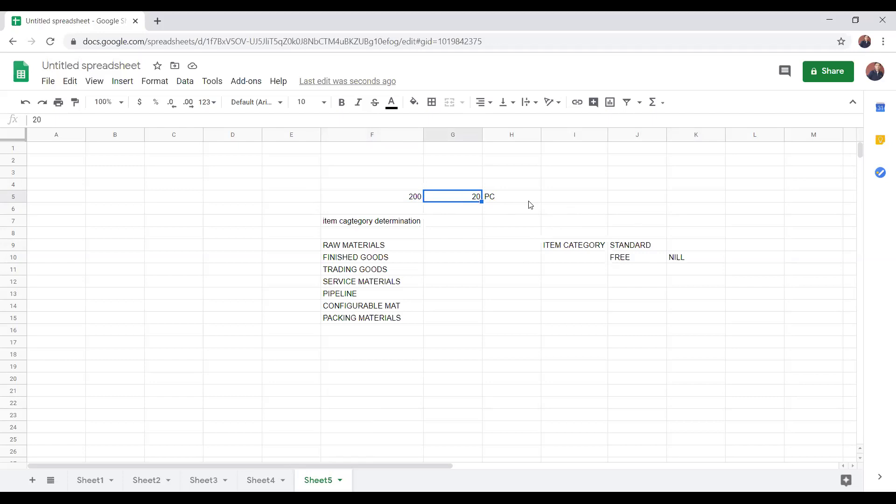
pyautogui.click(680, 244)
pyautogui.write('3000')
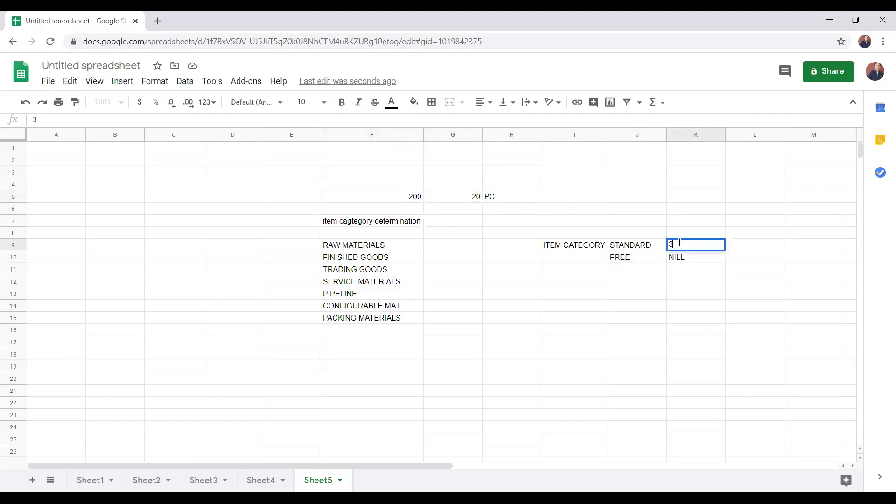
pyautogui.press('BackSpace')
pyautogui.click(656, 280)
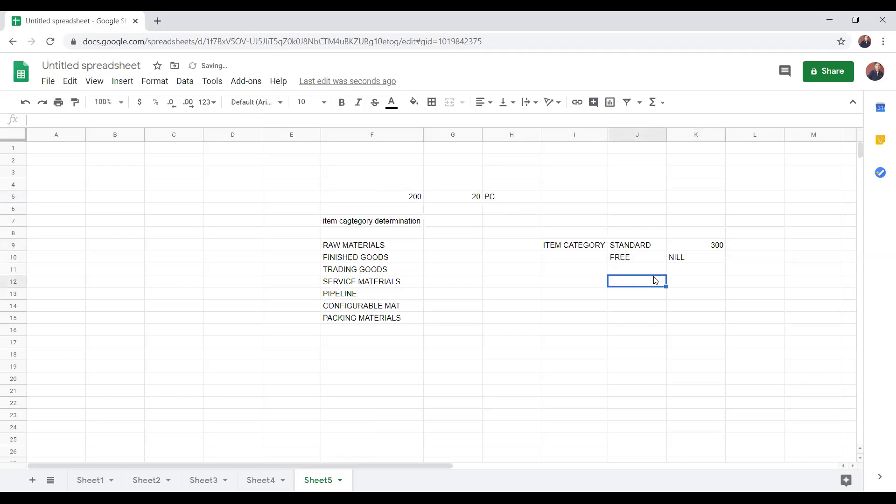
# Compare the STANDARD and FREE item categories in J9 and J10 with the price in K9.
pyautogui.click(715, 245)
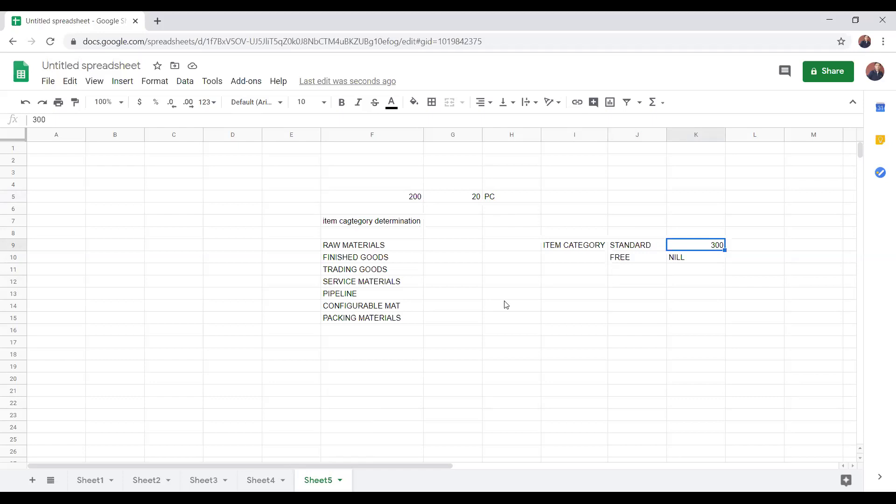
pyautogui.click(625, 258)
pyautogui.click(682, 249)
pyautogui.click(629, 259)
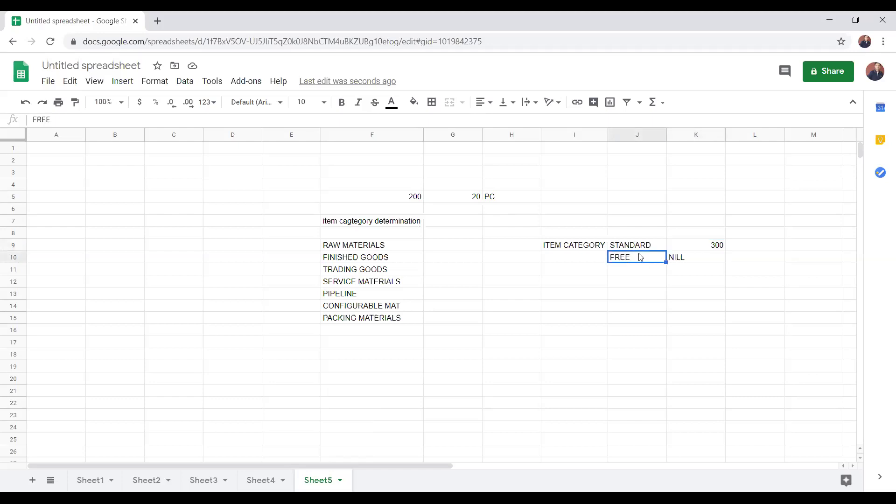
pyautogui.click(685, 248)
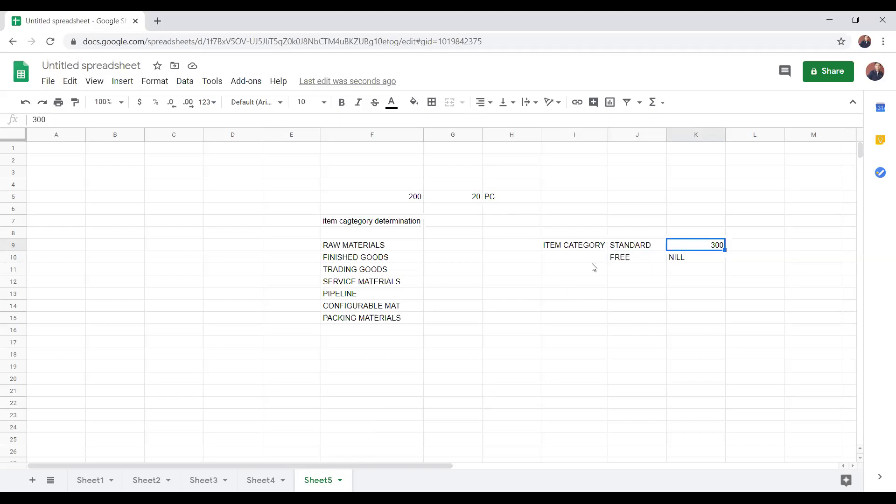
pyautogui.click(615, 271)
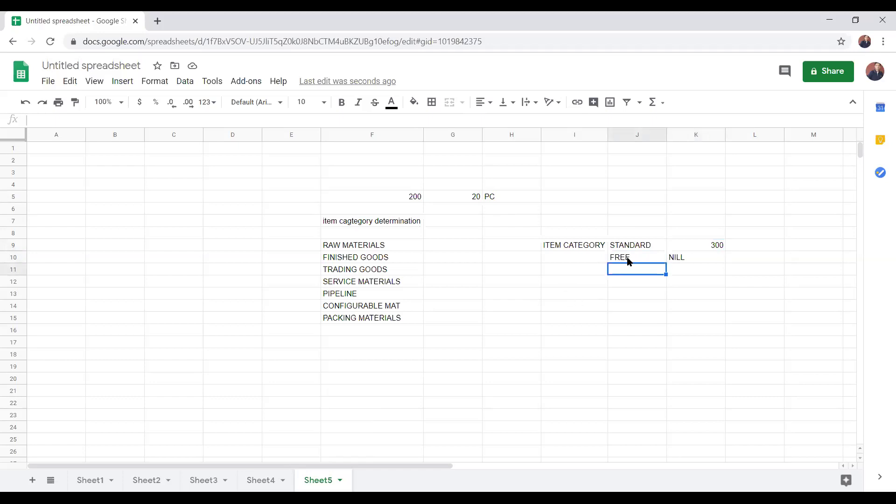
pyautogui.click(625, 258)
pyautogui.click(629, 249)
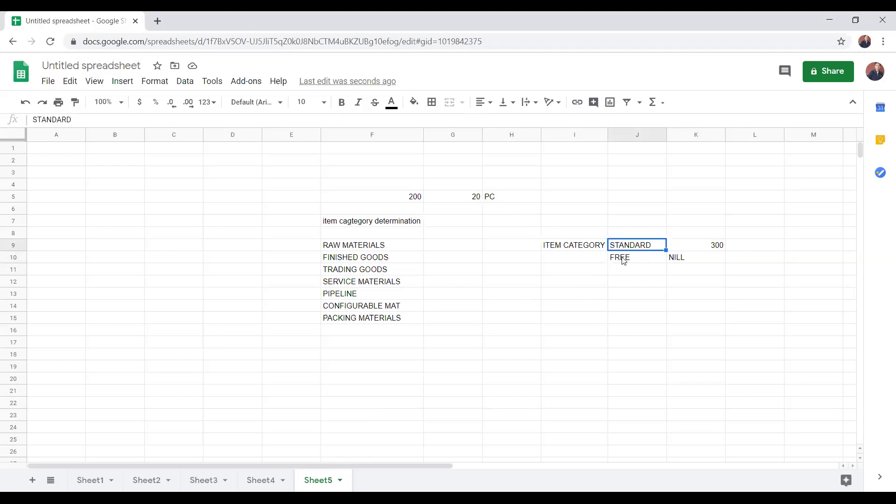
# Replace the item category FREE in J10 with SERVICE.
pyautogui.click(624, 264)
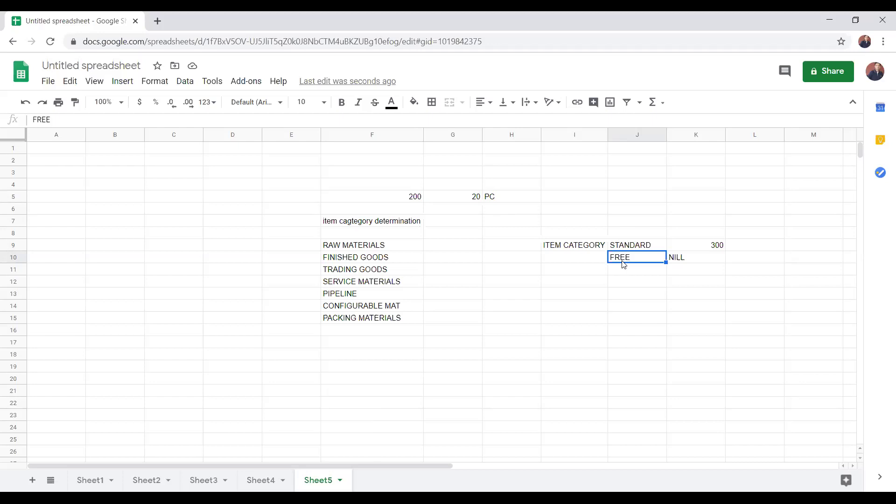
pyautogui.press('Delete')
pyautogui.click(617, 248)
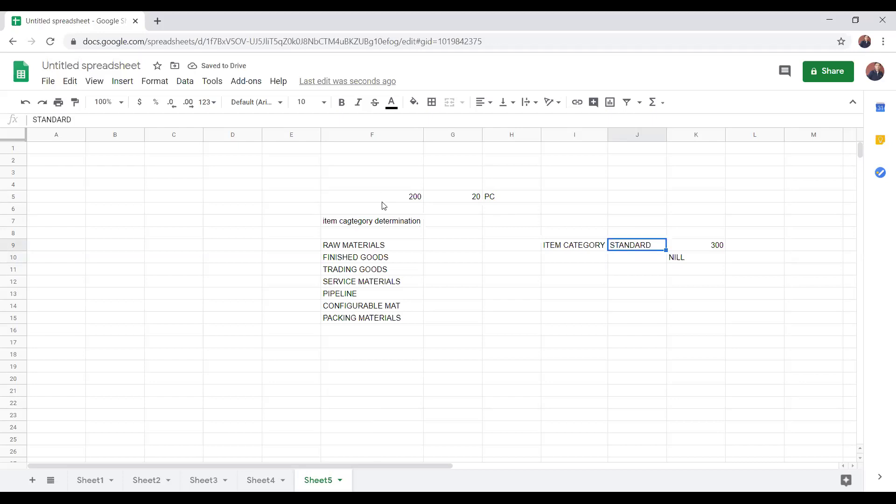
pyautogui.click(619, 259)
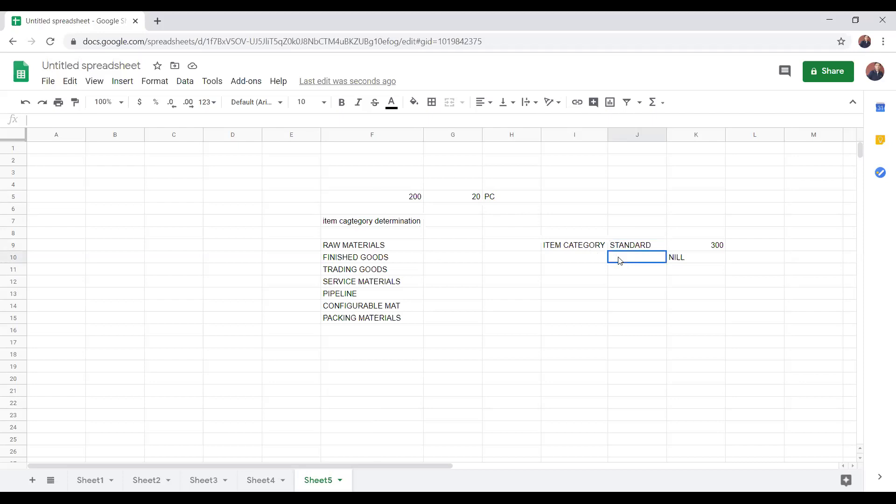
pyautogui.write('SERVICE')
pyautogui.press('Return')
# Examine the SERVICE item category in J10 and its neighbouring cells in column J.
pyautogui.click(620, 260)
pyautogui.press('Down')
pyautogui.click(619, 260)
pyautogui.press('Up')
pyautogui.click(620, 260)
pyautogui.press('Down')
pyautogui.click(620, 261)
pyautogui.press('Down')
# Add the item category RETURN in J11, below SERVICE.
pyautogui.click(620, 260)
pyautogui.press('Down')
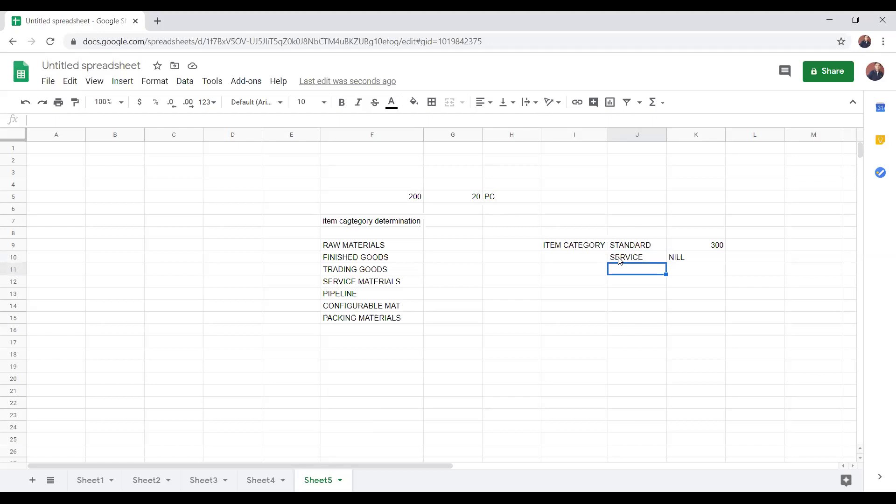
pyautogui.write('RETURN')
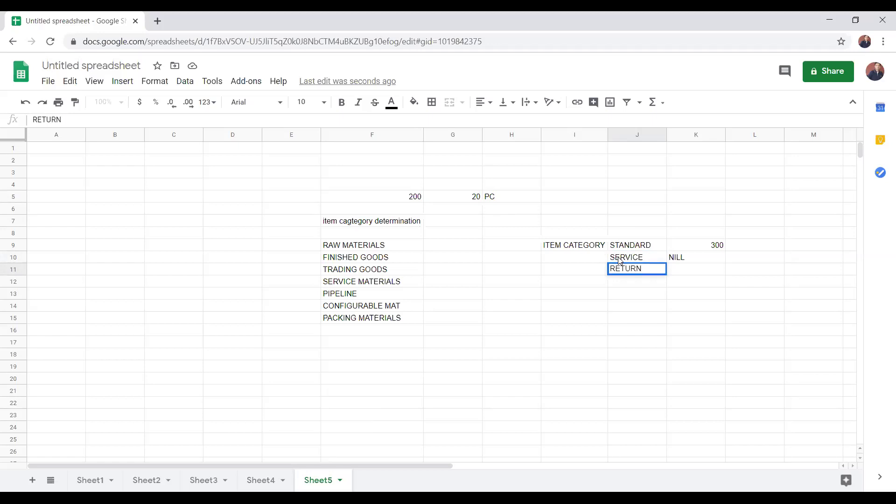
pyautogui.press('Return')
# Go through the item categories STANDARD, SERVICE and RETURN in J9 to J11.
pyautogui.press('Up')
pyautogui.press('Up')
pyautogui.press('Up')
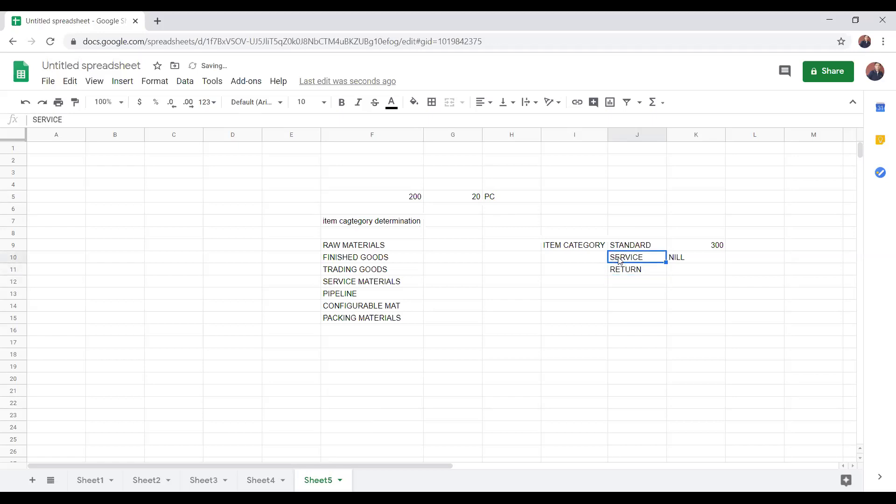
pyautogui.press('Down')
pyautogui.press('Down')
pyautogui.press('Up')
pyautogui.press('Up')
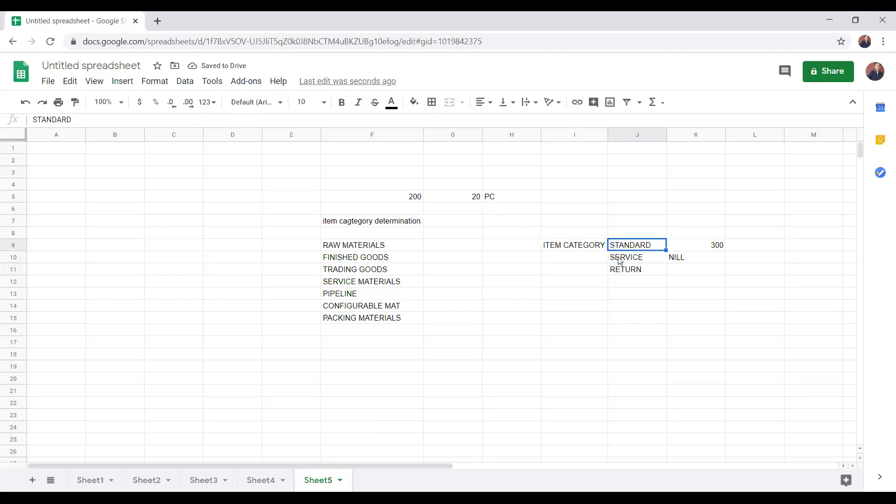
pyautogui.press('Down')
pyautogui.press('Down')
pyautogui.press('Down')
pyautogui.press('Up')
pyautogui.press('Up')
pyautogui.press('Down')
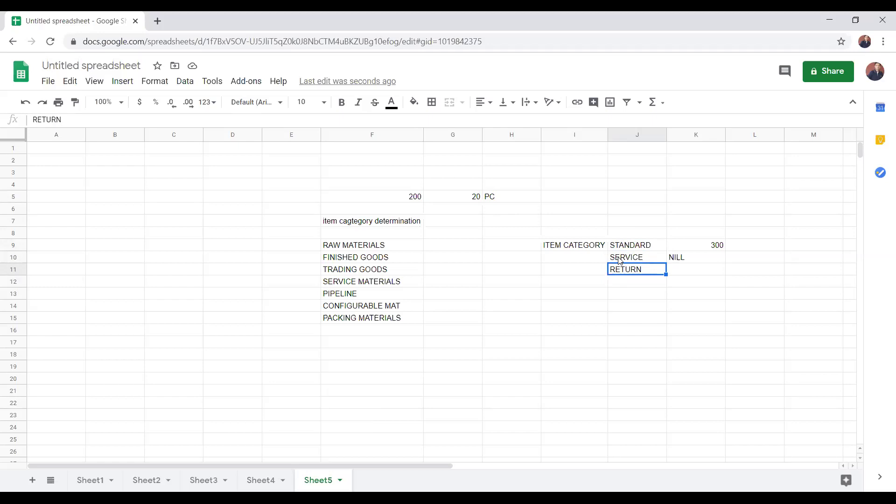
pyautogui.press('Up')
pyautogui.press('Up')
pyautogui.press('Down')
pyautogui.press('Up')
pyautogui.press('Down')
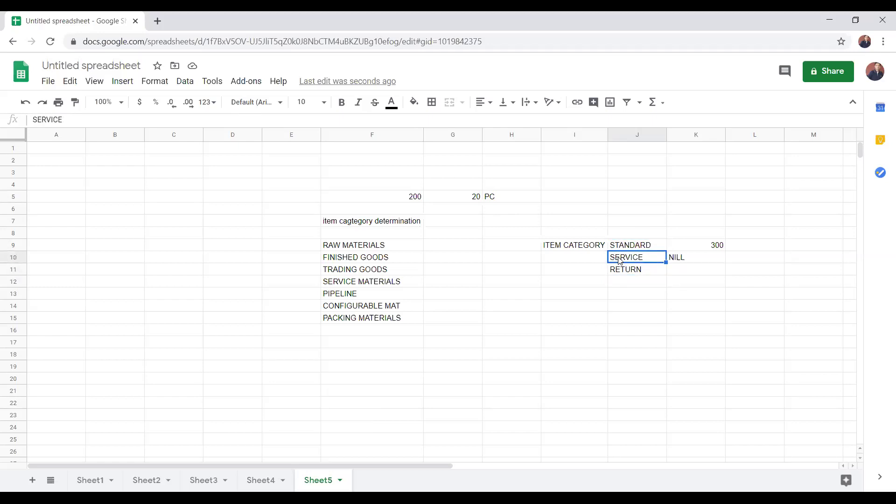
pyautogui.press('Down')
pyautogui.press('Up')
pyautogui.press('Up')
pyautogui.press('Down')
pyautogui.press('Down')
pyautogui.press('Down')
pyautogui.press('Up')
pyautogui.press('Up')
pyautogui.press('Up')
# Add the item category TEXT in J12, below RETURN.
pyautogui.press('Down')
pyautogui.press('Down')
pyautogui.press('Down')
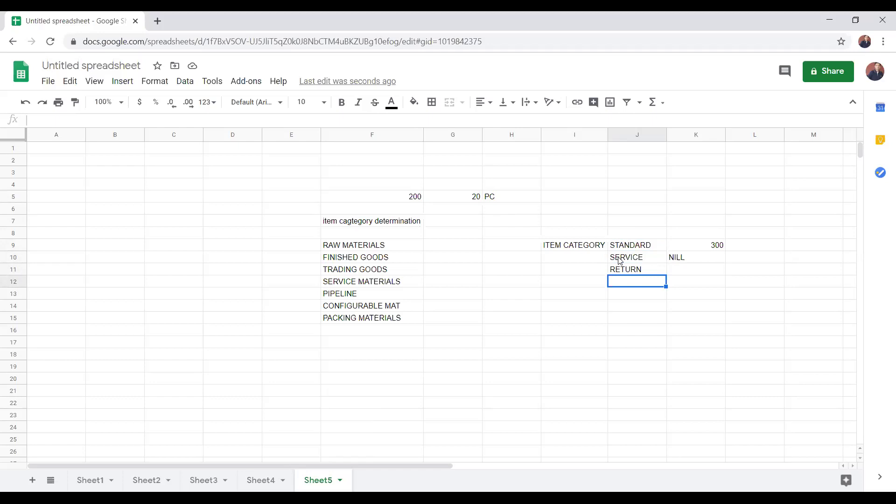
pyautogui.write('TEXT')
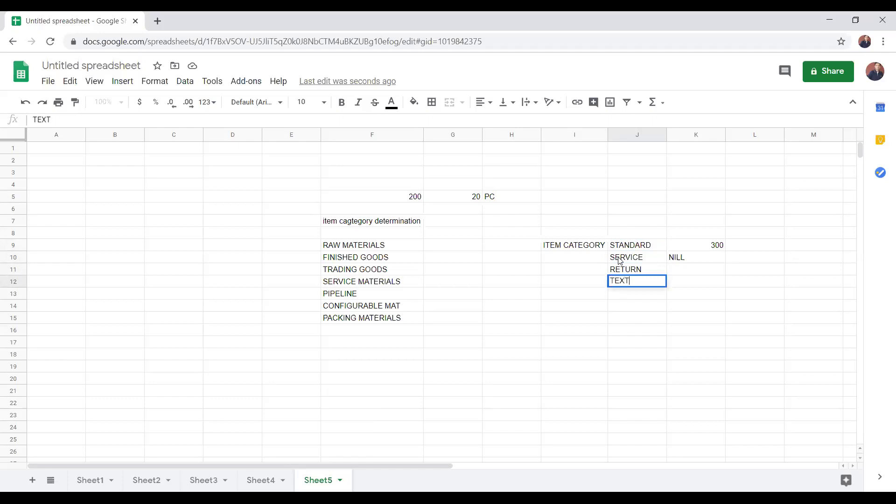
pyautogui.press('Return')
pyautogui.press('Up')
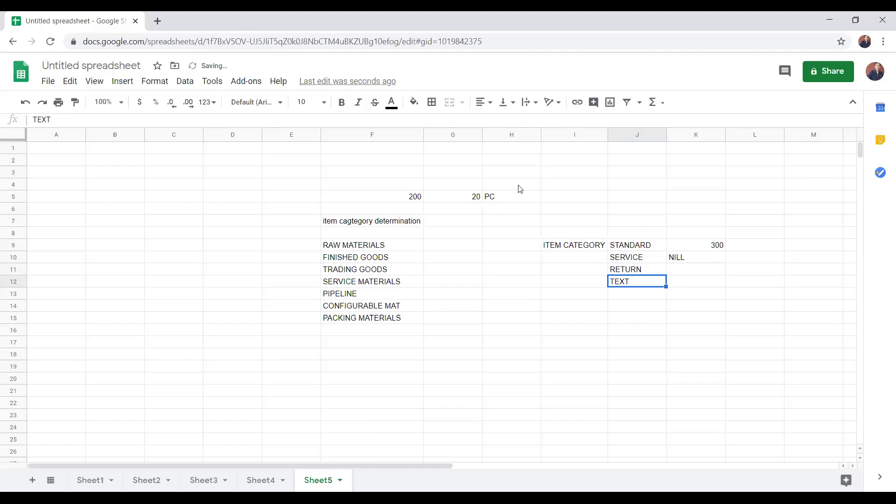
# Compare the TEXT item category in J12 with the order line in row 5 and the STANDARD category in J9.
pyautogui.moveTo(402, 197); pyautogui.dragTo(470, 196)
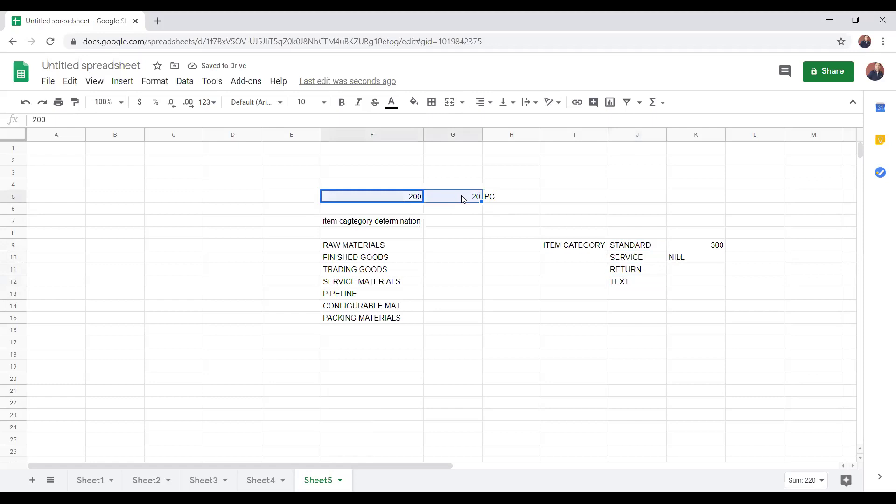
pyautogui.click(470, 196)
pyautogui.click(496, 202)
pyautogui.click(489, 182)
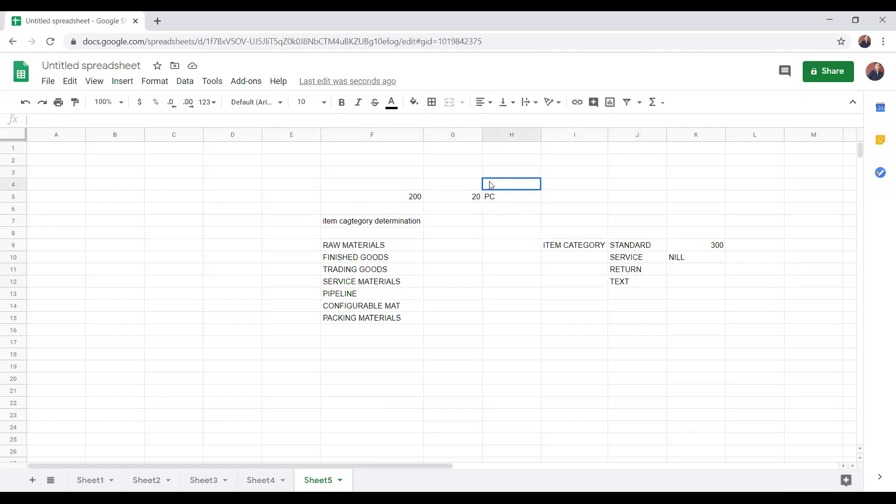
pyautogui.click(453, 188)
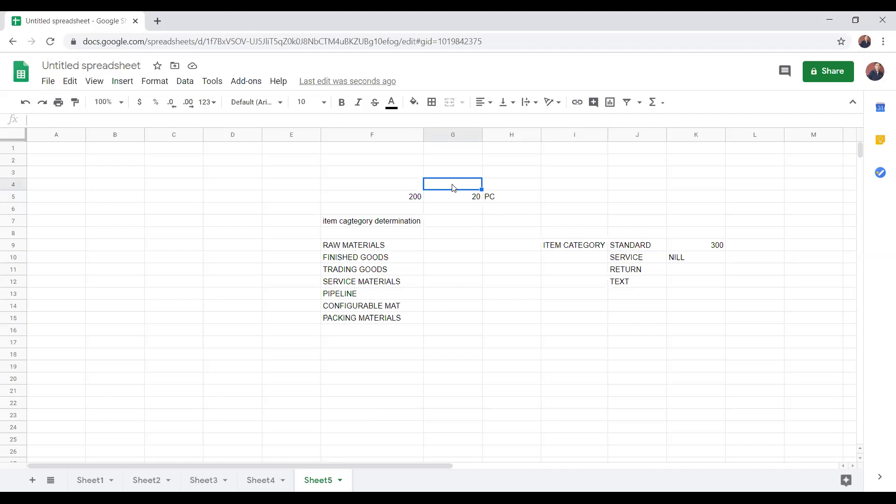
pyautogui.click(633, 285)
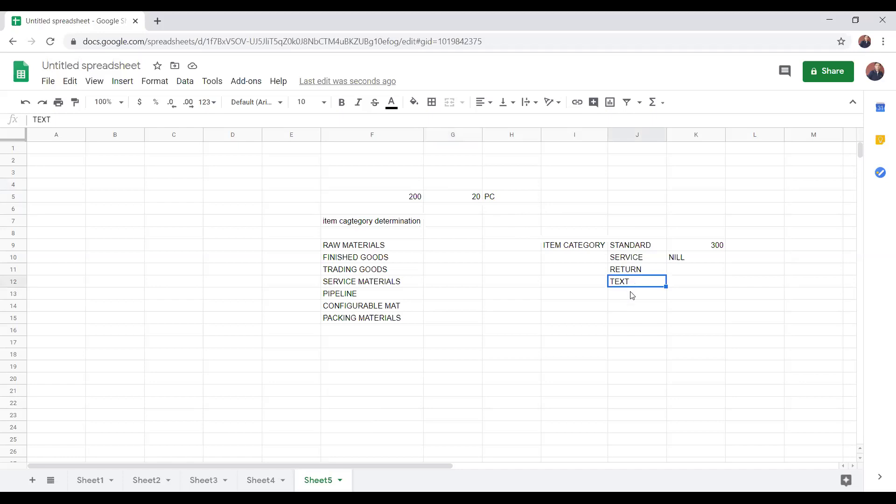
pyautogui.click(631, 294)
pyautogui.click(631, 283)
pyautogui.click(622, 240)
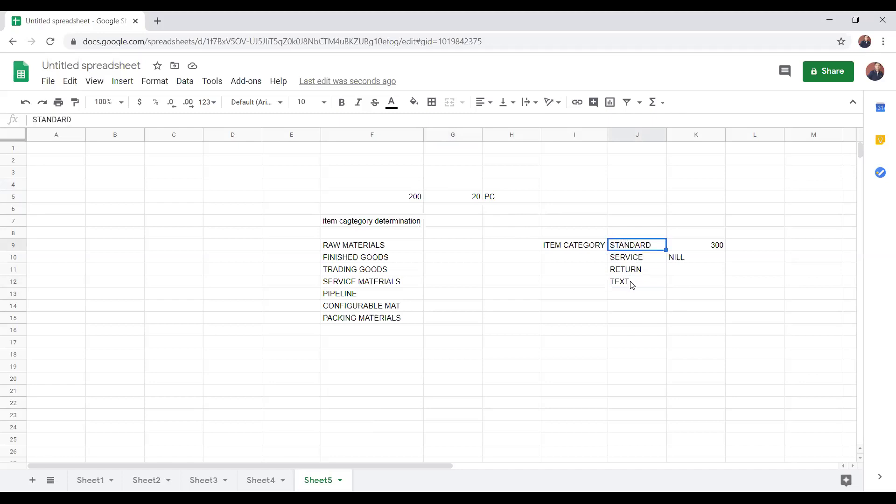
# Add the item category VALUE in J13, below TEXT.
pyautogui.click(632, 286)
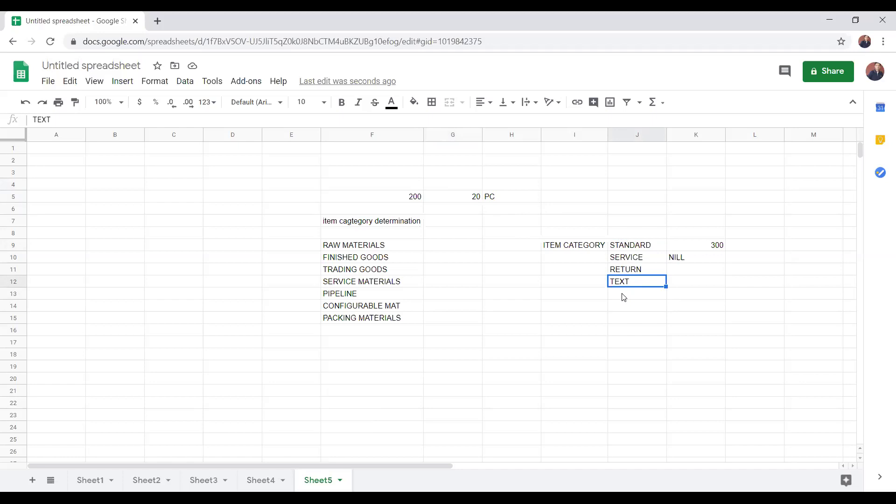
pyautogui.click(624, 295)
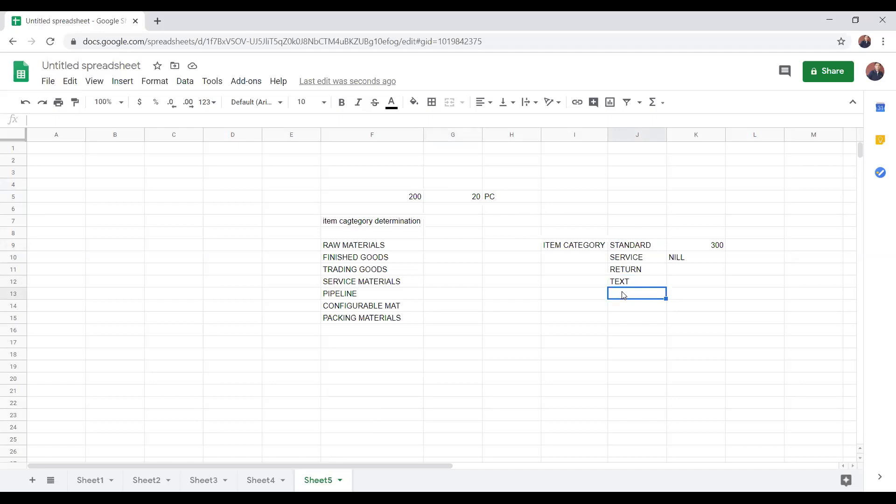
pyautogui.write('VALUE')
pyautogui.press('Return')
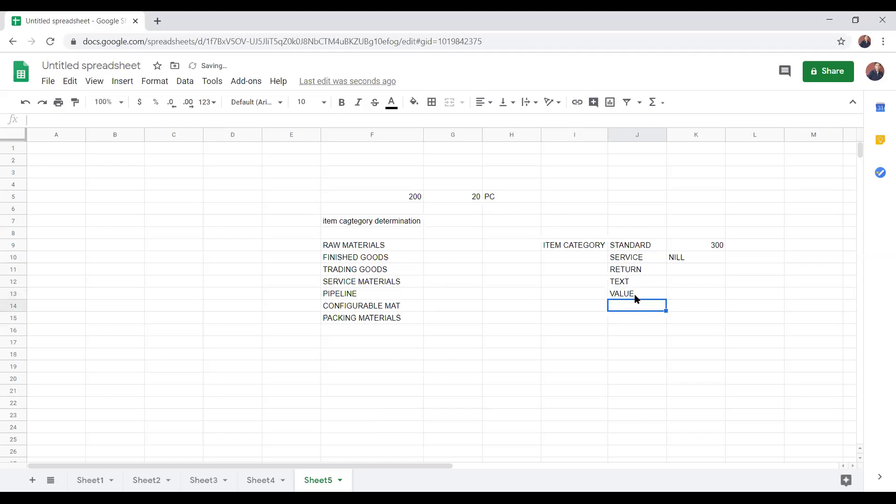
# Review the VALUE and TEXT item categories in J13 and J12.
pyautogui.click(635, 297)
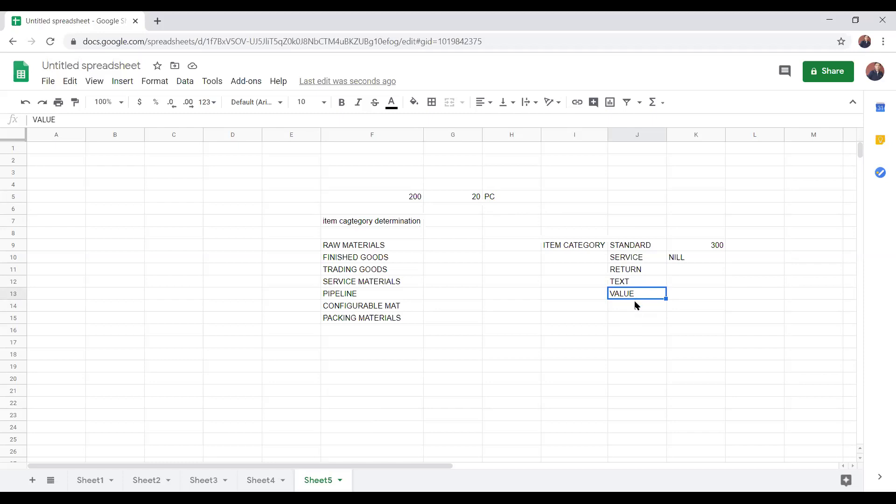
pyautogui.click(635, 301)
pyautogui.click(636, 284)
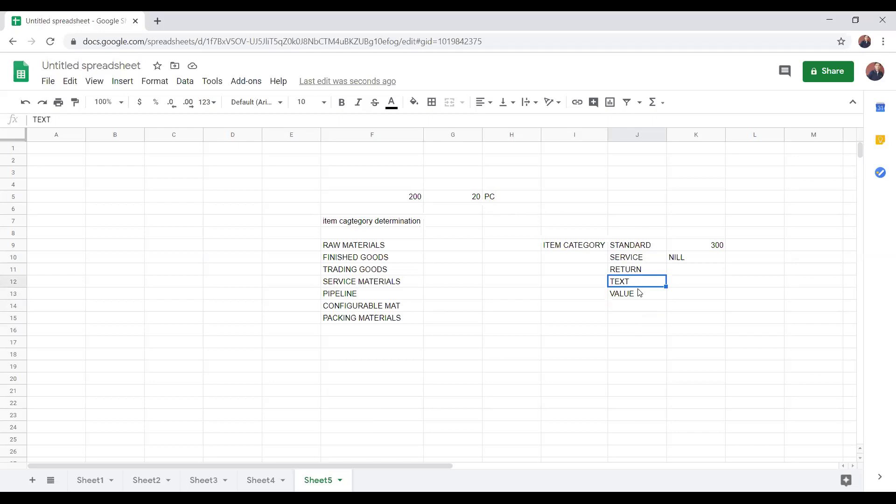
# Go through the item categories in J9:J13 and add the item category PACKING in J14, below VALUE.
pyautogui.click(639, 292)
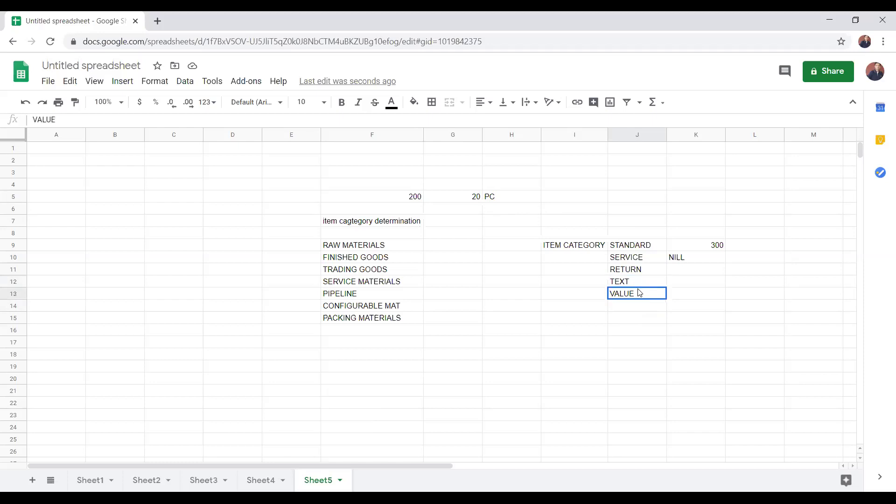
pyautogui.click(631, 246)
pyautogui.click(633, 259)
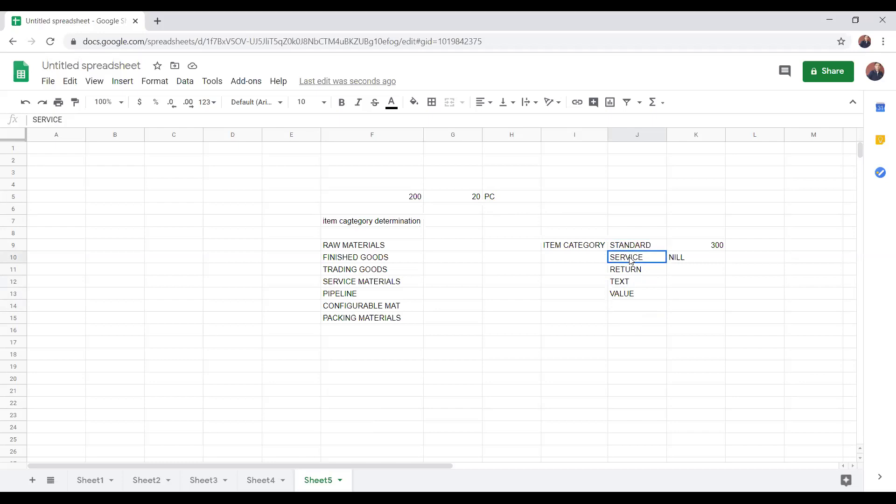
pyautogui.click(632, 272)
pyautogui.click(632, 284)
pyautogui.click(633, 297)
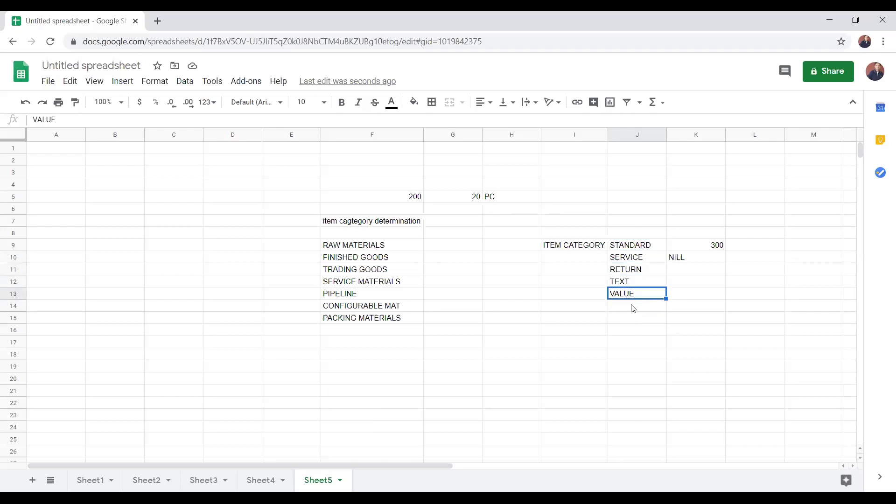
pyautogui.click(633, 309)
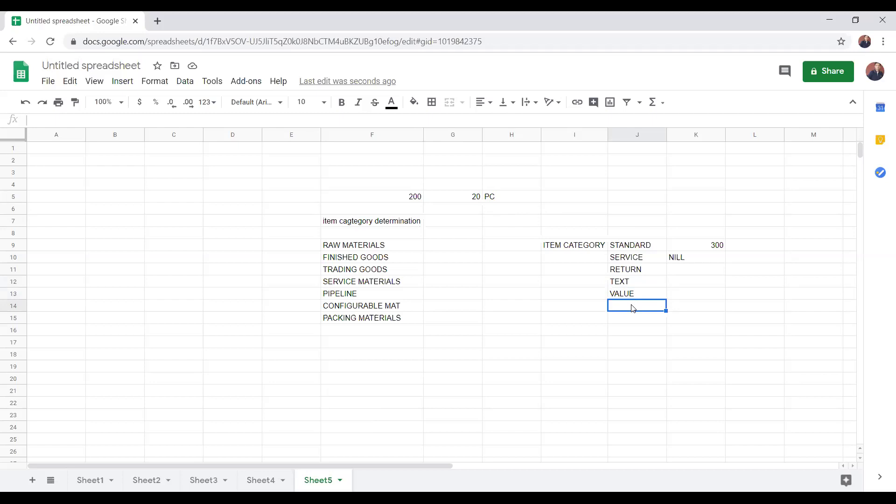
pyautogui.write('PACKING')
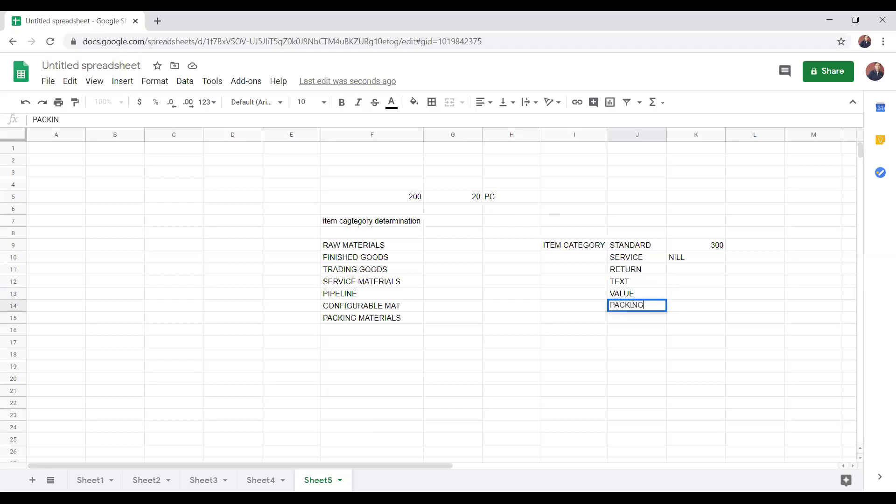
pyautogui.click(632, 317)
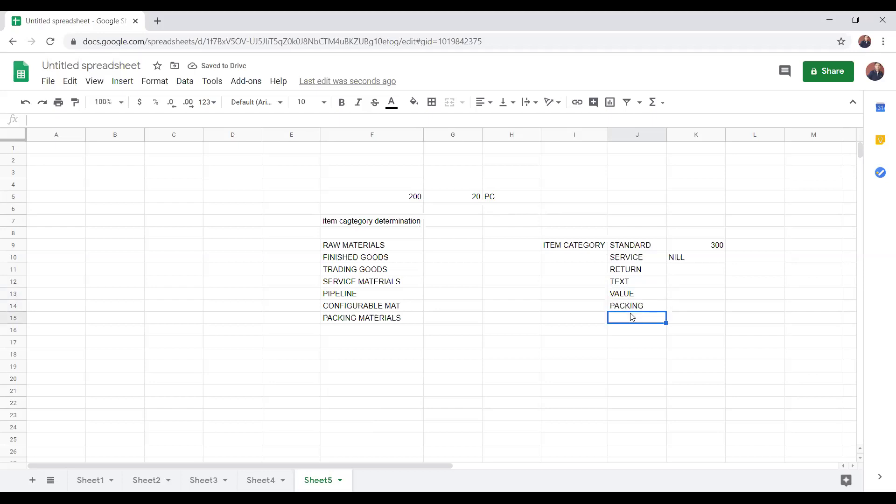
# Review the ITEM CATEGORY label in I9 and the TEXT, VALUE and PACKING categories in J12:J14.
pyautogui.click(632, 295)
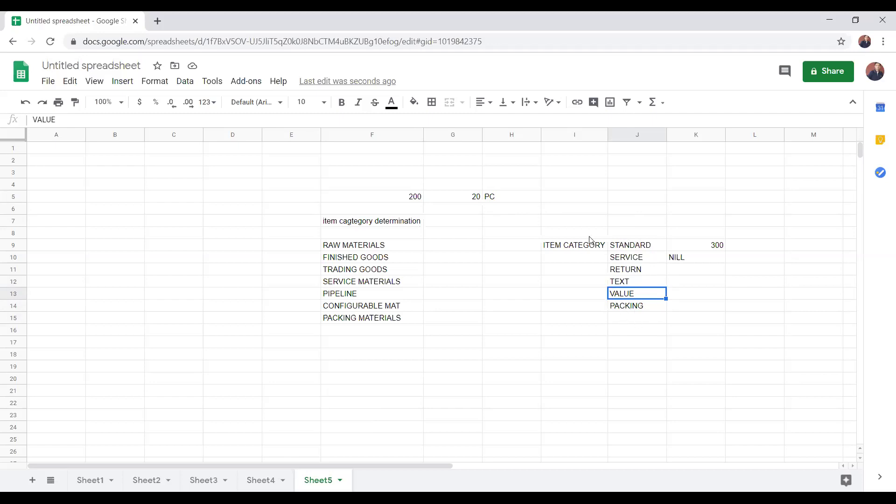
pyautogui.click(576, 246)
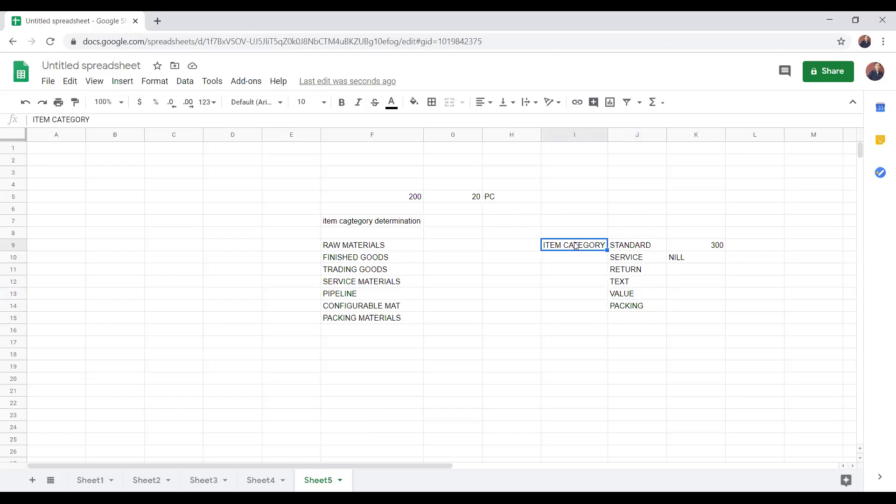
pyautogui.click(627, 283)
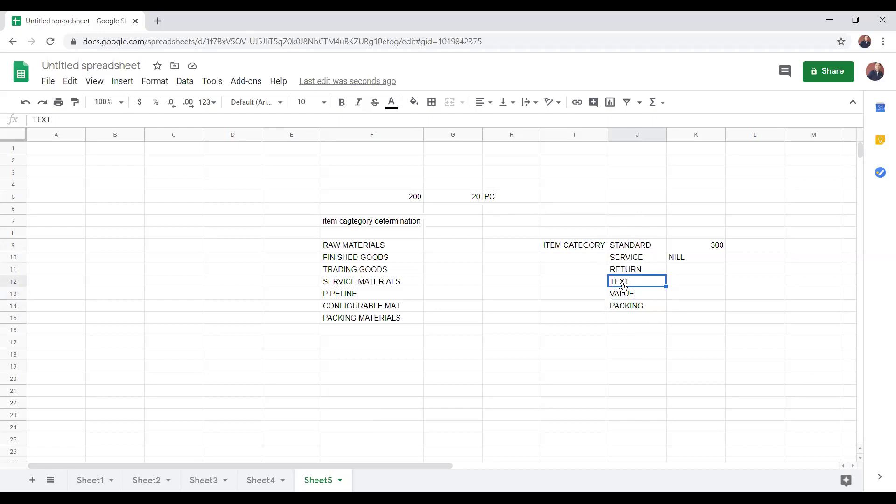
pyautogui.click(626, 295)
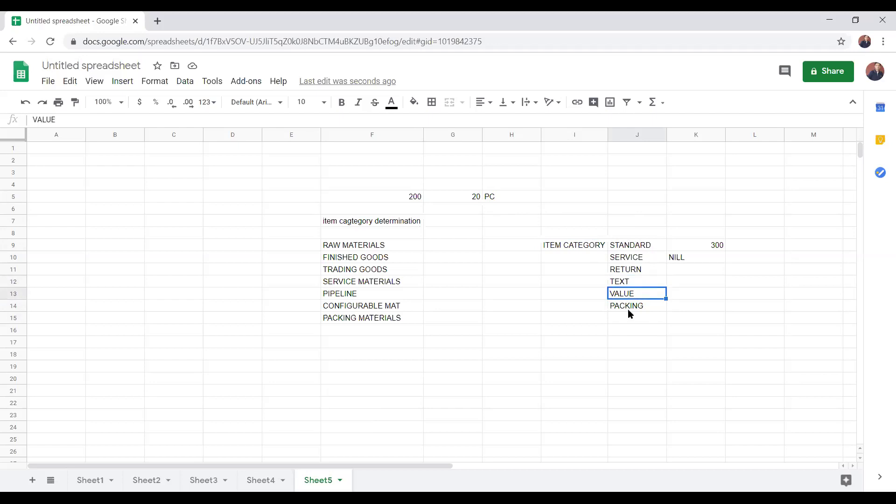
pyautogui.click(628, 309)
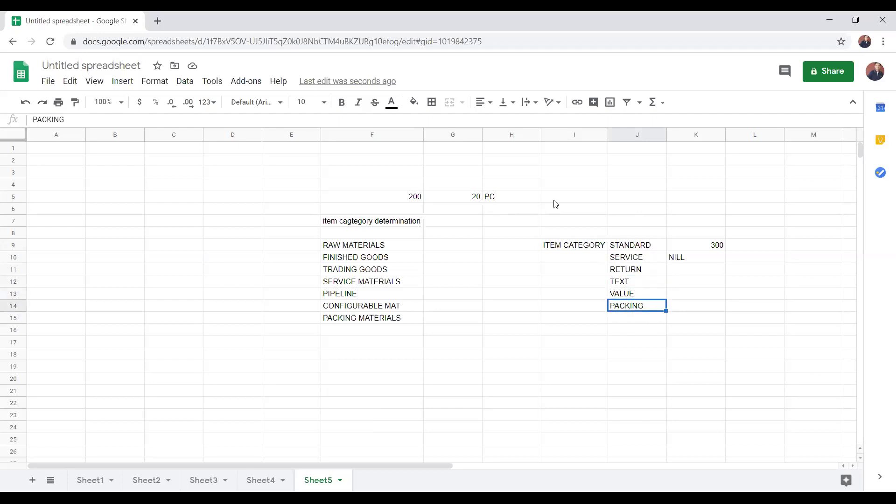
# Compare the ITEM CATEGORY label in I9 with the material types from RAW MATERIALS to CONFIGURABLE MAT in F9:F14.
pyautogui.click(559, 246)
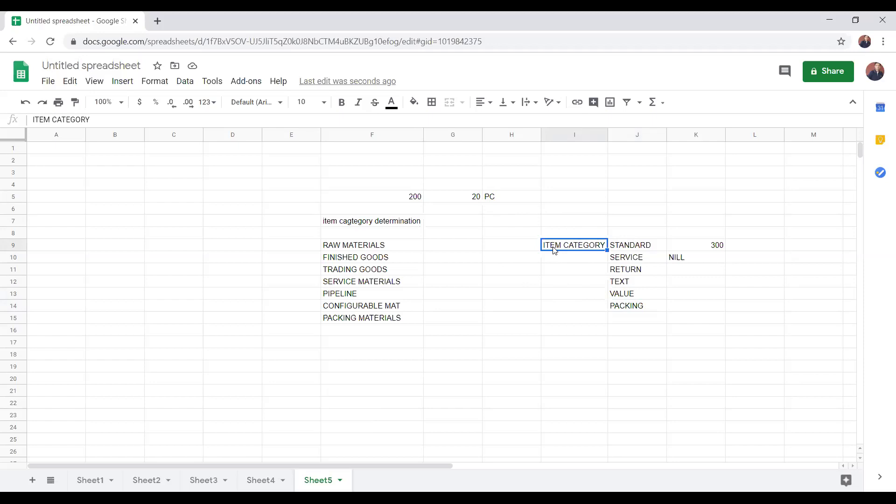
pyautogui.click(362, 248)
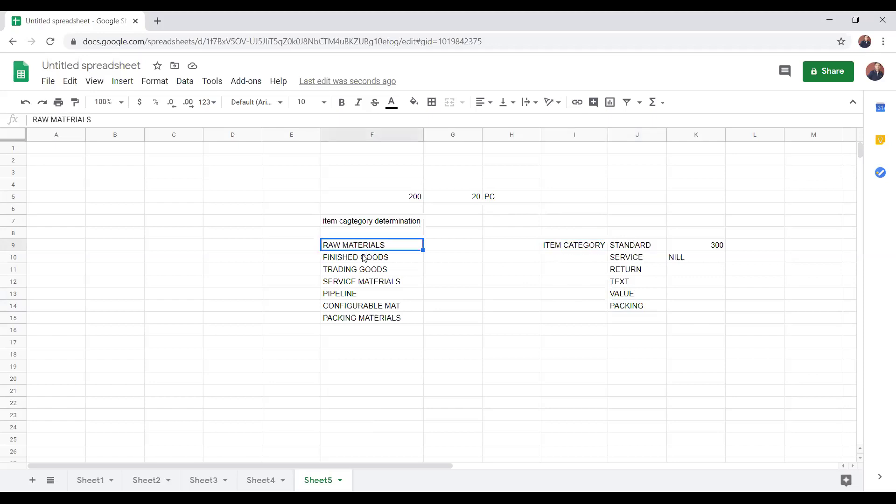
pyautogui.click(364, 258)
pyautogui.click(365, 274)
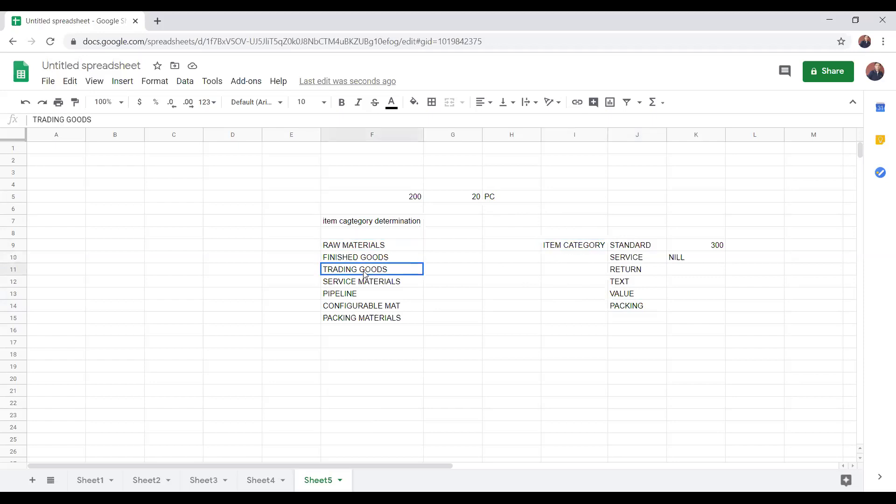
pyautogui.click(365, 289)
pyautogui.click(366, 310)
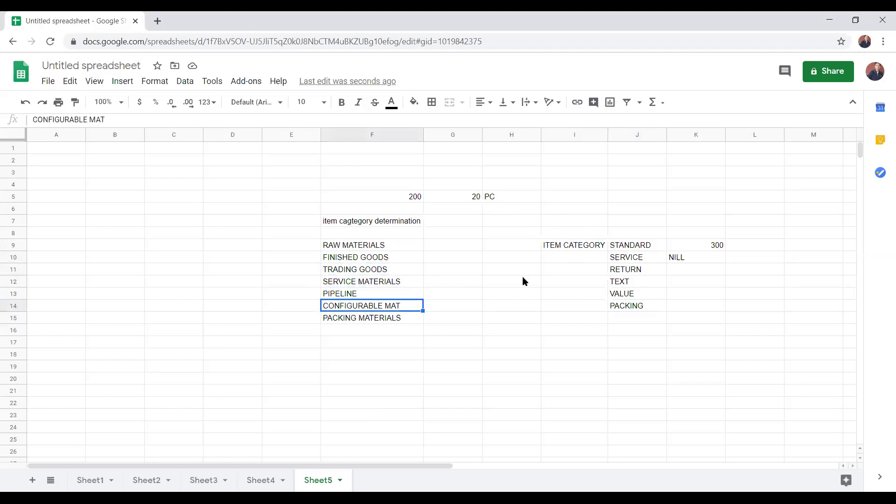
# Examine each item category from STANDARD in J9 to PACKING in J14, ending back at STANDARD.
pyautogui.click(561, 251)
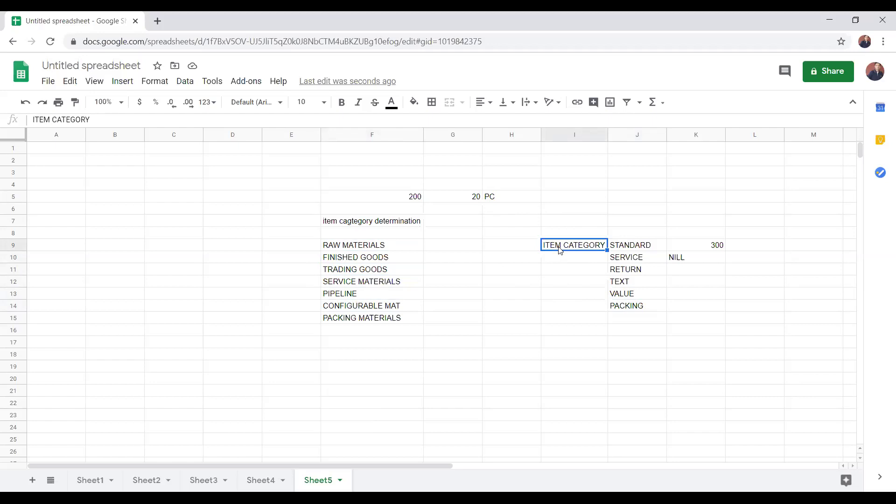
pyautogui.click(628, 250)
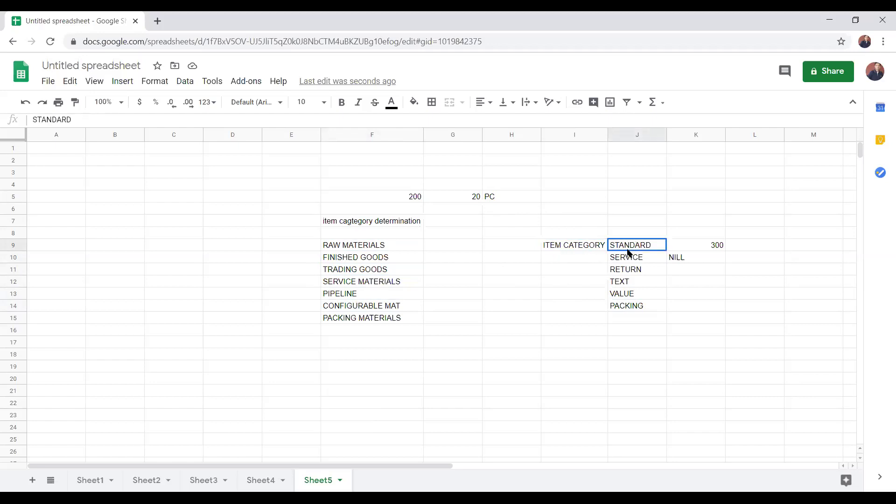
pyautogui.click(628, 262)
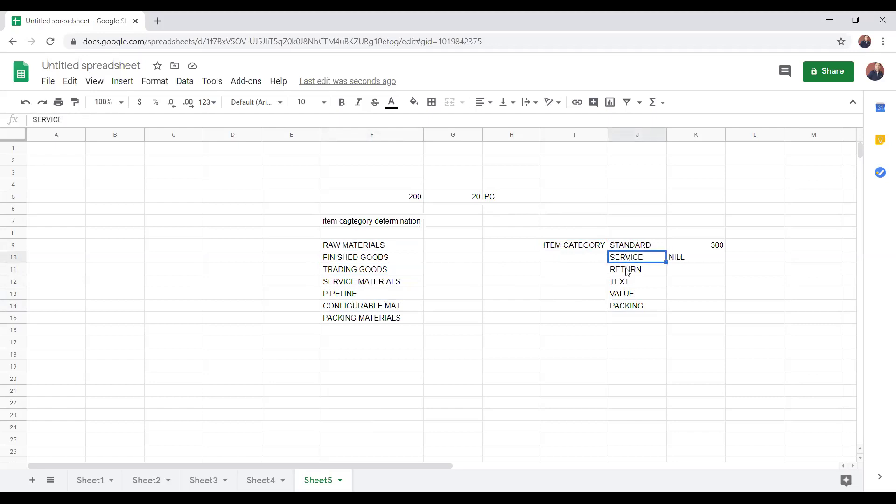
pyautogui.click(627, 273)
pyautogui.click(624, 285)
pyautogui.click(625, 297)
pyautogui.click(624, 309)
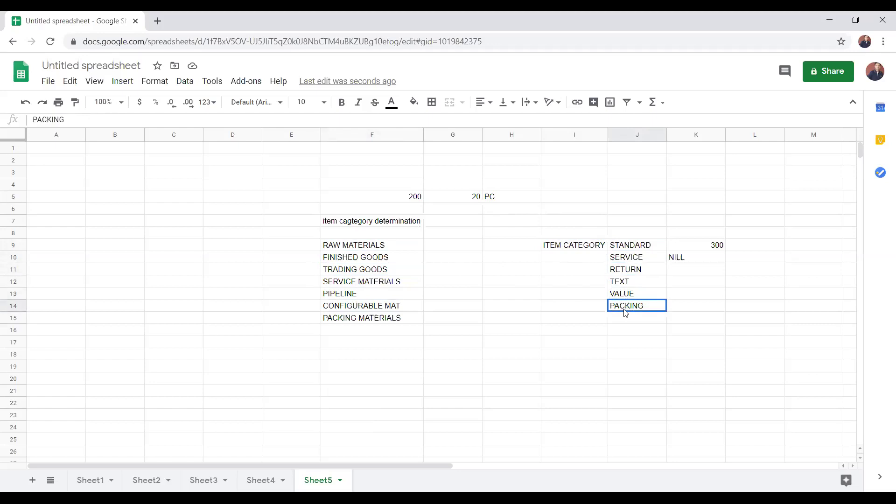
pyautogui.click(630, 246)
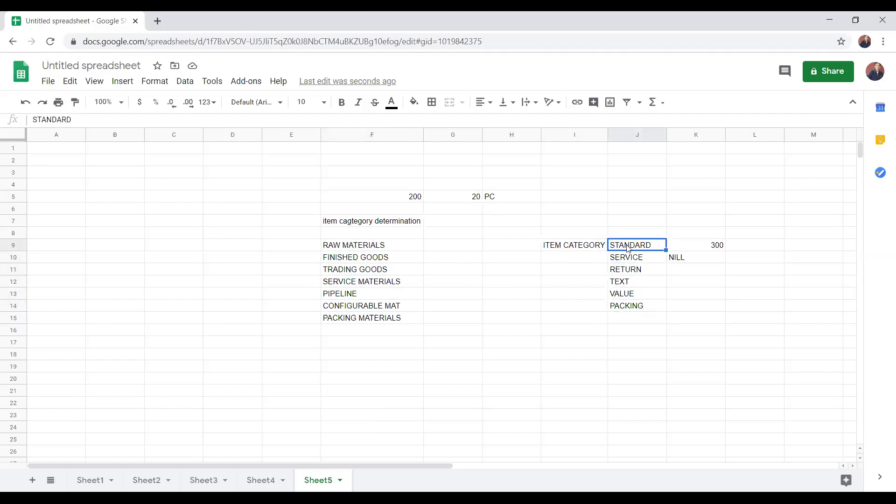
# Add the label ITEM CATEGORY GROUP in L9, in the same row as the STANDARD category.
pyautogui.click(744, 248)
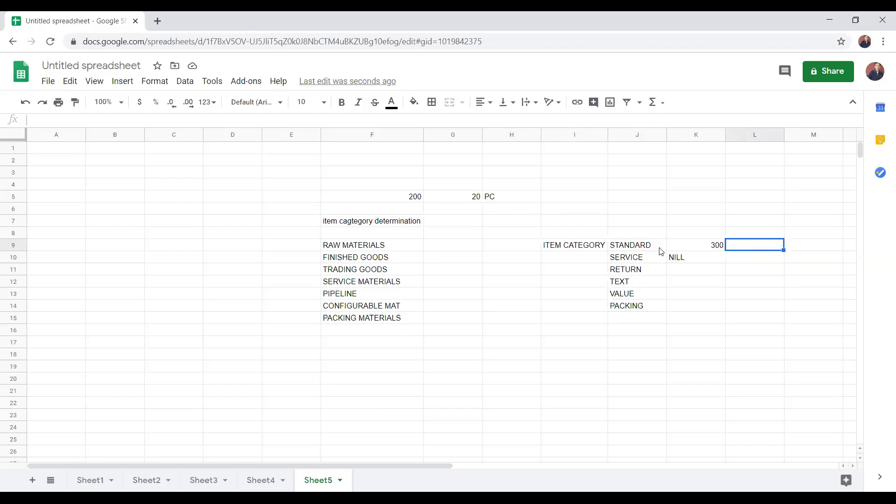
pyautogui.click(631, 240)
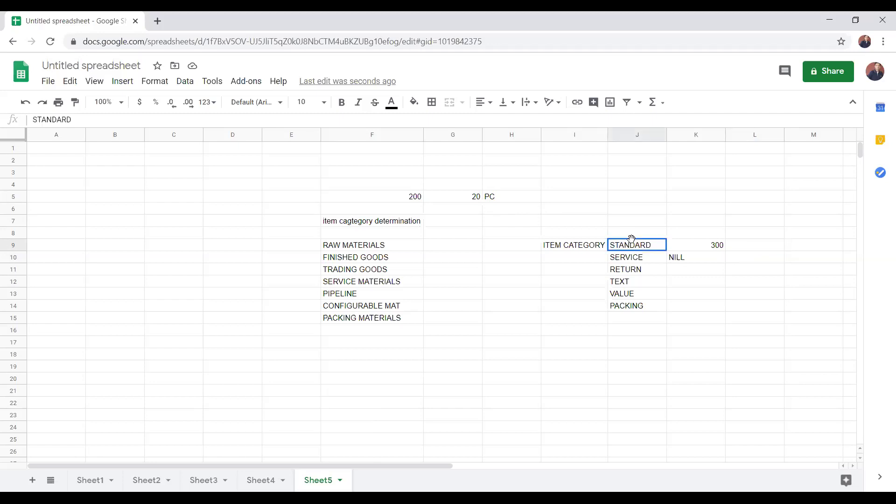
pyautogui.click(642, 204)
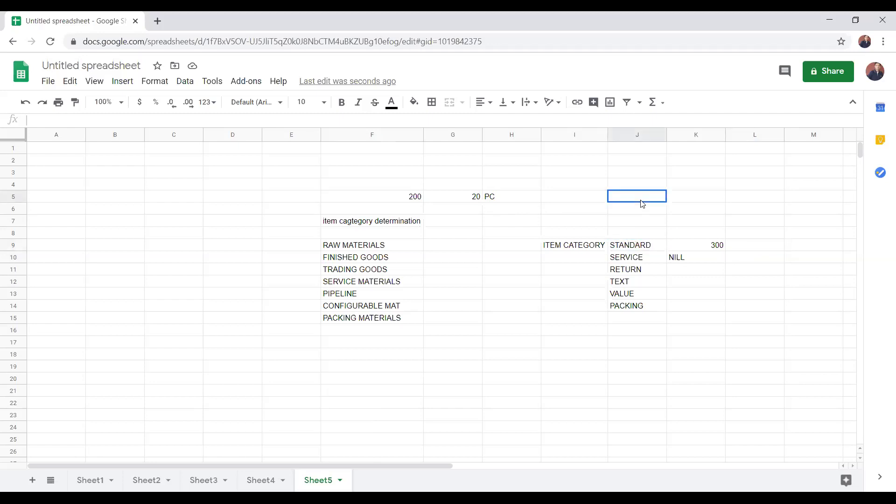
pyautogui.click(637, 246)
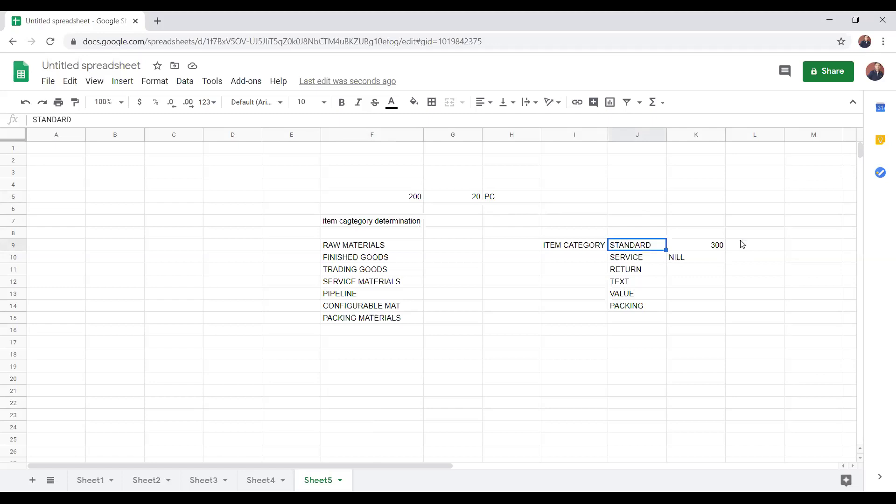
pyautogui.click(740, 243)
pyautogui.click(643, 247)
pyautogui.click(746, 236)
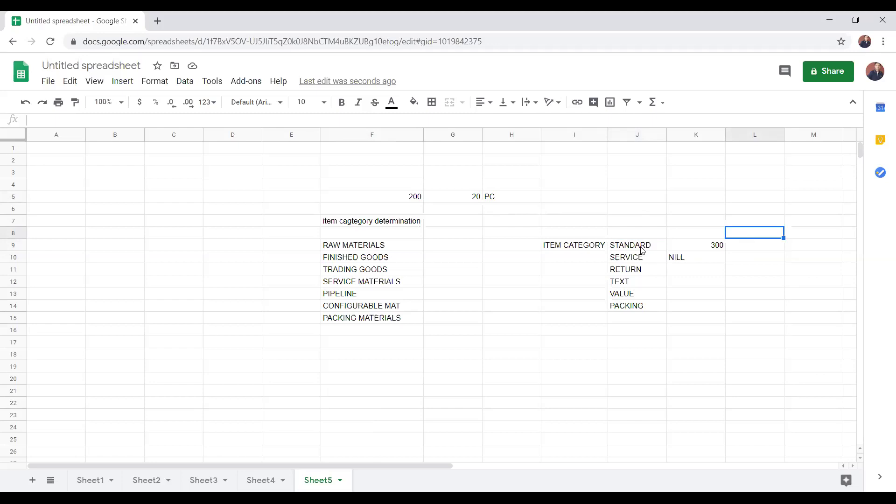
pyautogui.click(643, 248)
pyautogui.click(739, 246)
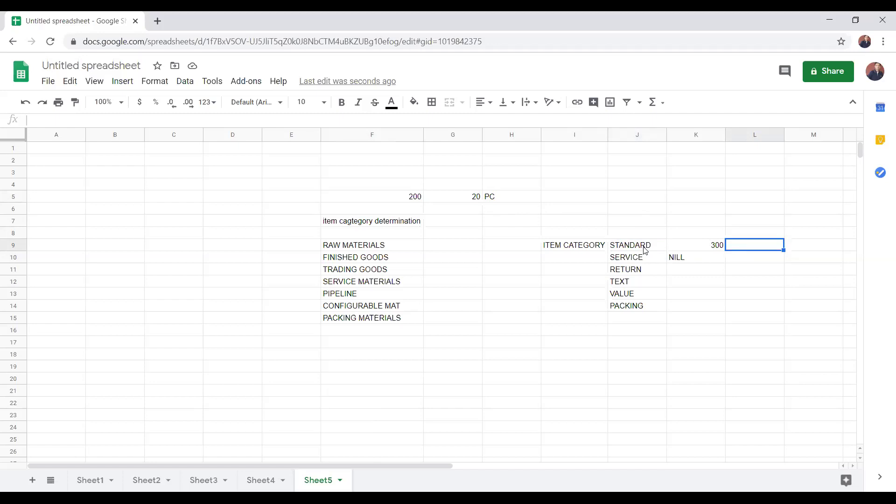
pyautogui.write('ITEM')
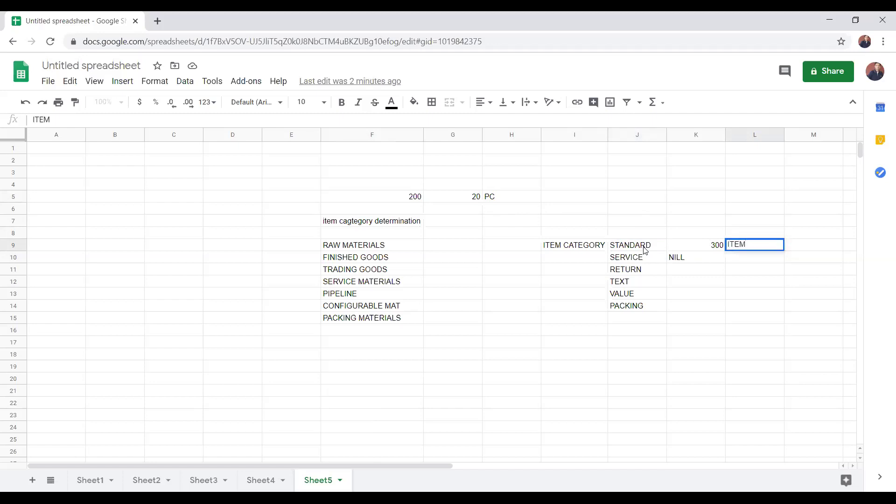
pyautogui.write(' CATEGORY GROUP')
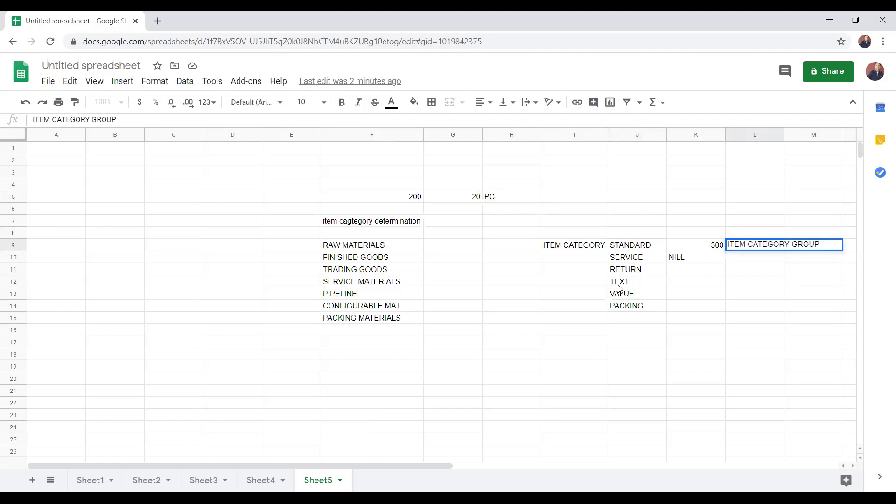
pyautogui.press('Return')
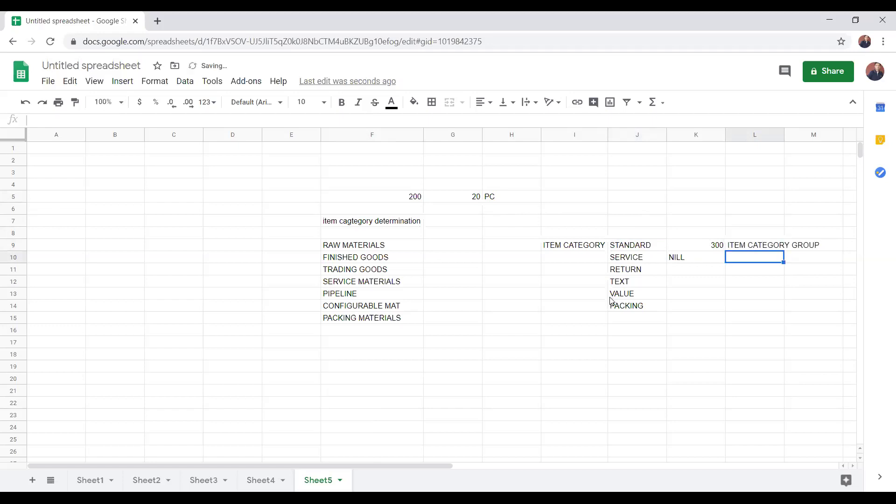
# Review the ITEM CATEGORY GROUP label in L9 against the order line in row 5 and the STANDARD category in J9.
pyautogui.click(773, 247)
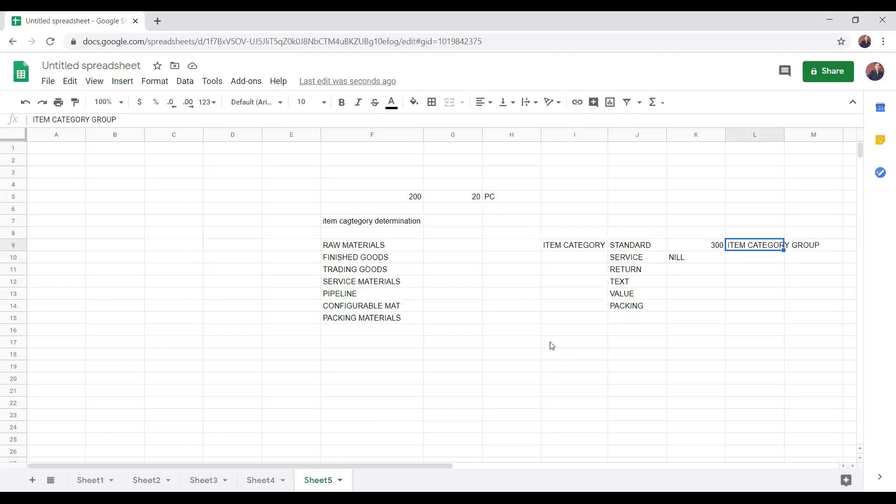
pyautogui.click(419, 196)
pyautogui.click(625, 245)
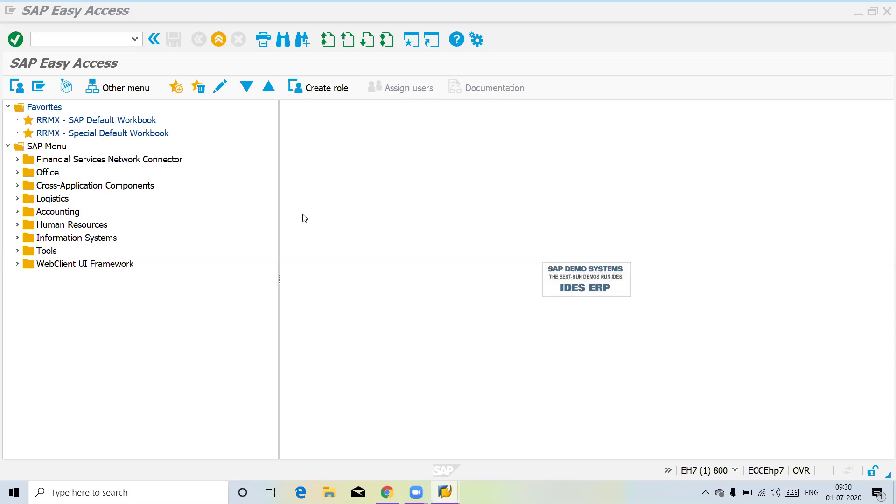
# Switch to SAP Easy Access and run transaction /nva01 to start creating a sales order.
pyautogui.click(73, 38)
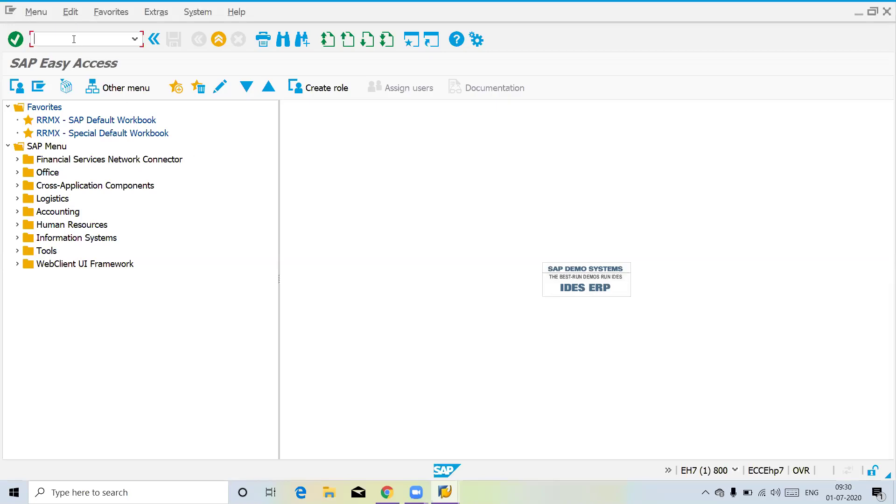
pyautogui.write('/nva01')
pyautogui.press('Return')
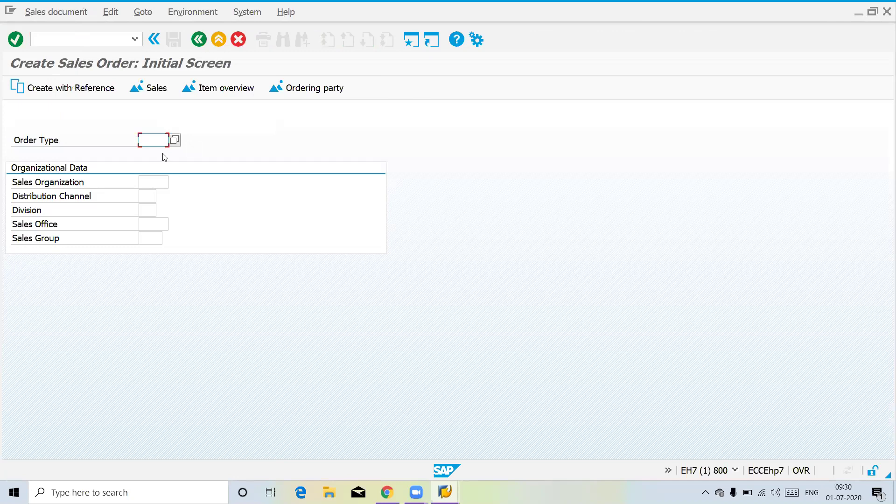
# Start a sales order with order type ZOR1, sales organization 1CHM, distribution channel GR and division XG.
pyautogui.write('ZOR1')
pyautogui.press('Tab')
pyautogui.write('1CHm')
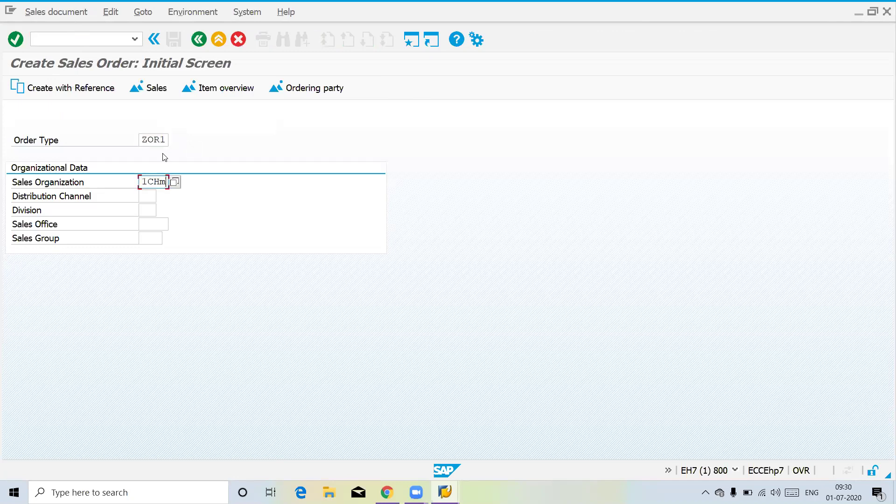
pyautogui.press('Tab')
pyautogui.write('GR')
pyautogui.press('Tab')
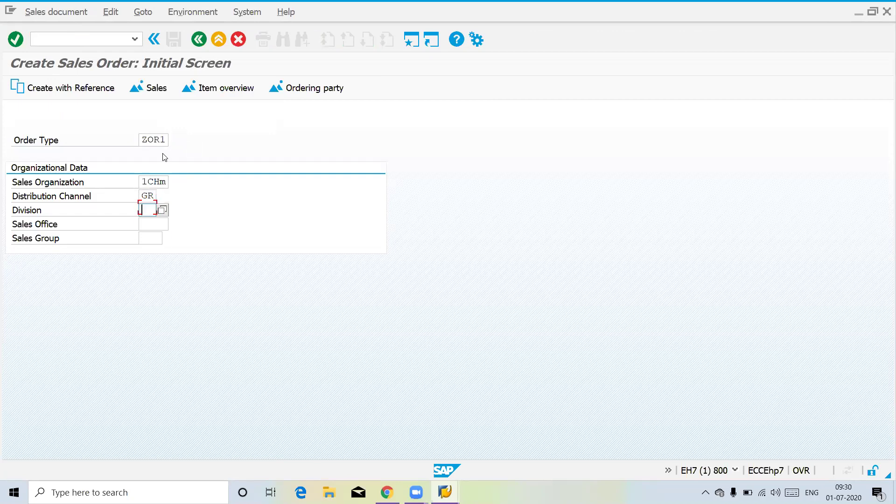
pyautogui.write('XG')
pyautogui.press('Return')
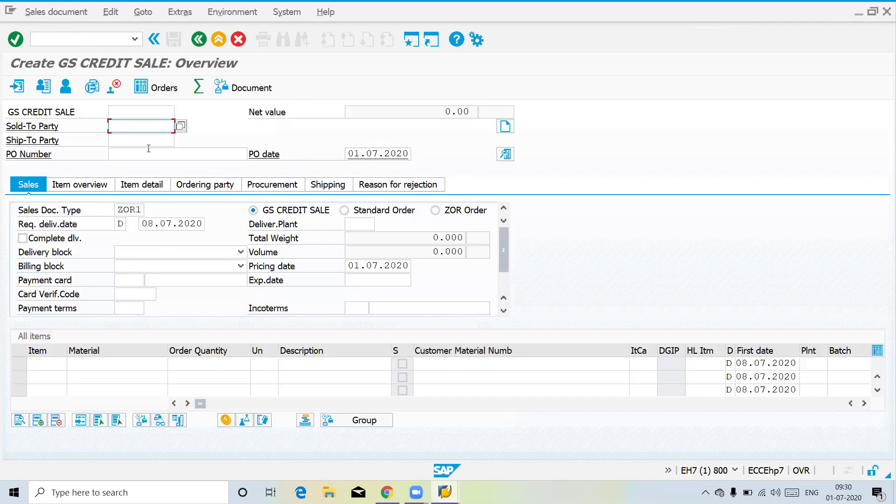
# Set LEVI AND CO LTD. as the order's sold-to party and accept the same company as ship-to party.
pyautogui.press('Down')
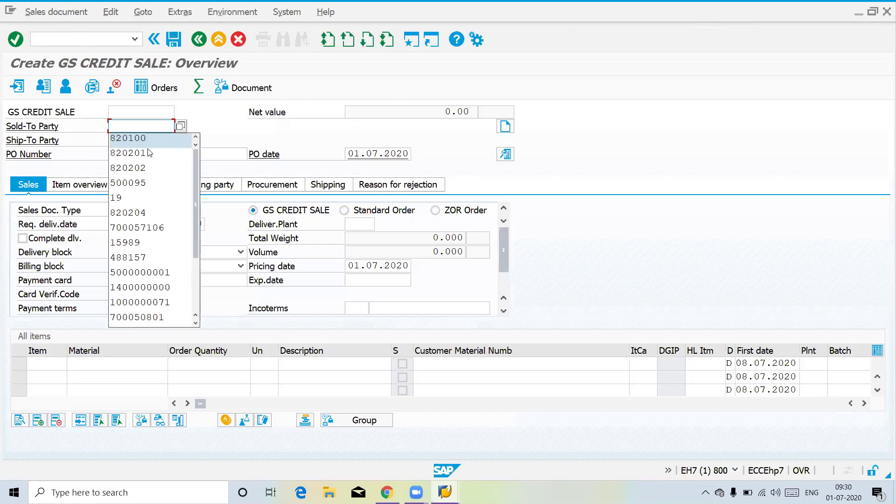
pyautogui.press('Return')
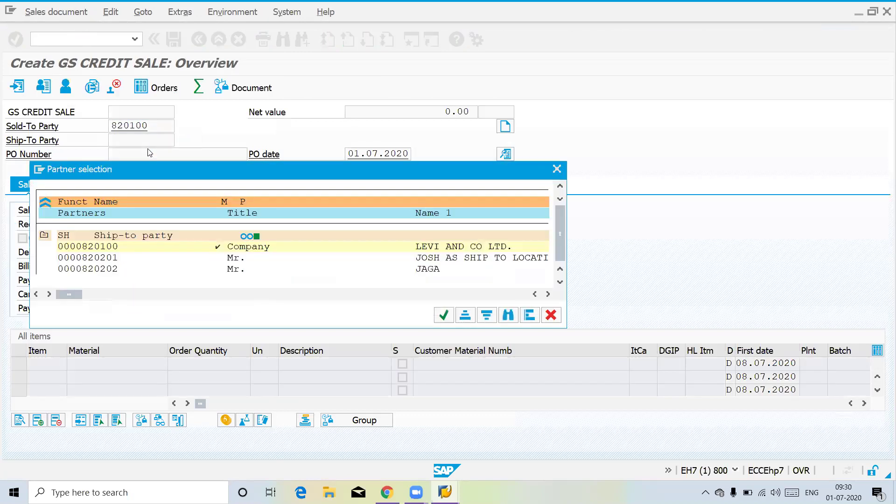
pyautogui.press('Return')
# Add material 200 with an order quantity of 1 as the first item.
pyautogui.press('Down')
pyautogui.press('Down')
pyautogui.press('Return')
pyautogui.press('Tab')
pyautogui.write('1')
pyautogui.press('Return')
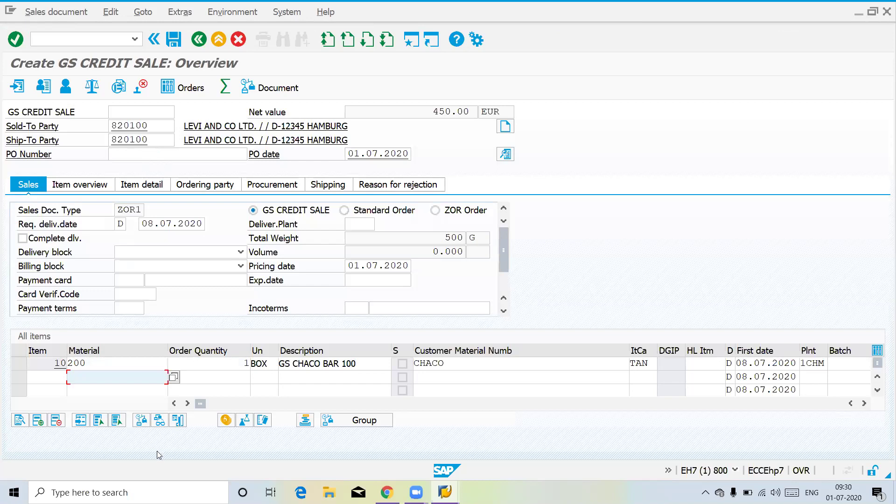
# Examine the order line's fields from the item number and material through to the item category TAN.
pyautogui.click(15, 364)
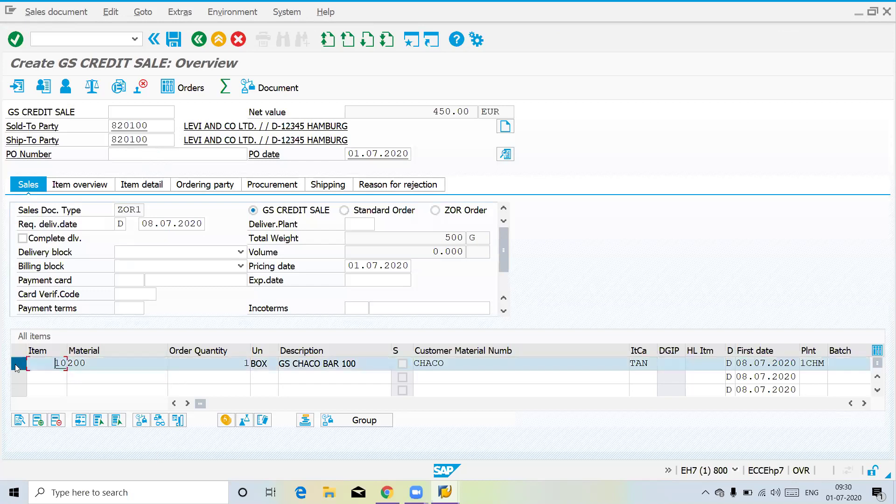
pyautogui.click(15, 364)
pyautogui.click(117, 368)
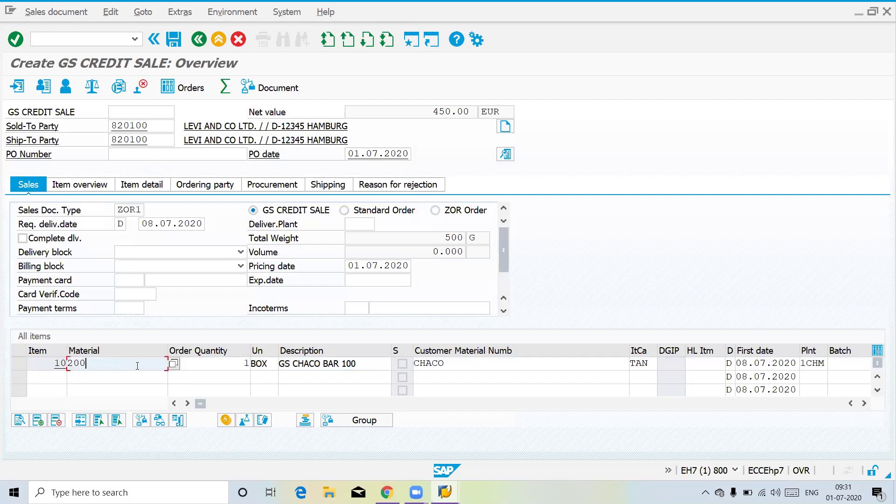
pyautogui.click(206, 366)
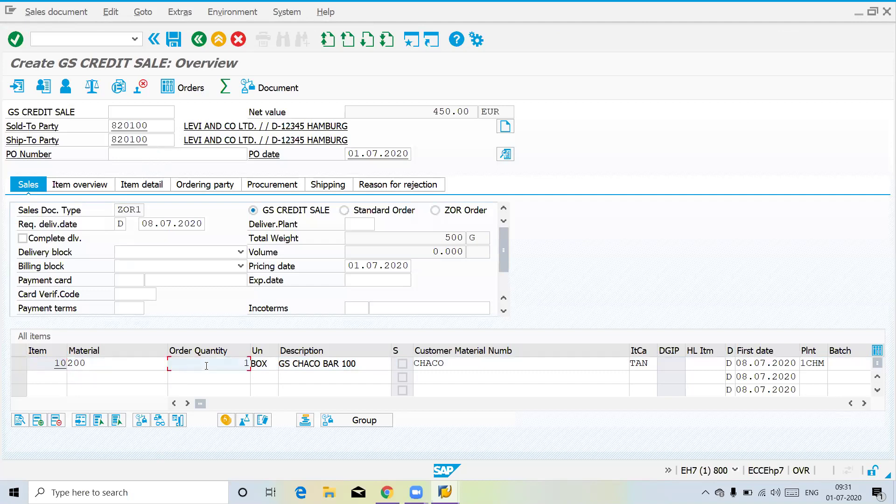
pyautogui.click(274, 363)
pyautogui.click(318, 363)
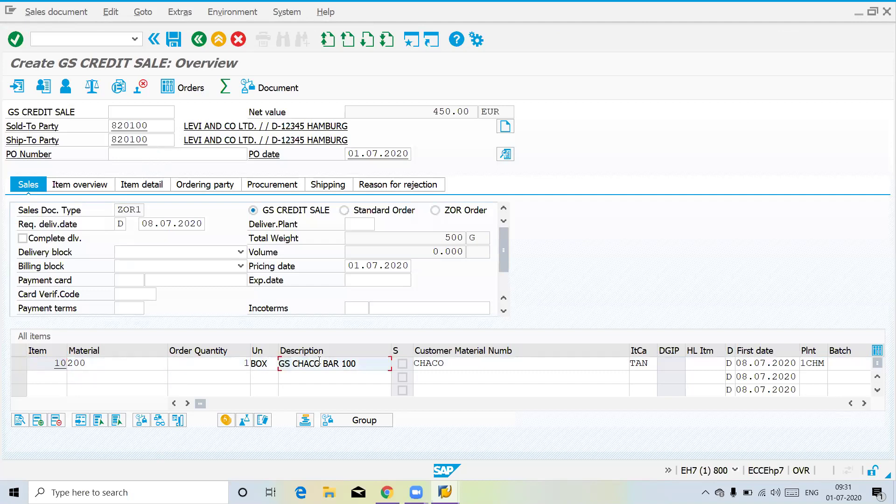
pyautogui.click(443, 363)
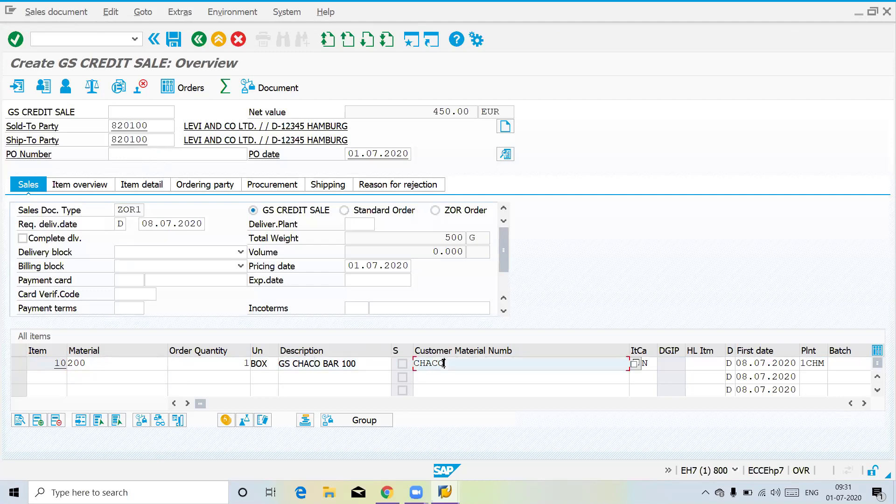
pyautogui.click(653, 363)
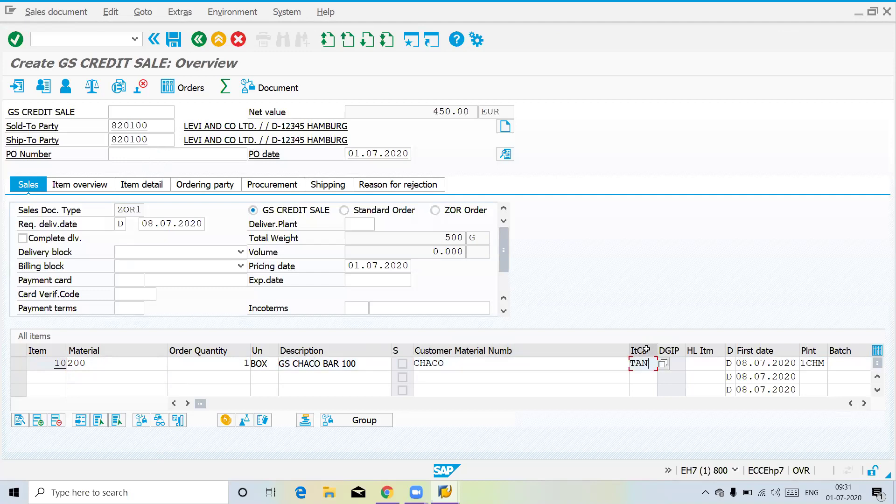
# Review the item categories allowed for the line, from Standard Item to Indiv.Purchase Order, and keep TAN.
pyautogui.click(663, 364)
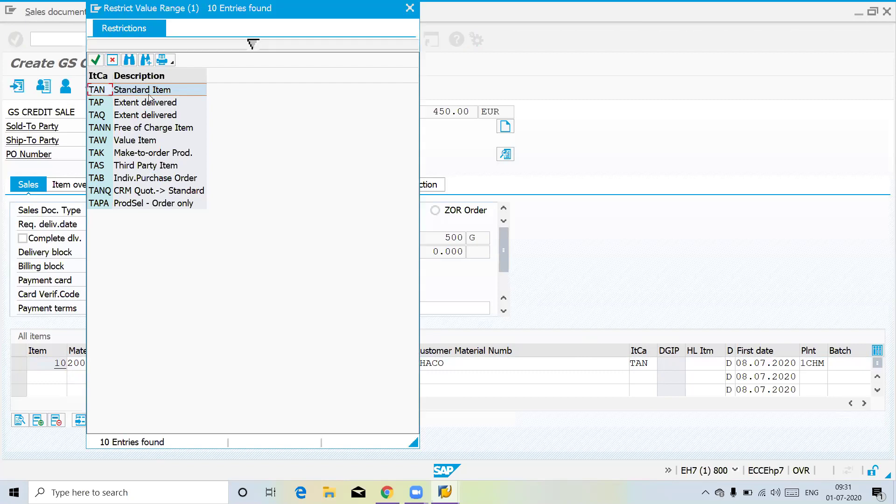
pyautogui.click(149, 95)
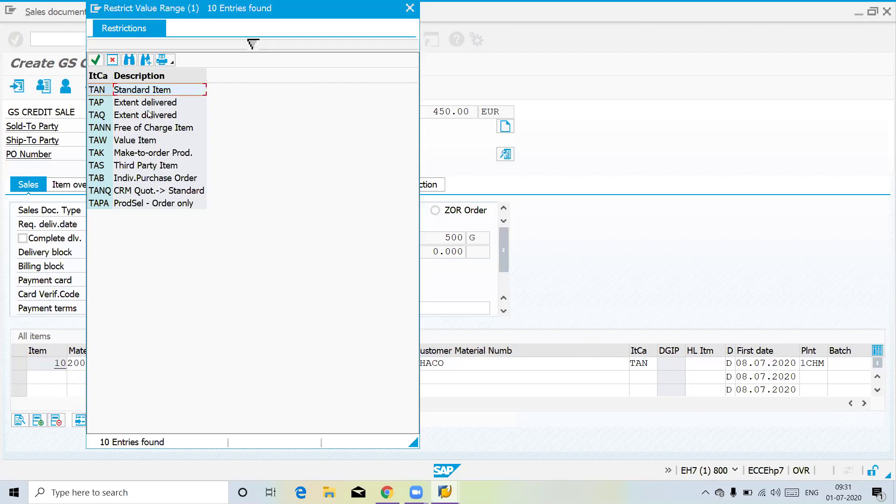
pyautogui.click(148, 131)
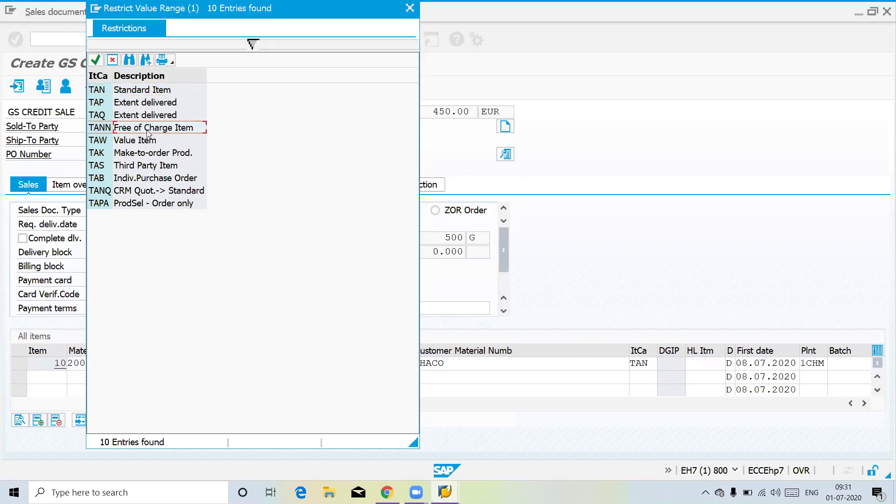
pyautogui.click(142, 141)
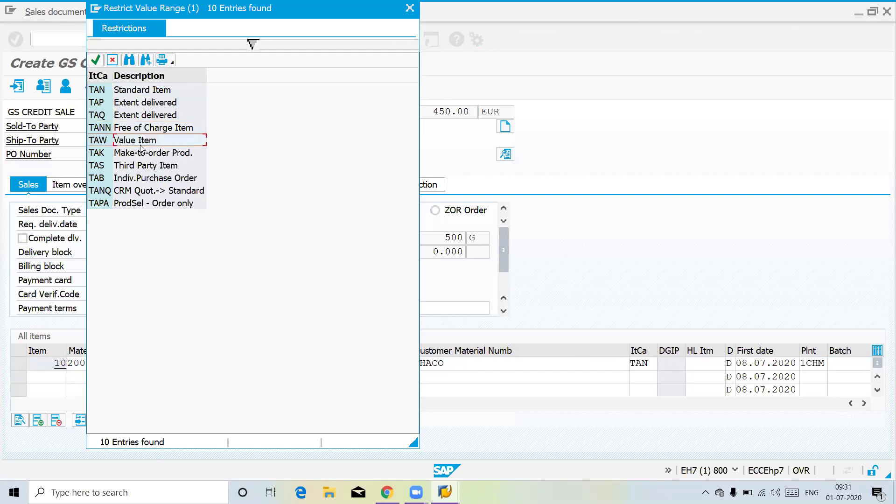
pyautogui.click(131, 157)
pyautogui.click(125, 169)
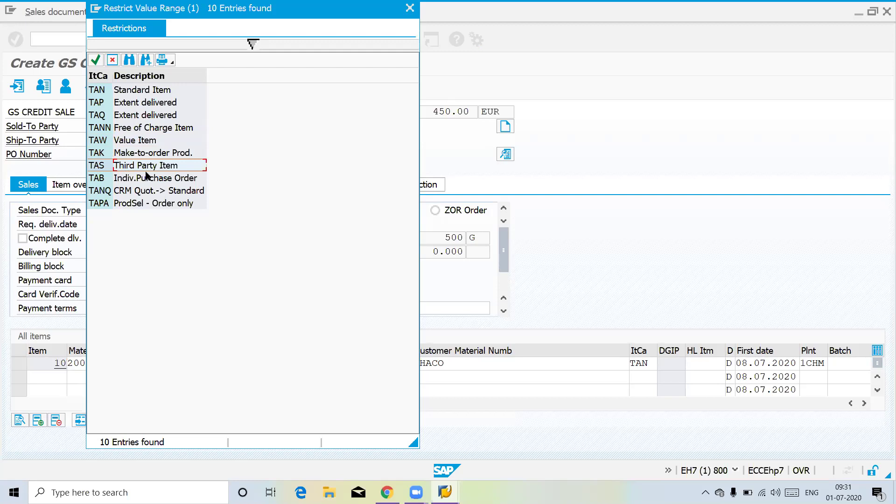
pyautogui.click(131, 181)
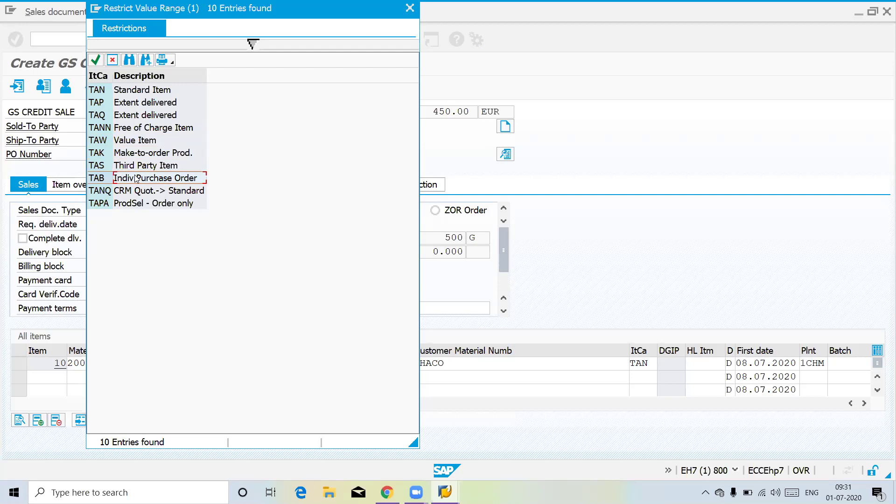
pyautogui.click(149, 93)
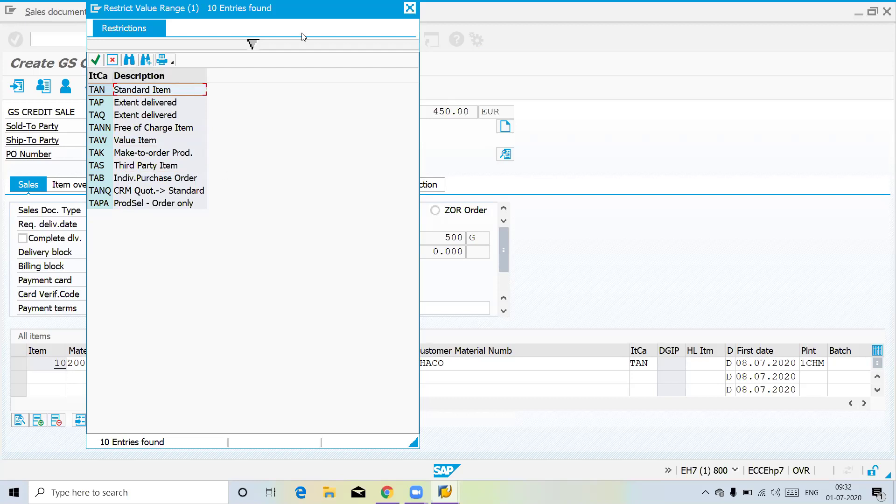
pyautogui.press('Return')
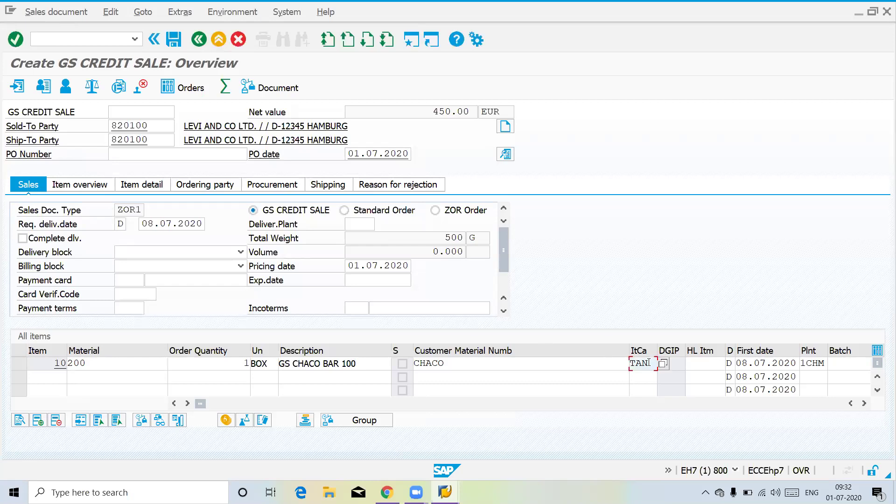
# Leave the order with transaction /nspro and open the SAP Reference IMG.
pyautogui.click(82, 39)
pyautogui.write('/nspro')
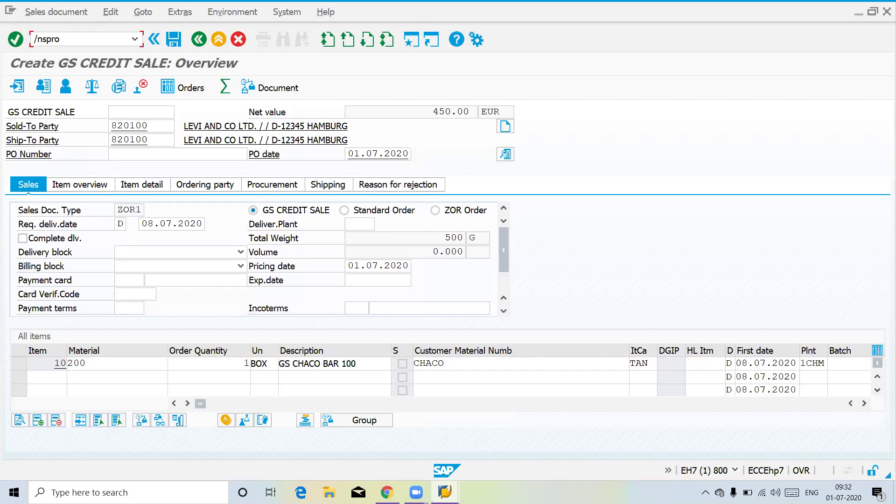
pyautogui.press('Return')
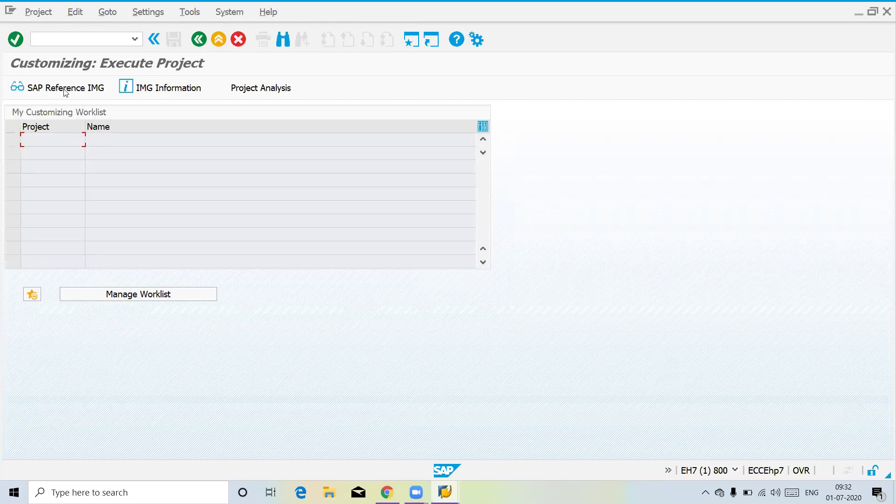
pyautogui.click(66, 93)
# Find the Sales and Distribution node in the implementation guide and expand it.
pyautogui.click(82, 332)
pyautogui.press('Down')
pyautogui.press('Down')
pyautogui.press('Down')
pyautogui.press('Down')
pyautogui.press('Down')
pyautogui.press('Down')
pyautogui.press('Down')
pyautogui.press('Down')
pyautogui.press('Down')
pyautogui.press('Down')
pyautogui.press('Down')
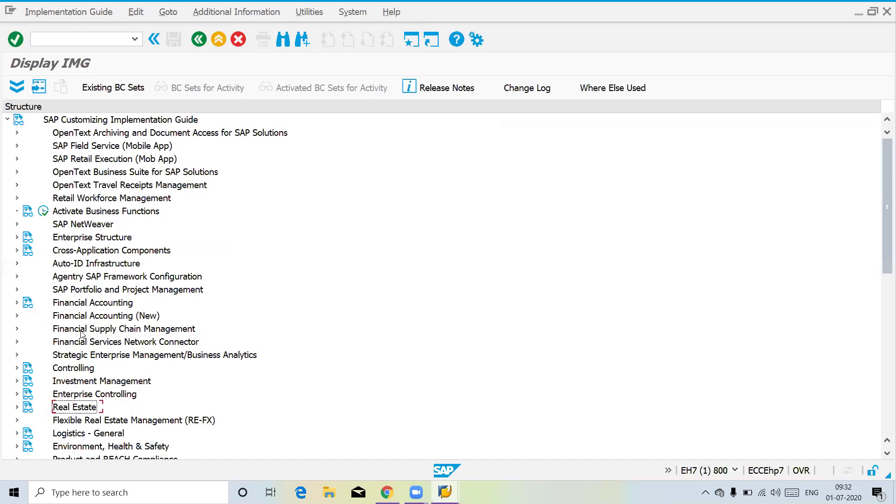
pyautogui.press('Down')
pyautogui.press('Down')
pyautogui.press('Down')
pyautogui.press('Up')
pyautogui.press('Up')
pyautogui.press('Right')
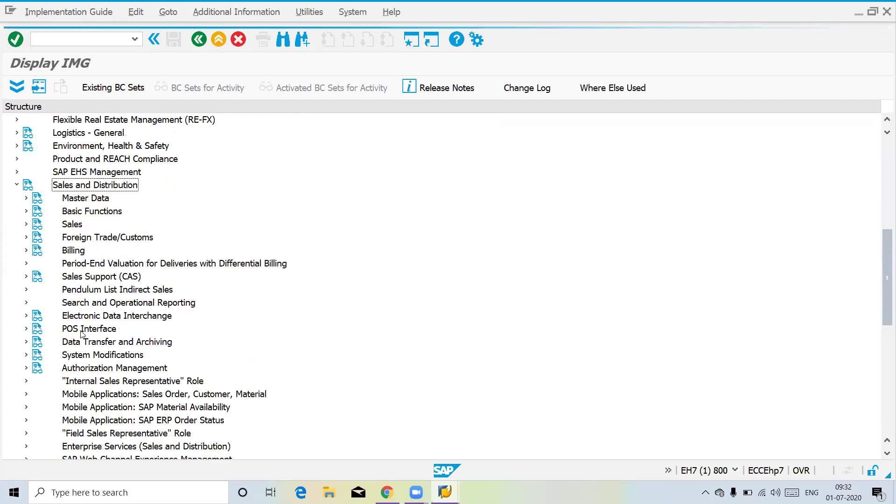
# Expand Sales and its Sales Documents node under Sales and Distribution.
pyautogui.press('Down')
pyautogui.press('Down')
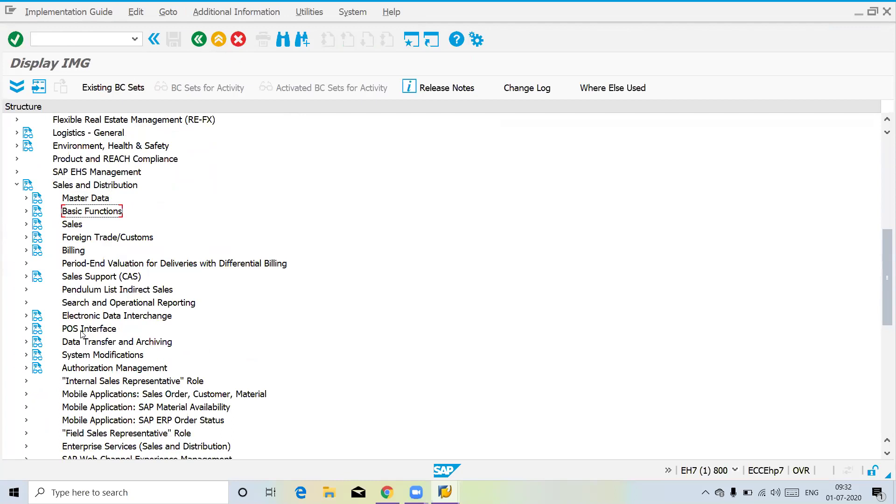
pyautogui.press('Down')
pyautogui.press('Right')
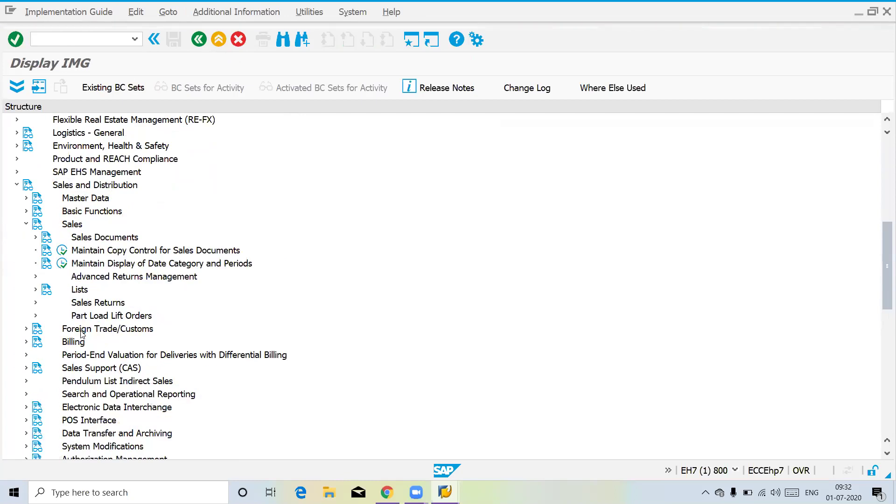
pyautogui.press('Down')
pyautogui.press('Right')
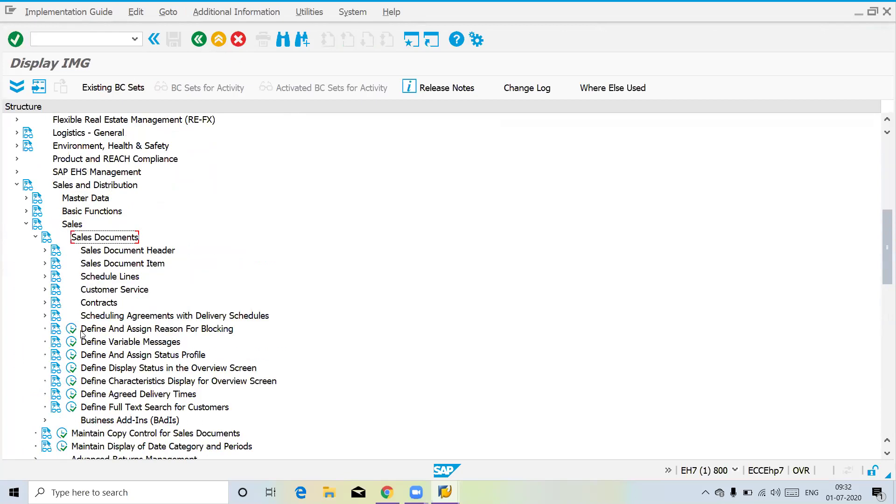
# Expand Sales Document Item and open the Define Item Categories activity.
pyautogui.press('Down')
pyautogui.press('Down')
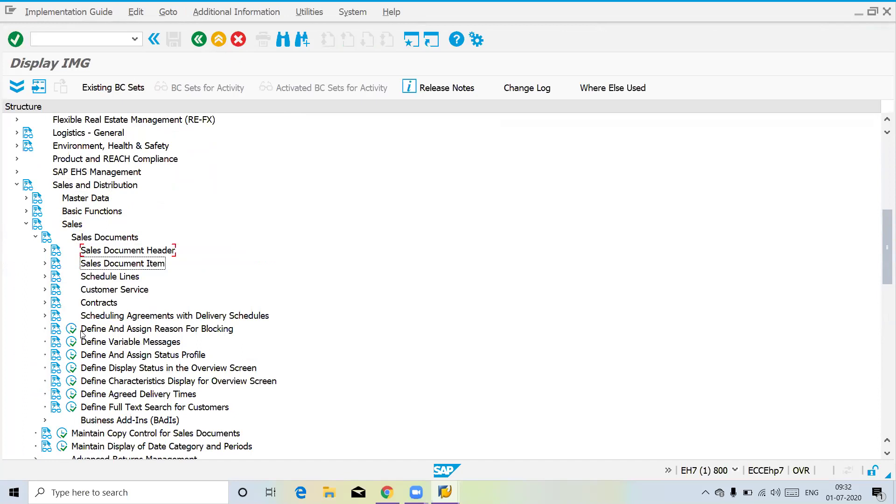
pyautogui.press('Up')
pyautogui.press('Down')
pyautogui.press('Right')
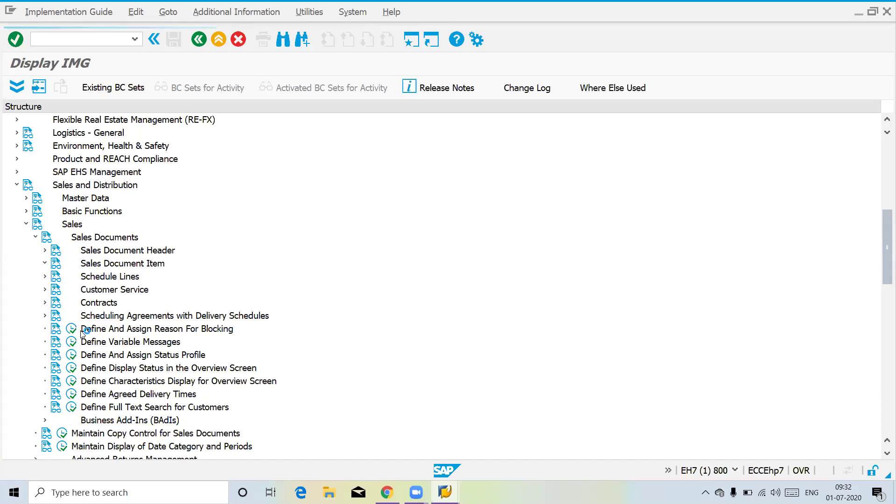
pyautogui.press('Down')
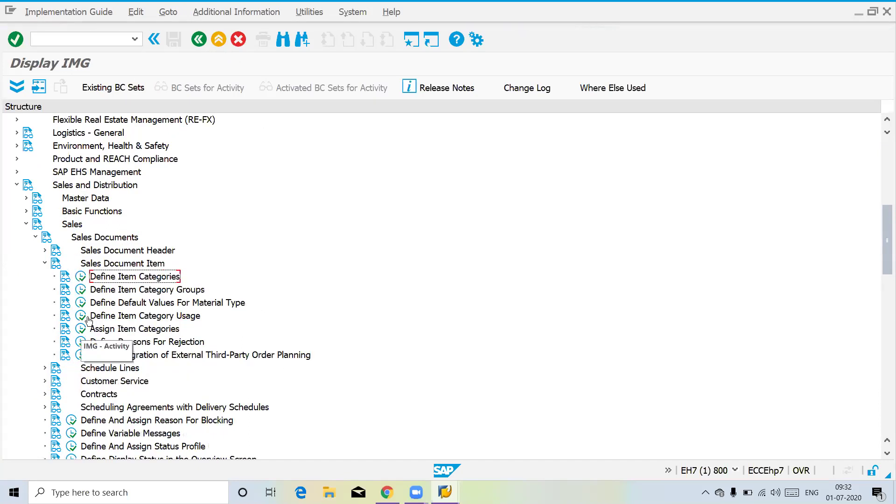
pyautogui.click(81, 278)
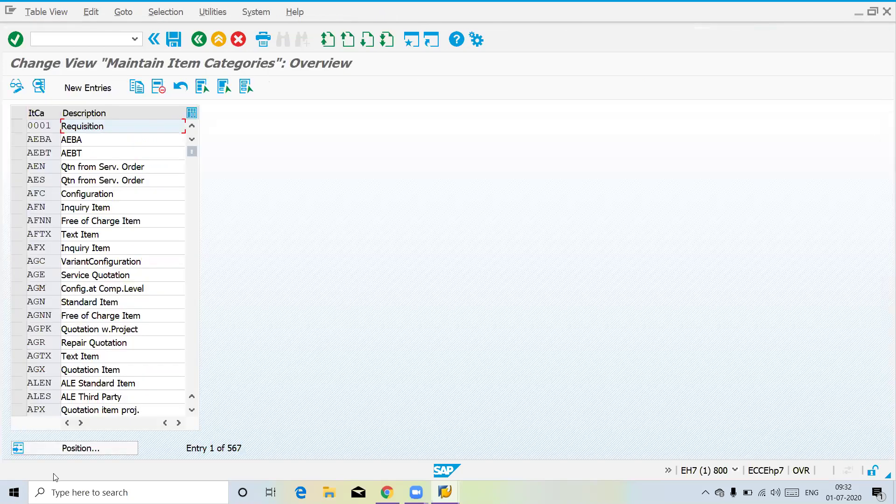
pyautogui.click(111, 444)
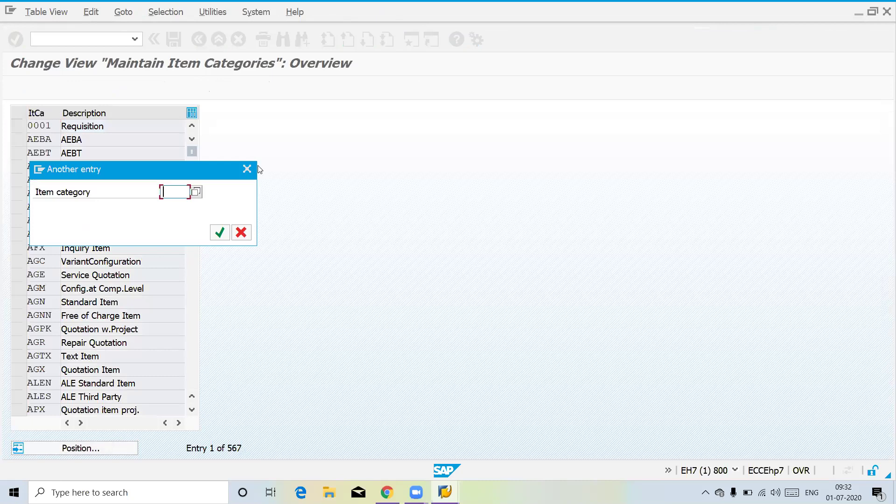
pyautogui.click(246, 170)
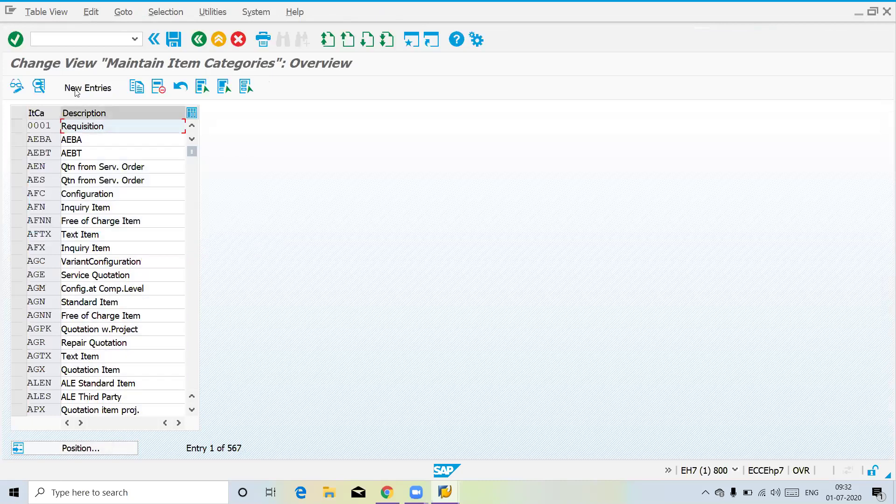
# Run transaction /ova21 to start creating a quotation in a new session.
pyautogui.click(68, 38)
pyautogui.write('/ova')
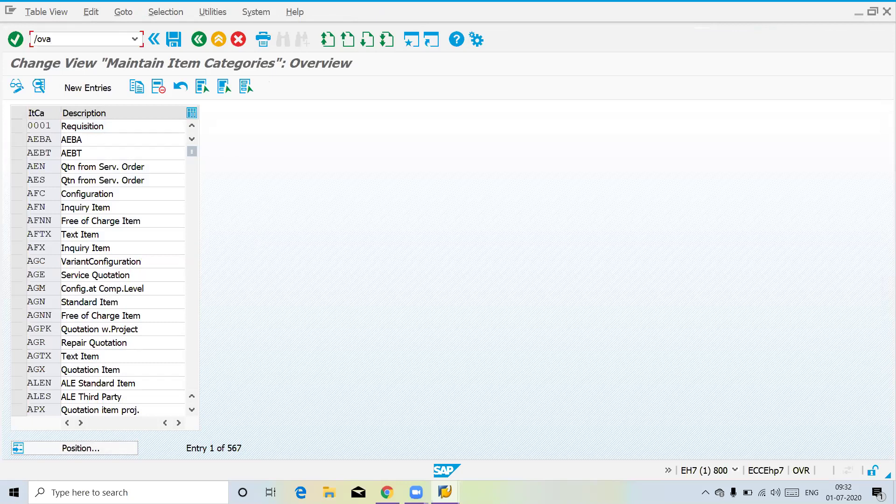
pyautogui.write('21')
pyautogui.press('Return')
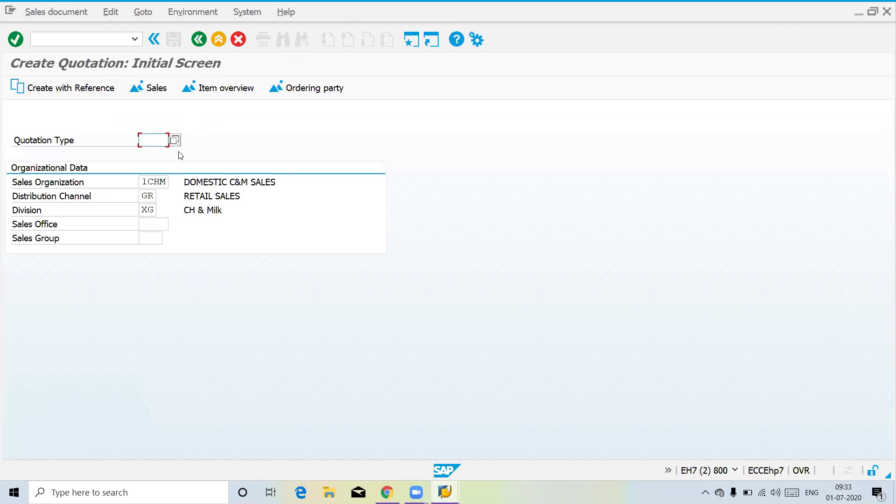
# Set the quotation type to qt and continue to the quotation overview with the proposed sales area.
pyautogui.press('BackSpace')
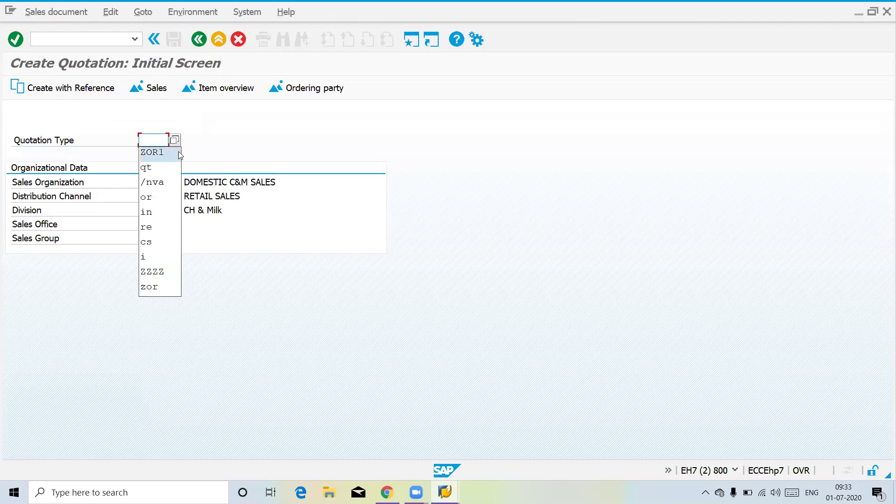
pyautogui.click(179, 151)
pyautogui.press('BackSpace')
pyautogui.press('BackSpace')
pyautogui.press('BackSpace')
pyautogui.press('BackSpace')
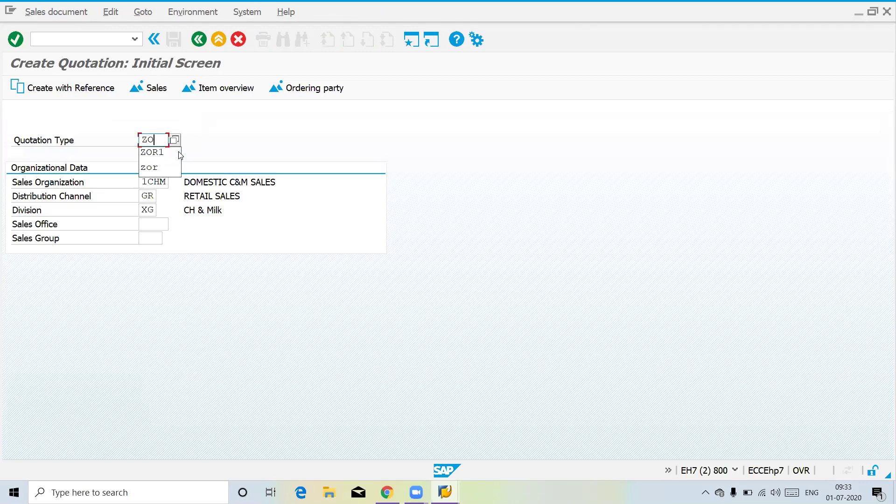
pyautogui.write('qt')
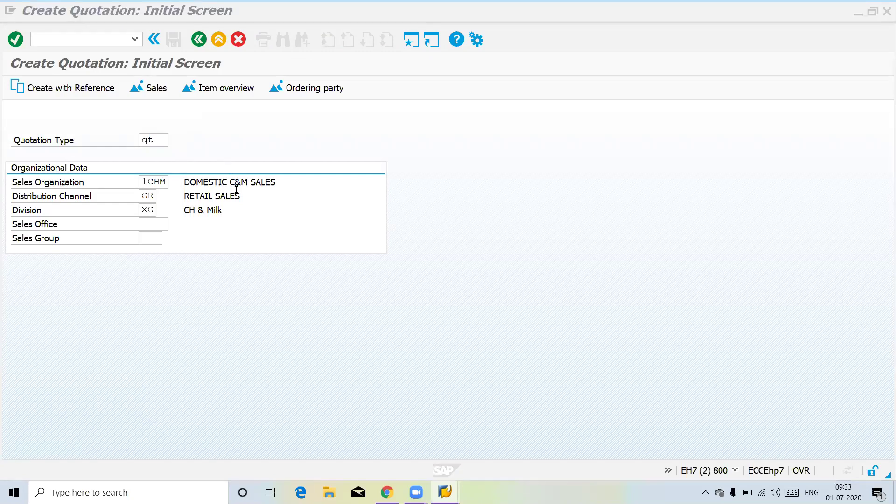
pyautogui.click(160, 142)
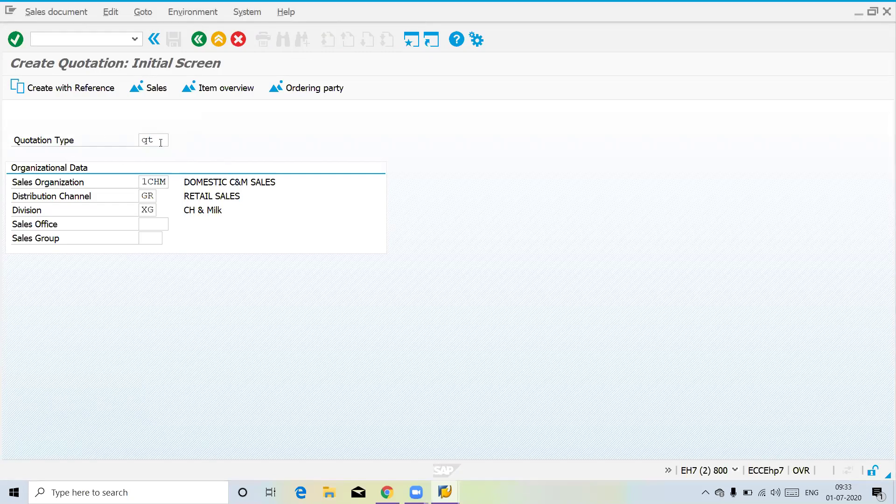
pyautogui.press('Return')
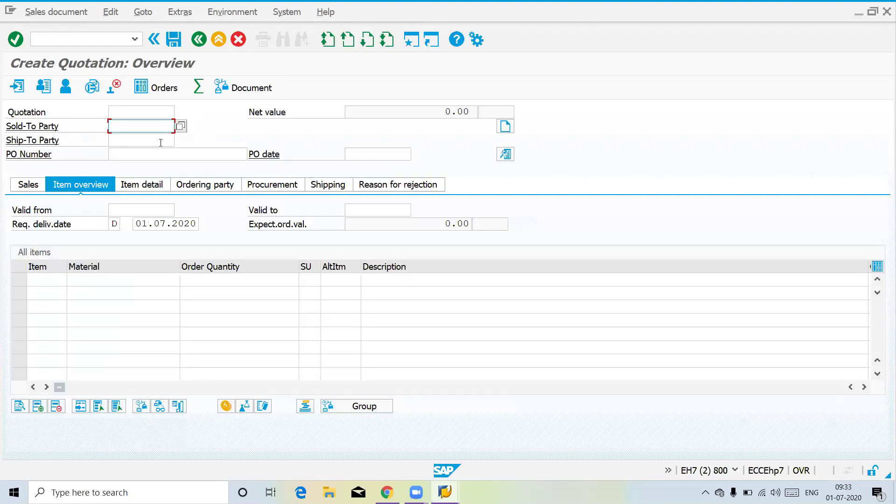
# Enter the customer number as the quotation's sold-to party and accept the preselected ship-to party.
pyautogui.click(162, 147)
pyautogui.press('Return')
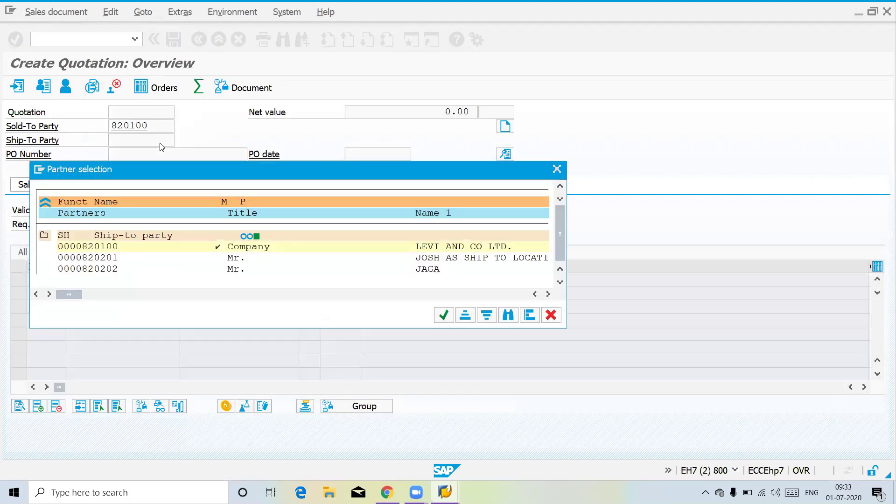
pyautogui.press('Return')
# Add a quotation item for material 200 with an order quantity of 1.
pyautogui.press('Down')
pyautogui.press('Return')
pyautogui.press('Tab')
pyautogui.write('1')
pyautogui.press('Return')
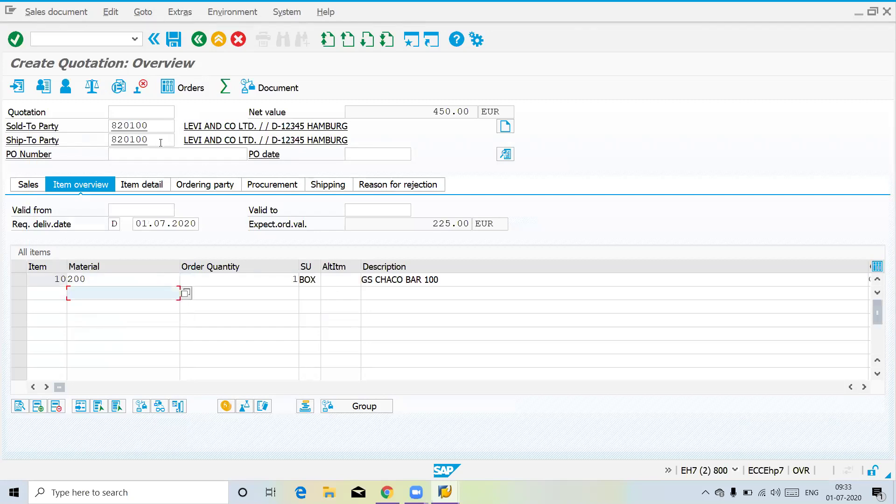
# Display the quotation's sales data and examine the item category of item 10.
pyautogui.click(255, 283)
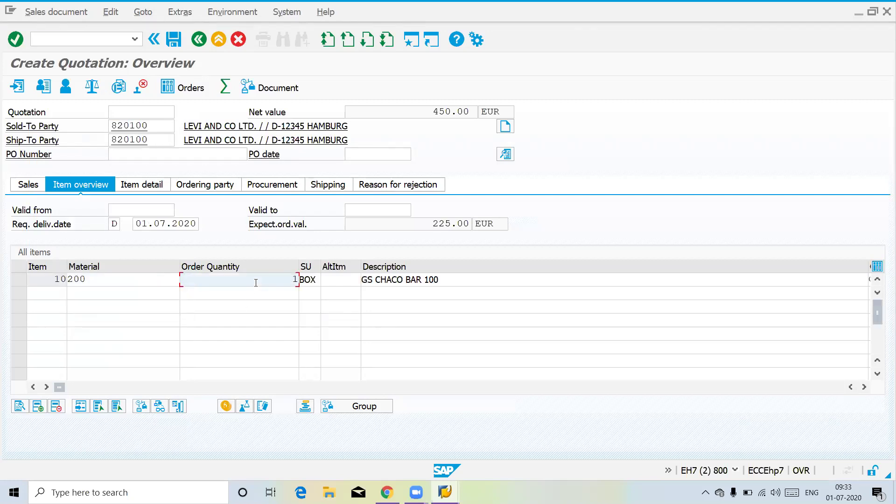
pyautogui.press('Tab')
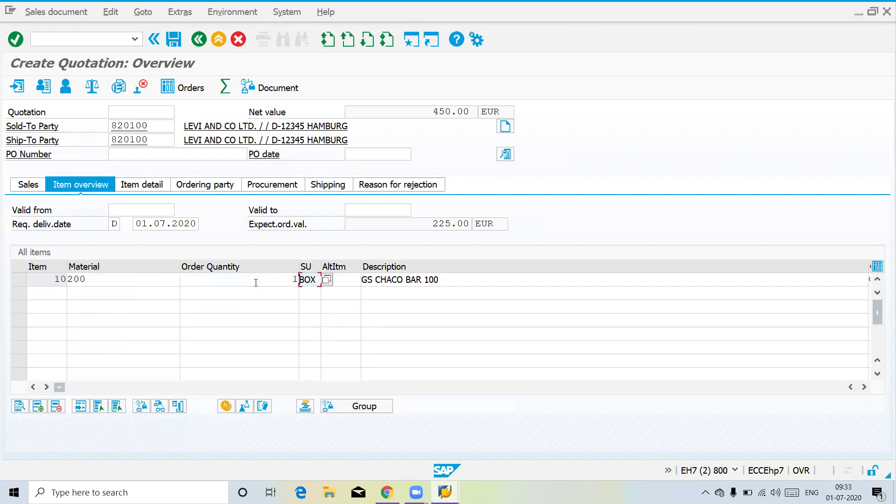
pyautogui.click(29, 185)
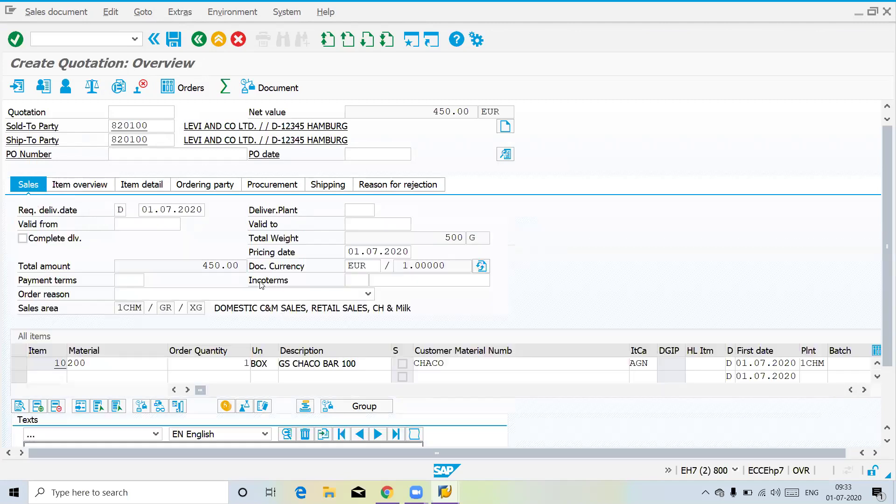
pyautogui.click(640, 365)
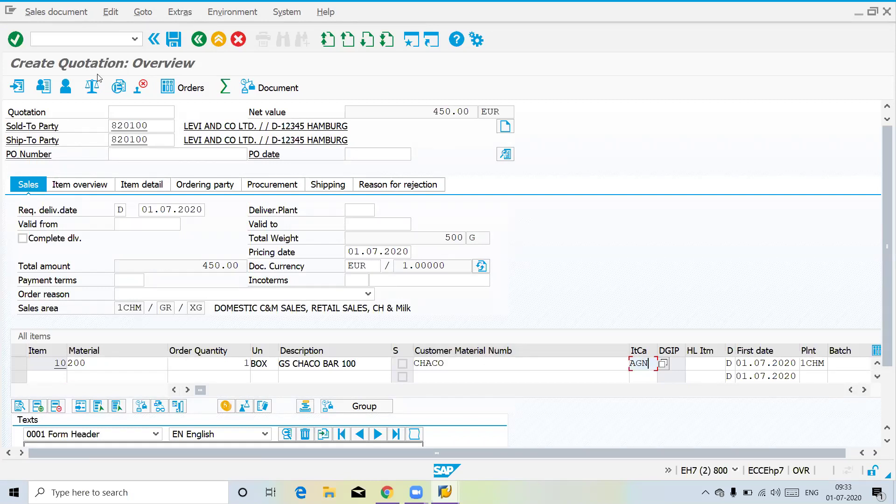
# Leave the quotation, start creating an inquiry and continue to its overview with inquiry type in.
pyautogui.click(81, 42)
pyautogui.write('/nva0')
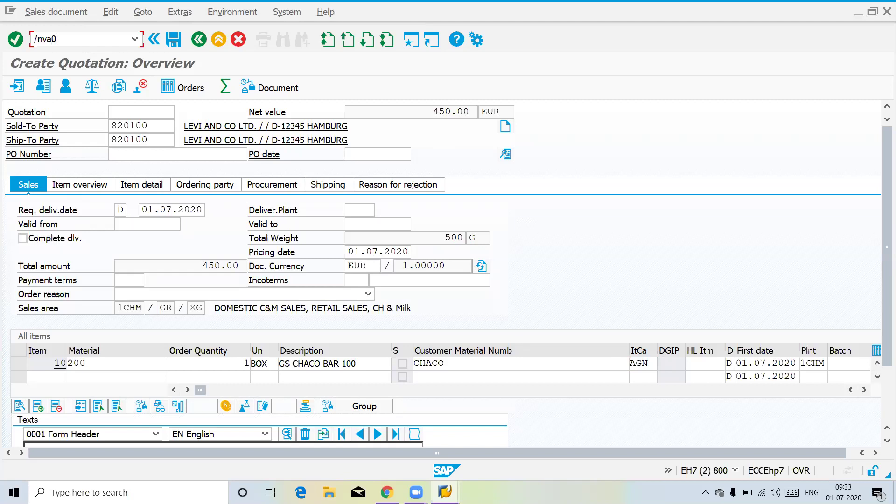
pyautogui.press('BackSpace')
pyautogui.write('2')
pyautogui.press('Return')
pyautogui.press('Down')
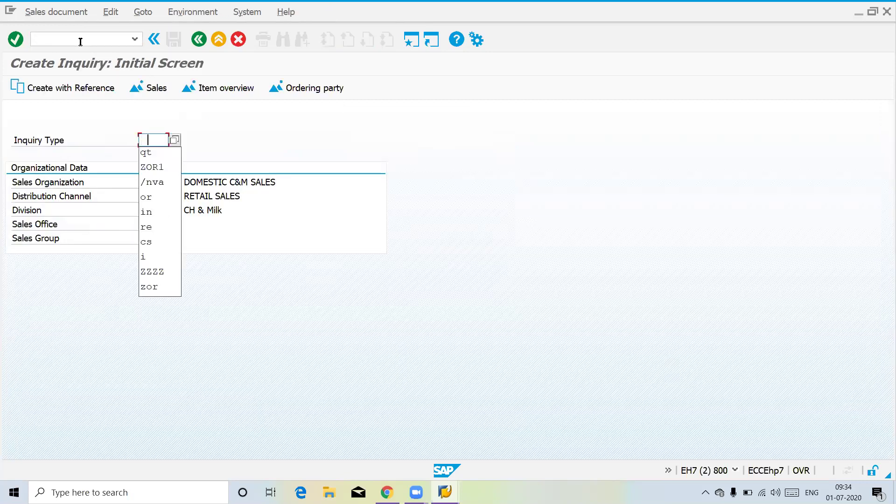
pyautogui.write('in')
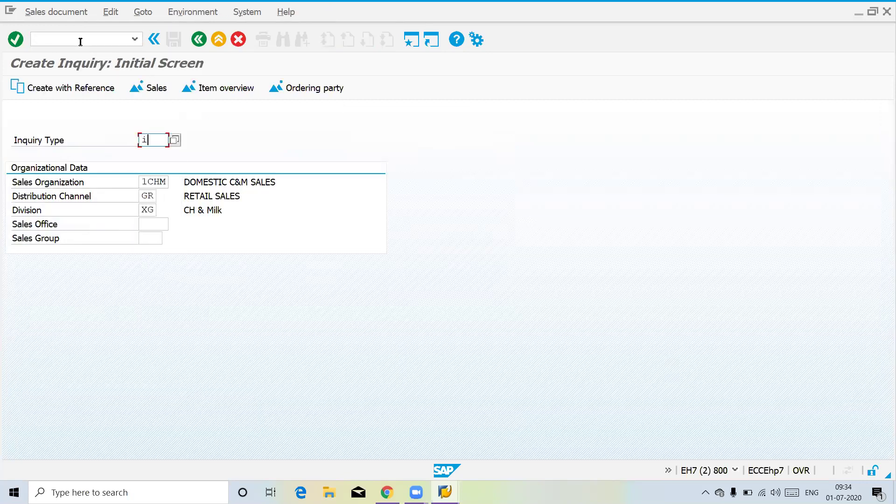
pyautogui.press('Return')
# Enter the customer number as the inquiry's sold-to party and accept the preselected ship-to party.
pyautogui.press('Down')
pyautogui.press('Return')
pyautogui.press('Return')
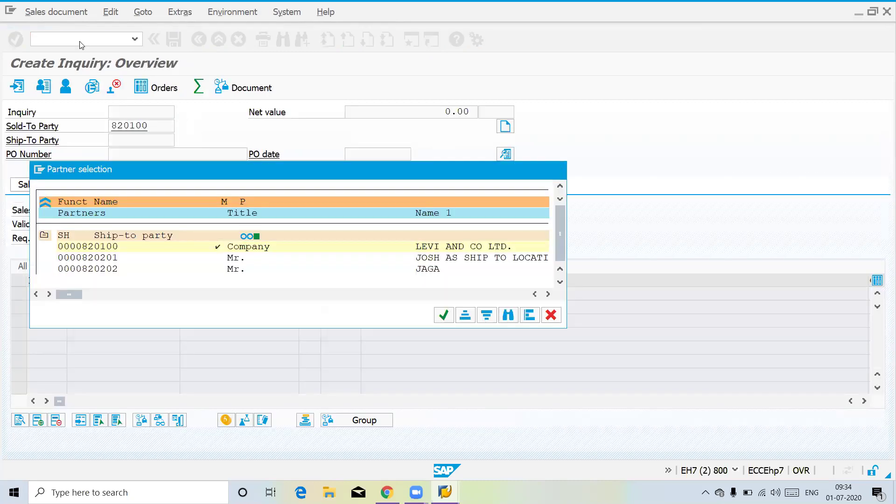
pyautogui.press('Return')
# Add an inquiry item for material 200 with an order quantity of 1.
pyautogui.press('Down')
pyautogui.press('Return')
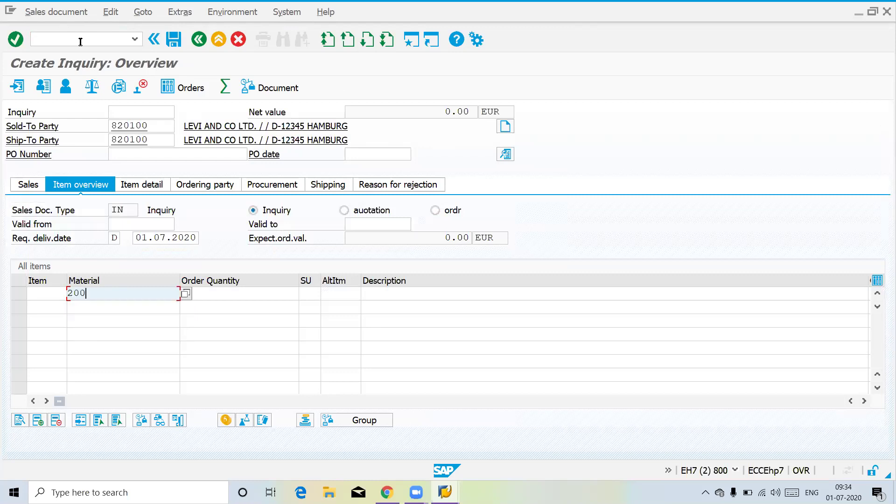
pyautogui.press('Tab')
pyautogui.write('1')
pyautogui.press('Return')
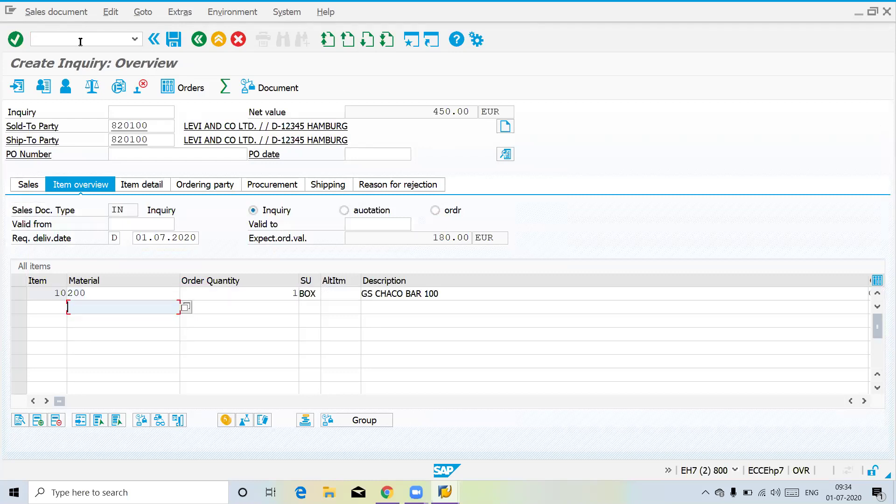
# Display the inquiry's sales data and examine the order quantity, material and description of item 10.
pyautogui.click(28, 186)
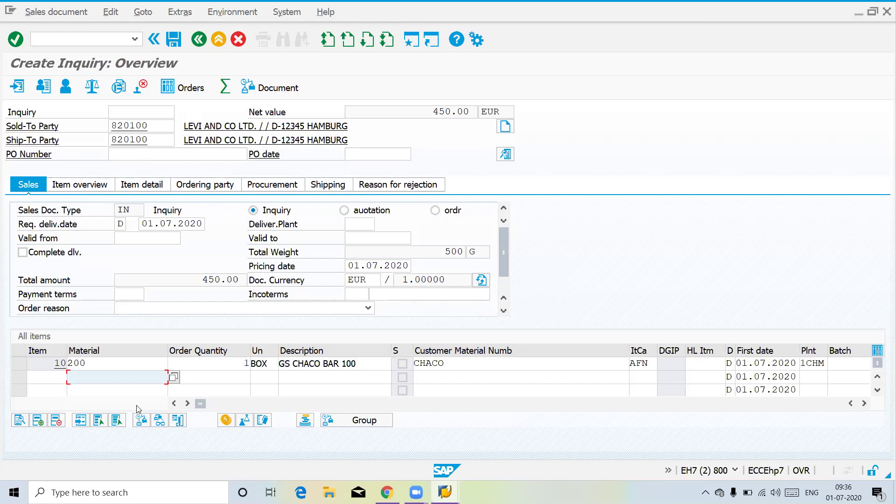
pyautogui.click(225, 364)
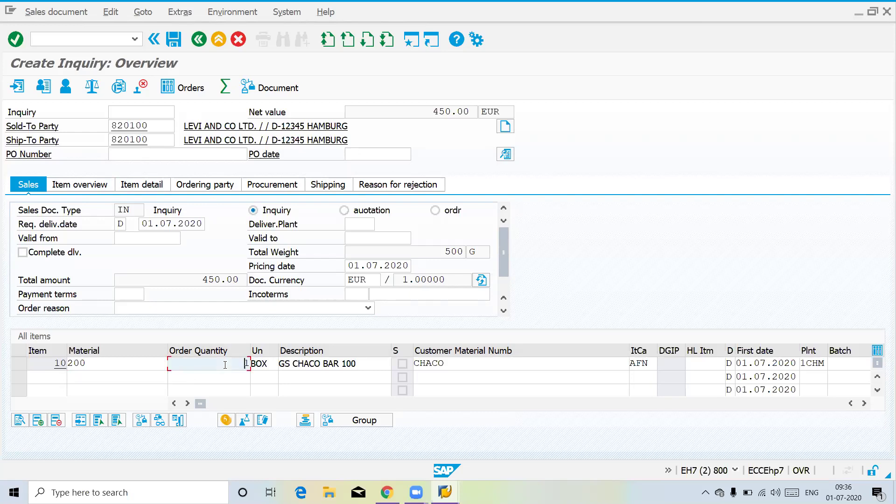
pyautogui.click(111, 363)
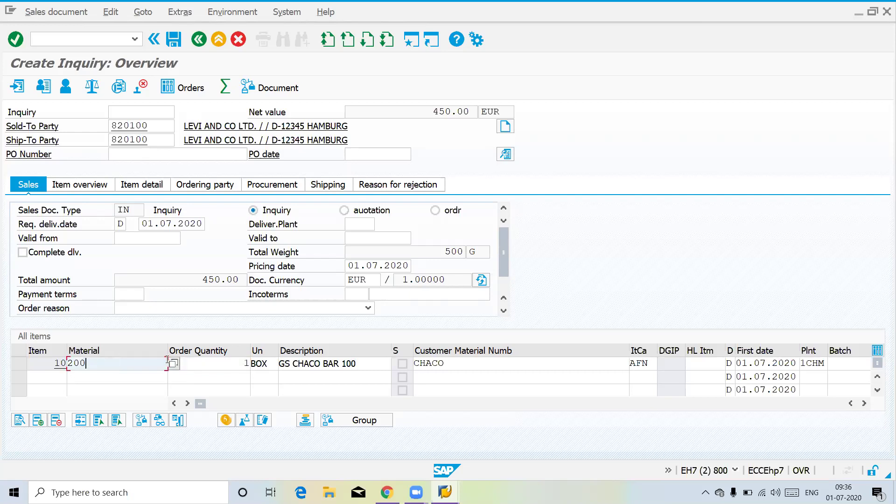
pyautogui.moveTo(360, 366); pyautogui.dragTo(279, 365)
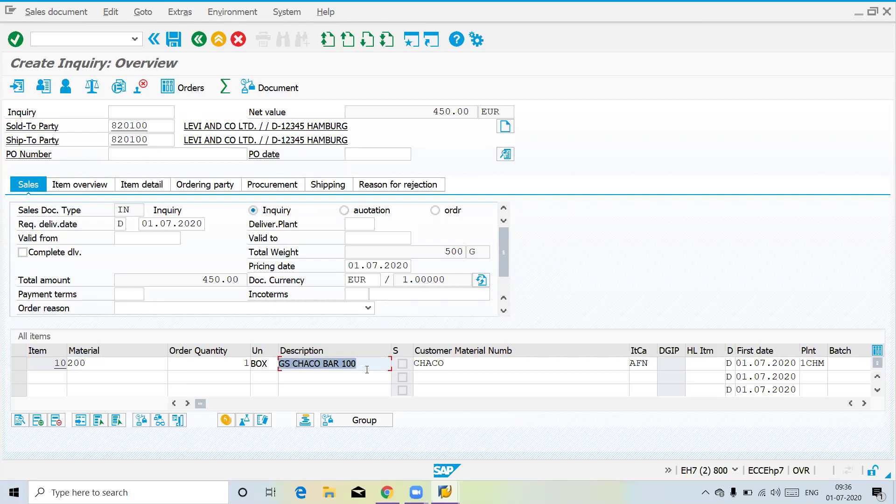
pyautogui.click(107, 368)
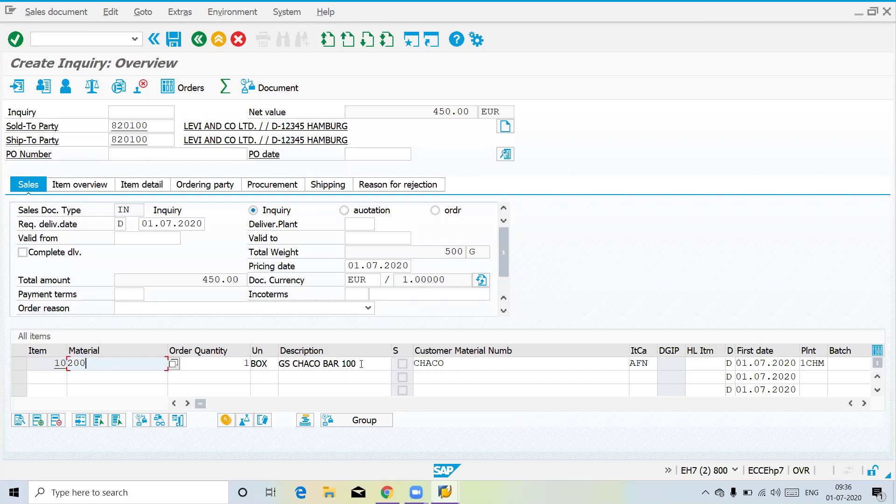
pyautogui.moveTo(363, 363); pyautogui.dragTo(273, 374)
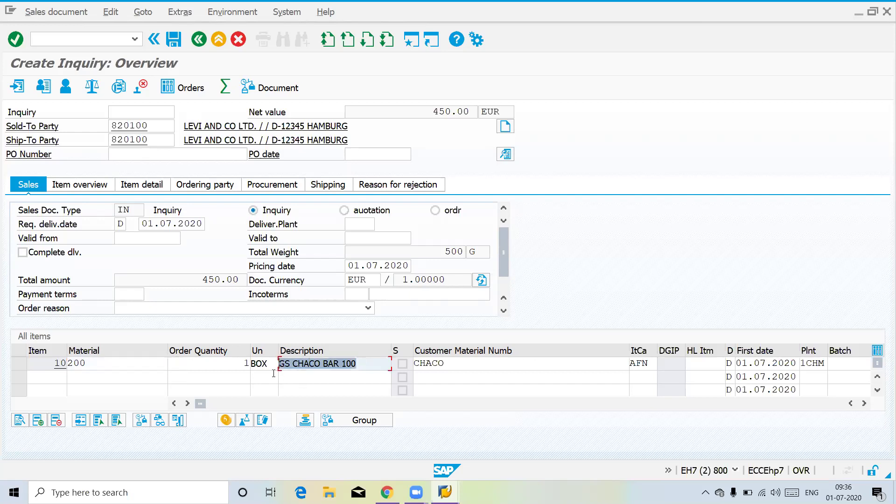
pyautogui.click(369, 363)
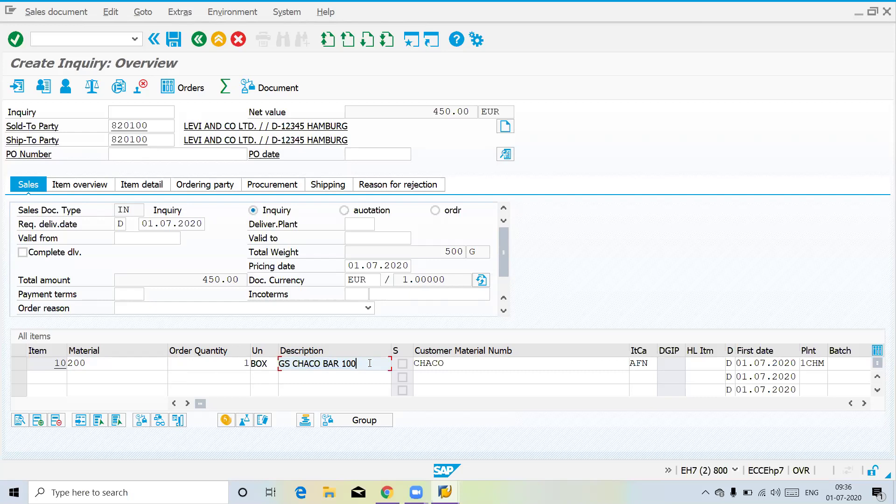
pyautogui.moveTo(370, 363); pyautogui.dragTo(275, 364)
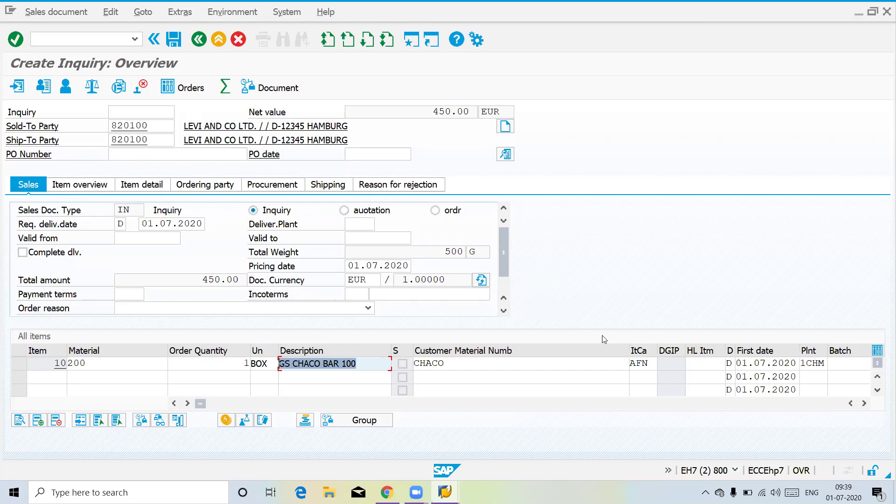
# Examine the inquiry item's category together with its material and order quantity.
pyautogui.moveTo(648, 362); pyautogui.dragTo(629, 363)
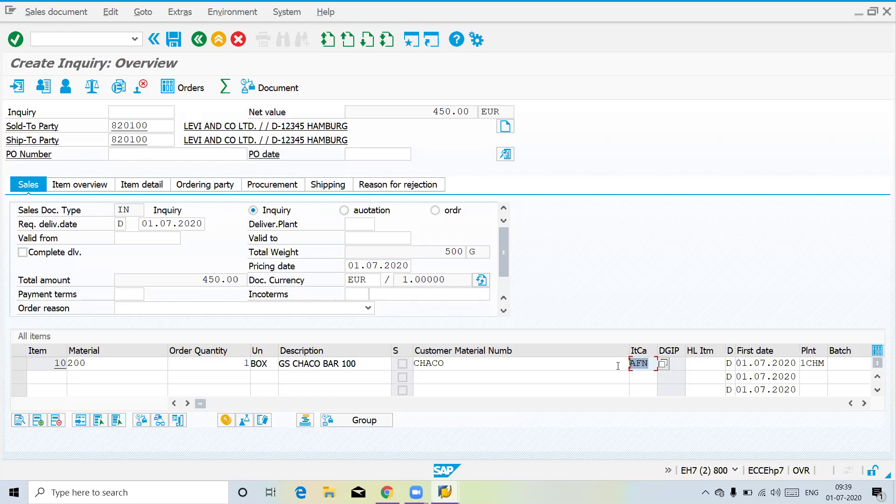
pyautogui.click(91, 365)
pyautogui.click(230, 363)
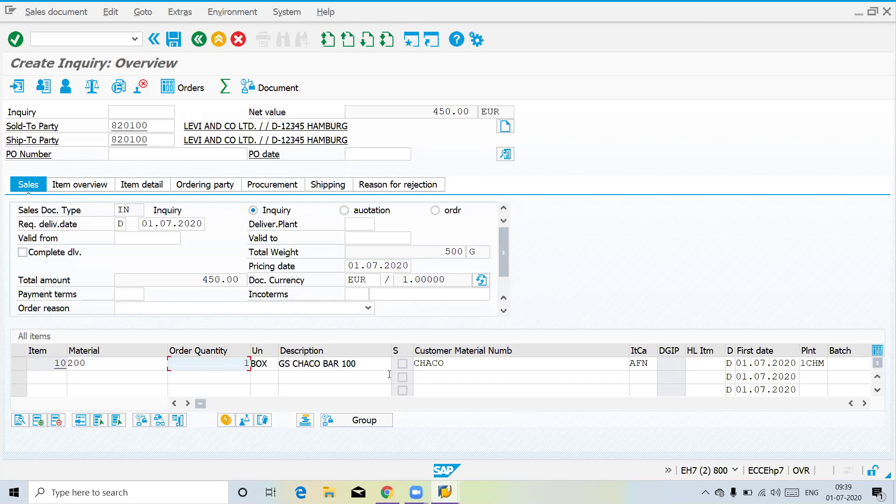
pyautogui.click(648, 364)
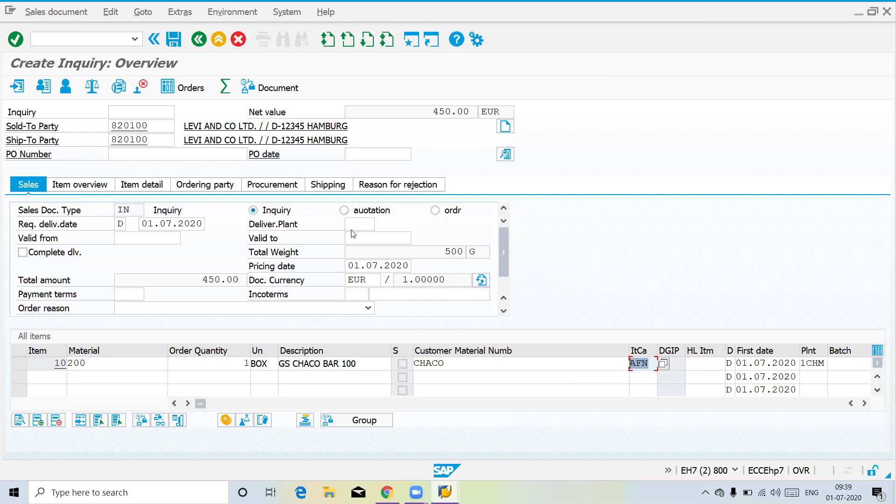
# Switch to the session showing the Maintain Item Categories overview to review the listed item categories.
pyautogui.click(445, 492)
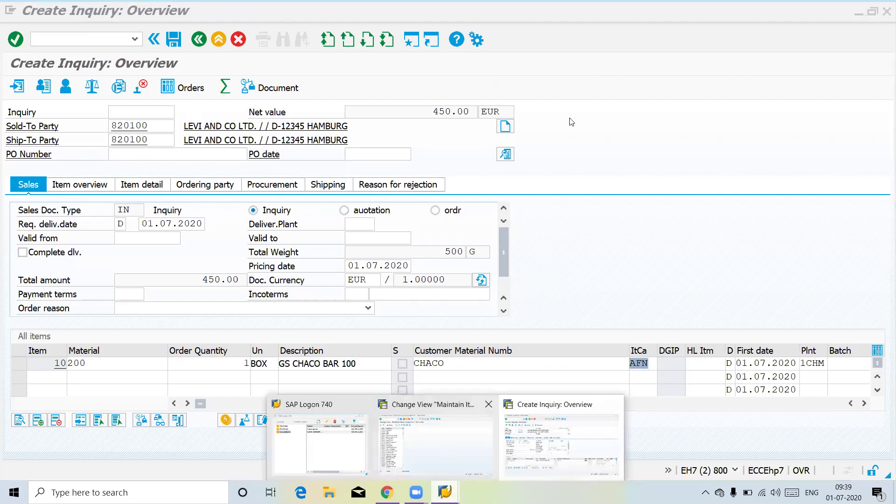
pyautogui.click(444, 445)
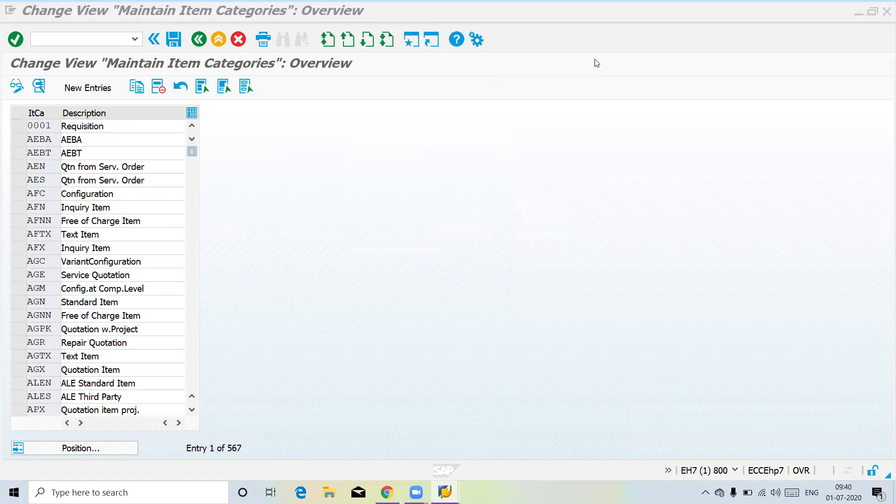
pyautogui.click(68, 462)
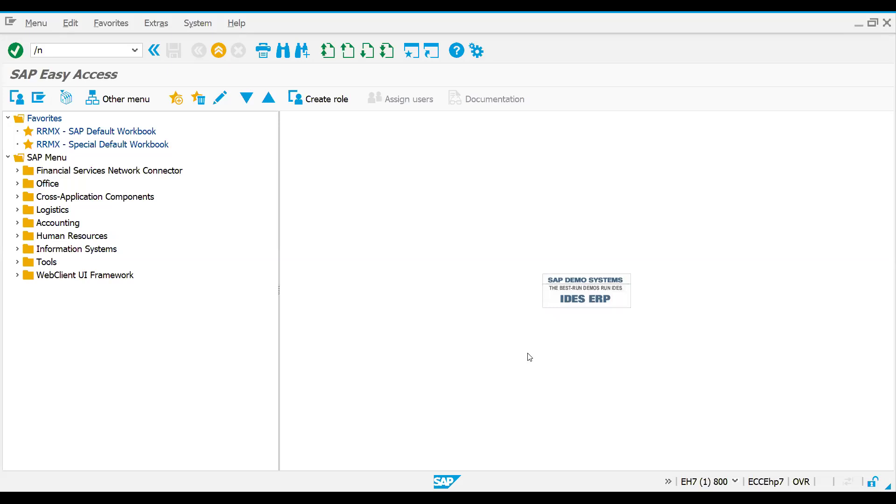
# Run transaction /nspro from SAP Easy Access and open the SAP Reference IMG.
pyautogui.click(111, 51)
pyautogui.write('/nspro')
pyautogui.press('Return')
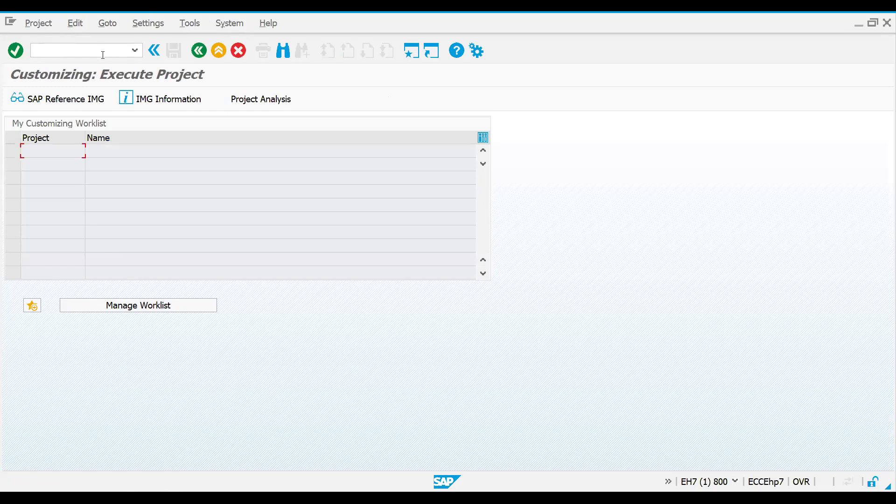
pyautogui.click(66, 99)
# Locate Sales and Distribution in the customizing implementation guide and expand it.
pyautogui.click(95, 341)
pyautogui.press('Down')
pyautogui.press('Down')
pyautogui.press('Down')
pyautogui.press('Down')
pyautogui.press('Down')
pyautogui.press('Down')
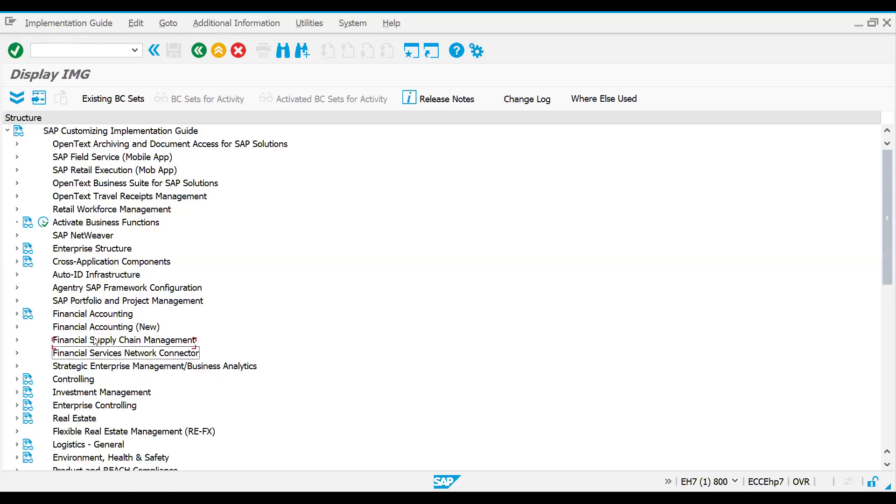
pyautogui.press('Down')
pyautogui.press('Down')
pyautogui.press('Down')
pyautogui.press('Down')
pyautogui.press('Down')
pyautogui.press('Down')
pyautogui.press('Down')
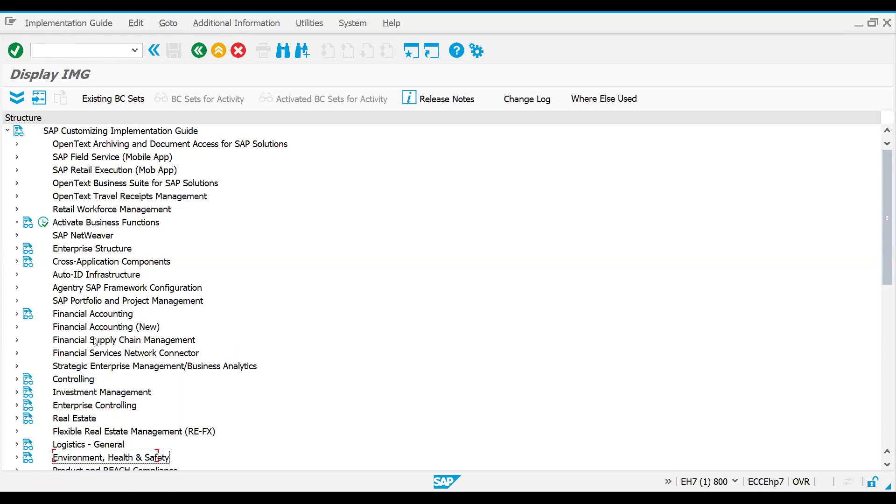
pyautogui.press('Up')
pyautogui.press('Right')
# Expand Sales and the Sales Documents node beneath it in the Sales and Distribution structure.
pyautogui.press('Down')
pyautogui.press('Down')
pyautogui.press('Down')
pyautogui.press('Right')
pyautogui.press('Down')
pyautogui.press('Down')
pyautogui.press('Up')
pyautogui.press('Right')
# Expand Sales Document Item under Sales Documents and open the Define Item Categories activity.
pyautogui.press('Down')
pyautogui.press('Down')
pyautogui.press('Up')
pyautogui.press('Down')
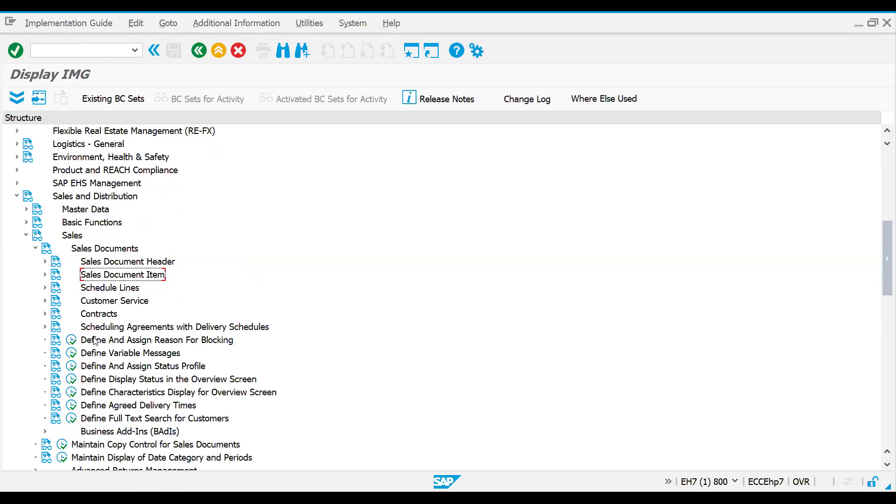
pyautogui.press('Right')
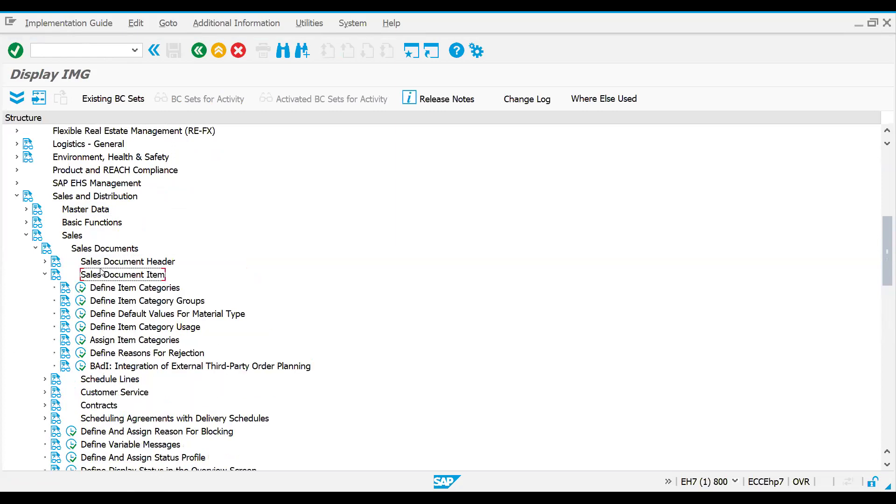
pyautogui.click(80, 288)
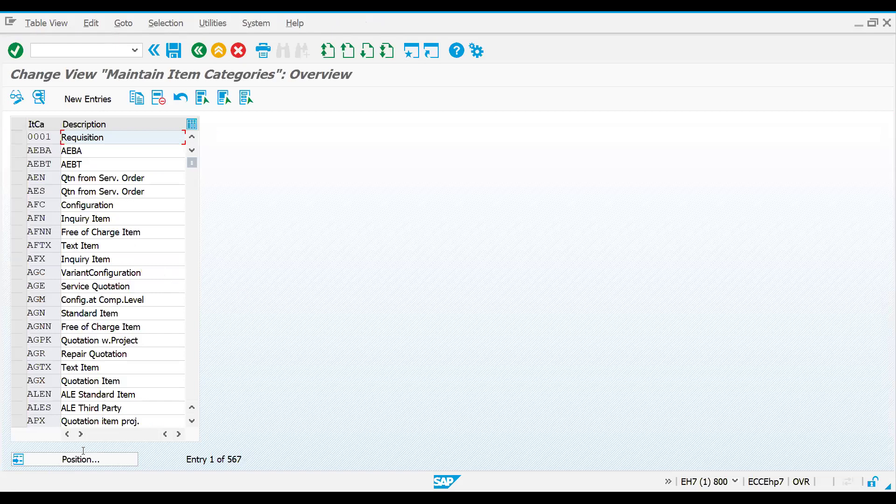
# Position the item category list at TAN and open the details of that standard item.
pyautogui.click(89, 459)
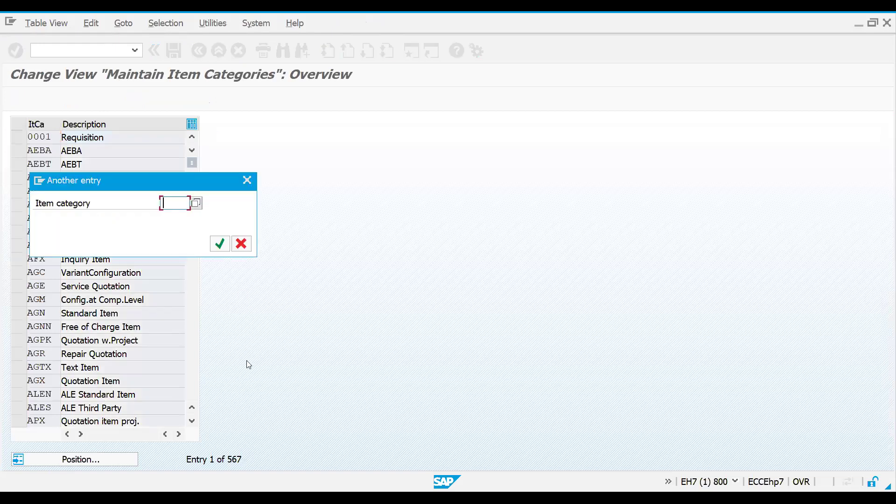
pyautogui.write('tan')
pyautogui.press('Return')
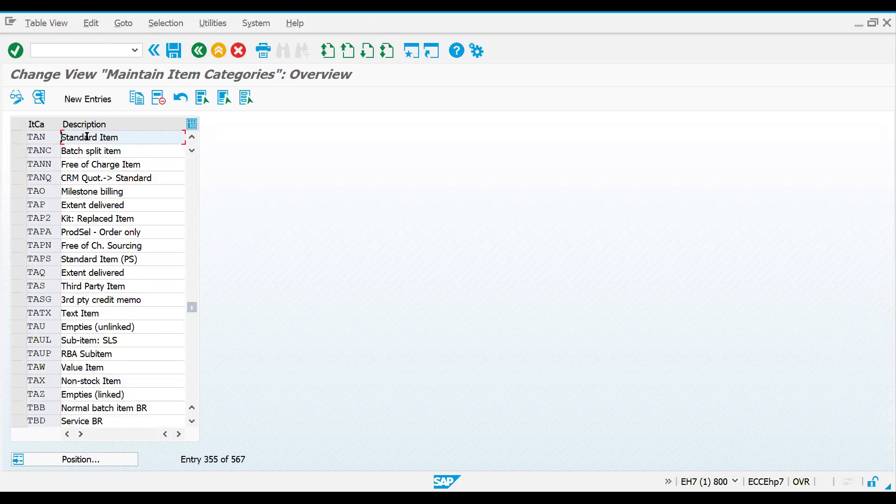
pyautogui.doubleClick(42, 137)
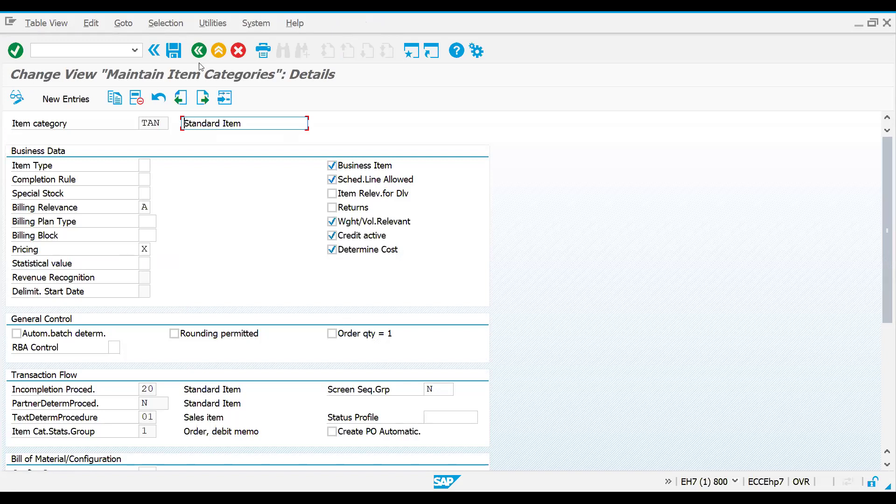
# Return to the implementation guide structure and open the Assign Item Categories activity.
pyautogui.click(199, 50)
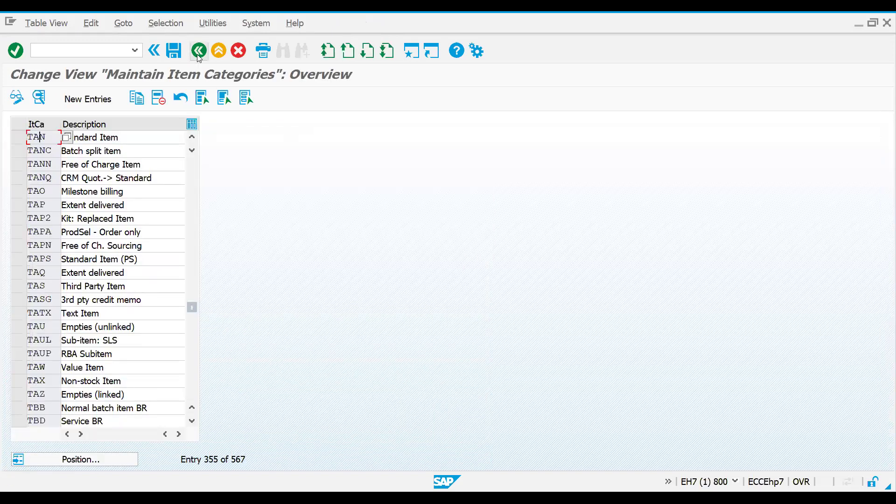
pyautogui.click(199, 50)
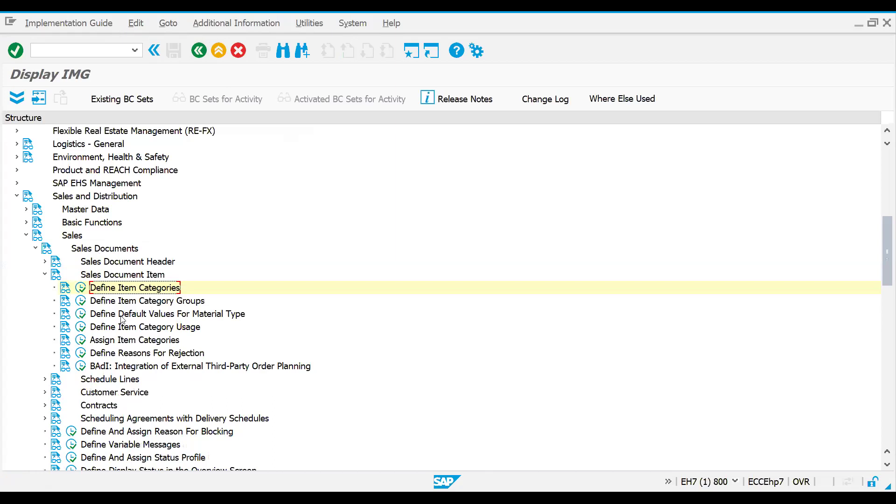
pyautogui.click(83, 344)
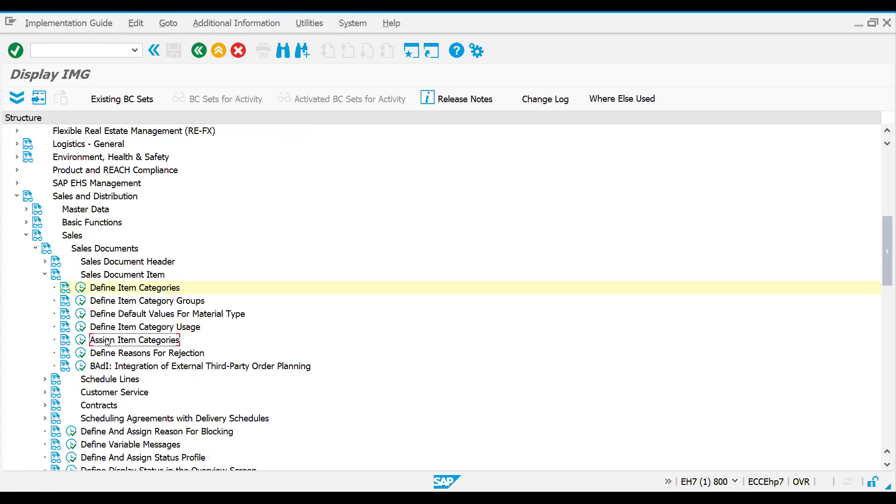
pyautogui.click(81, 345)
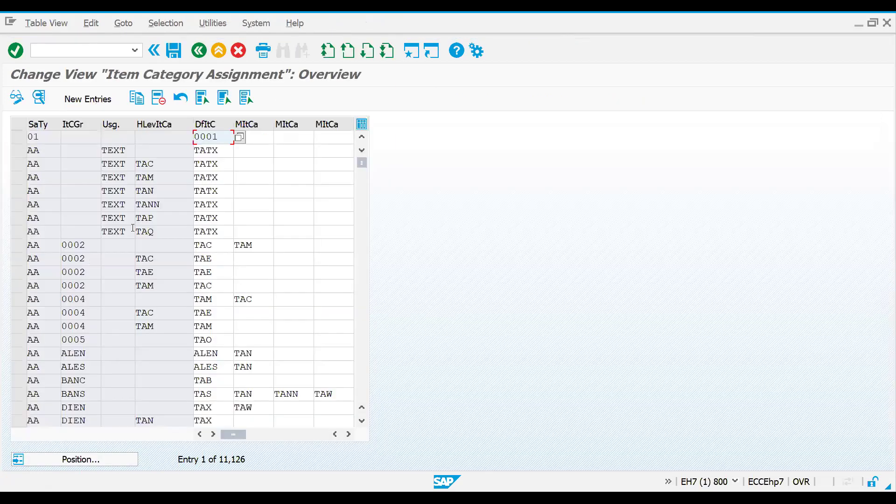
# Position the item category assignment list at sales document type ZOR1.
pyautogui.click(100, 458)
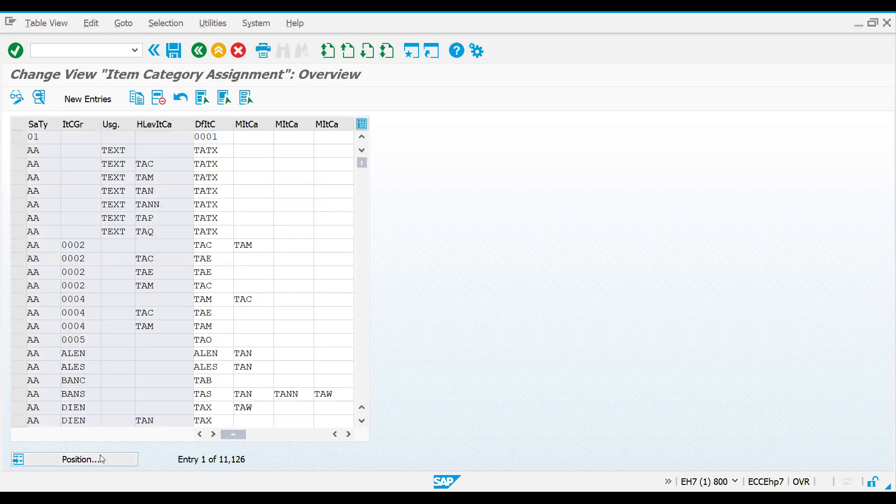
pyautogui.write('zo')
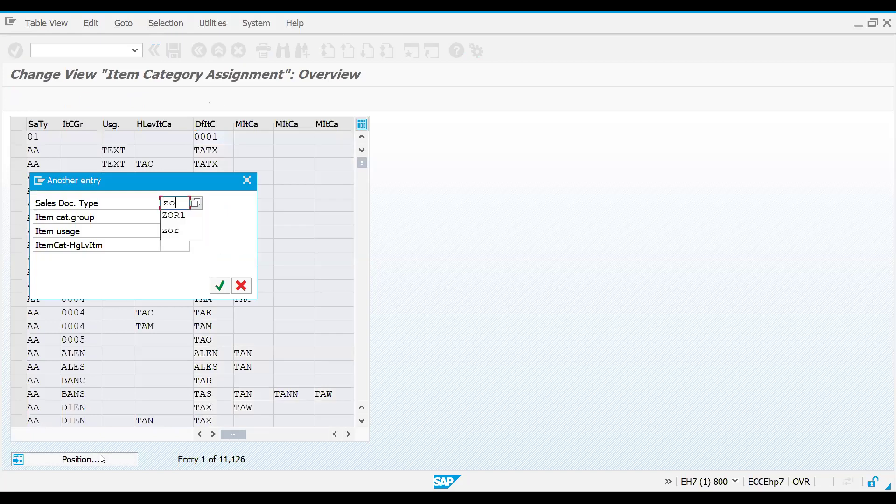
pyautogui.write('r1')
pyautogui.press('Return')
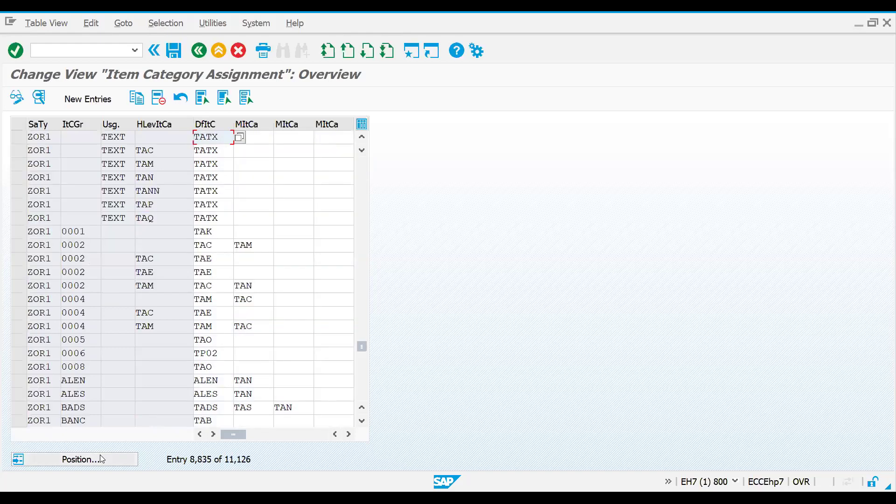
# Position the assignment list at sales document type ZOR1 with item category group NORM, leaving usage and higher-level item category blank.
pyautogui.click(102, 461)
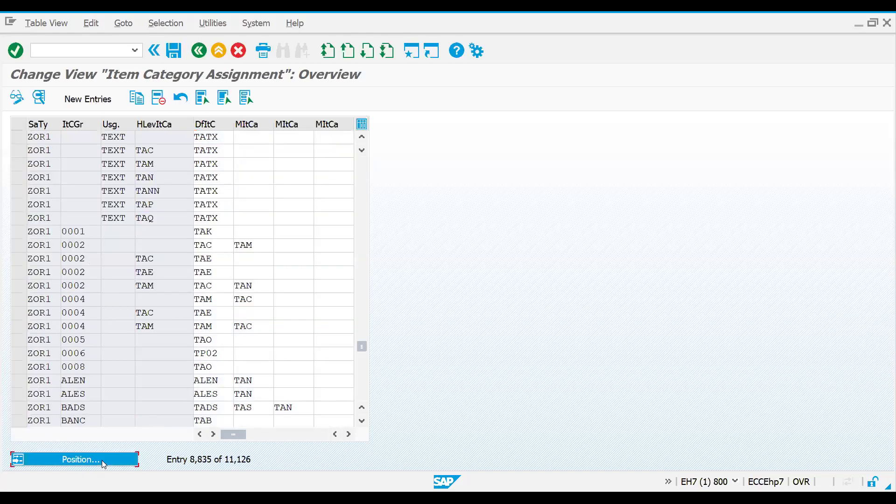
pyautogui.write('zor1')
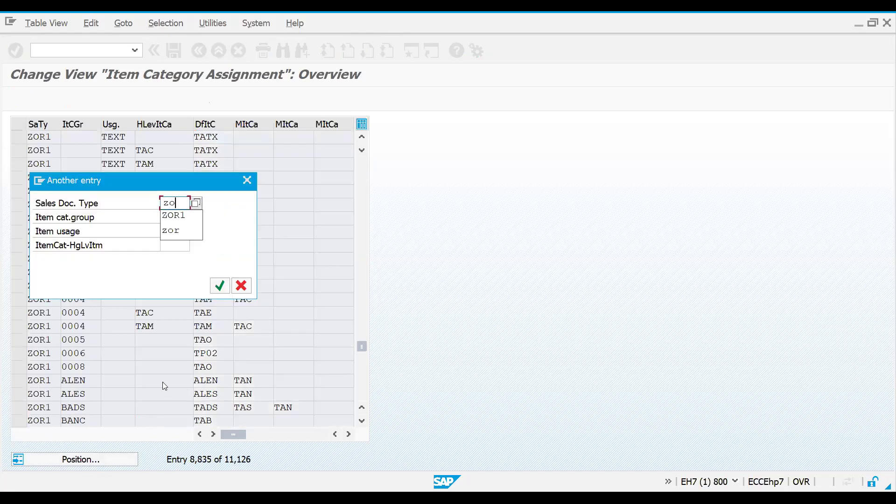
pyautogui.press('Tab')
pyautogui.write('norm')
pyautogui.press('Tab')
pyautogui.press('Tab')
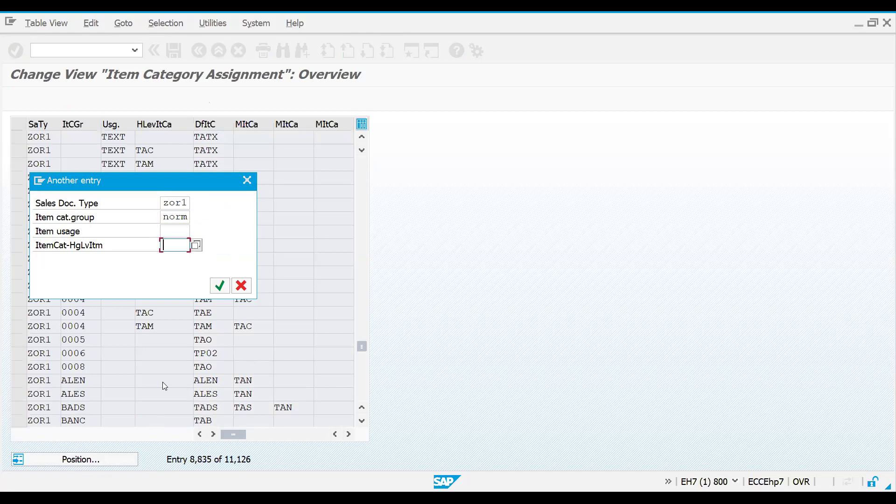
pyautogui.press('Return')
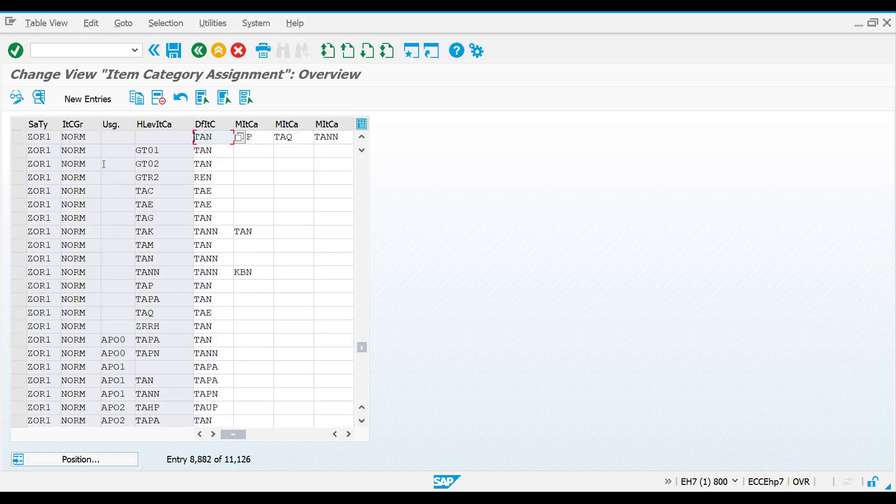
# Examine the first ZOR1/NORM row's document type, item category group, usage and default item category.
pyautogui.click(24, 138)
pyautogui.click(216, 138)
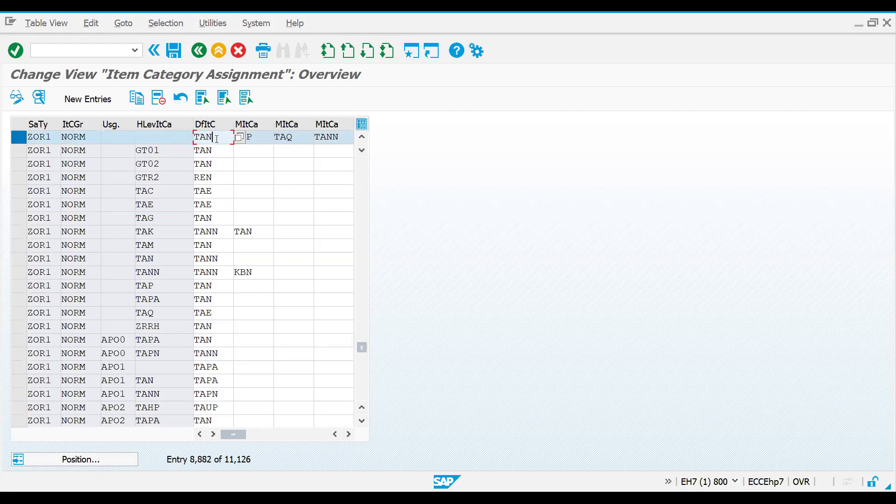
pyautogui.moveTo(216, 139); pyautogui.dragTo(190, 140)
pyautogui.moveTo(52, 139); pyautogui.dragTo(26, 139)
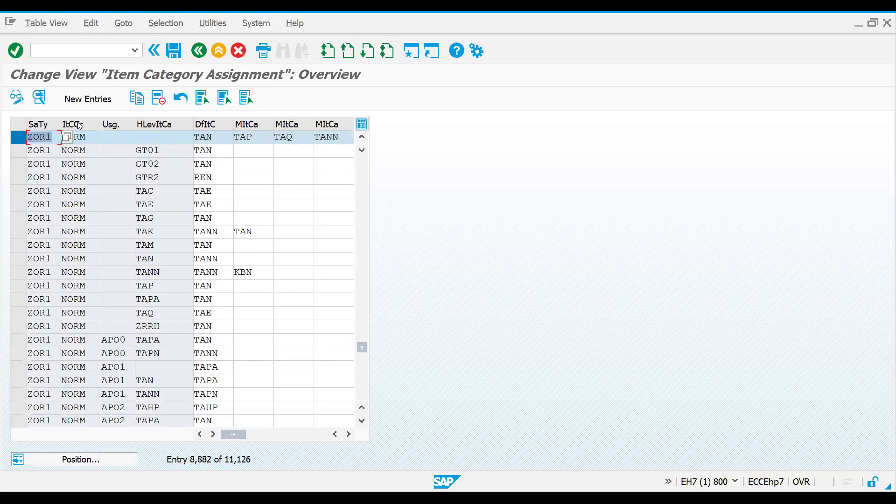
pyautogui.click(80, 137)
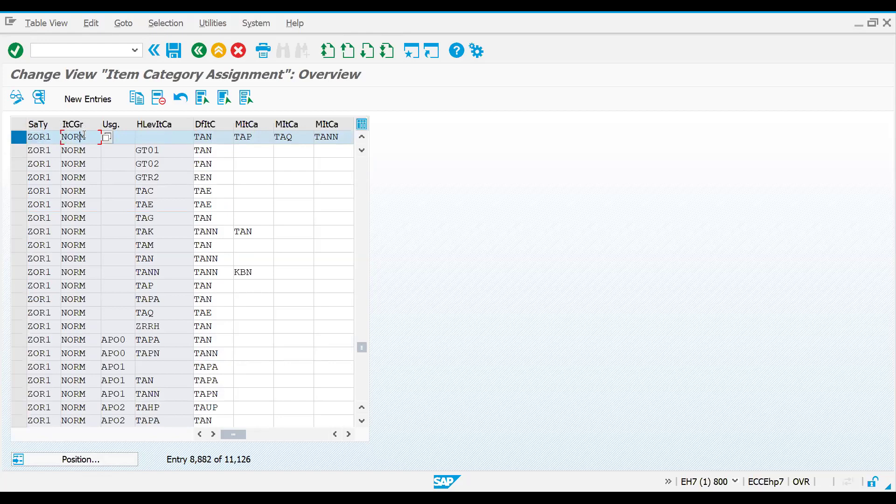
pyautogui.click(121, 136)
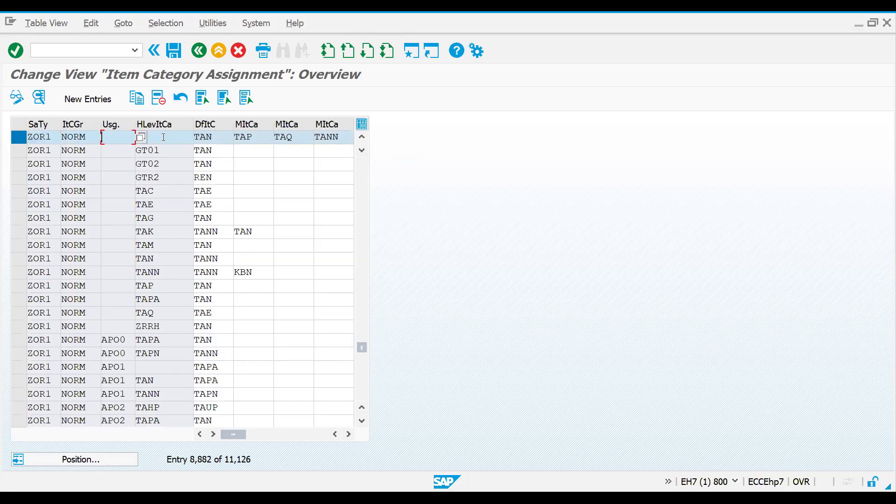
pyautogui.click(219, 138)
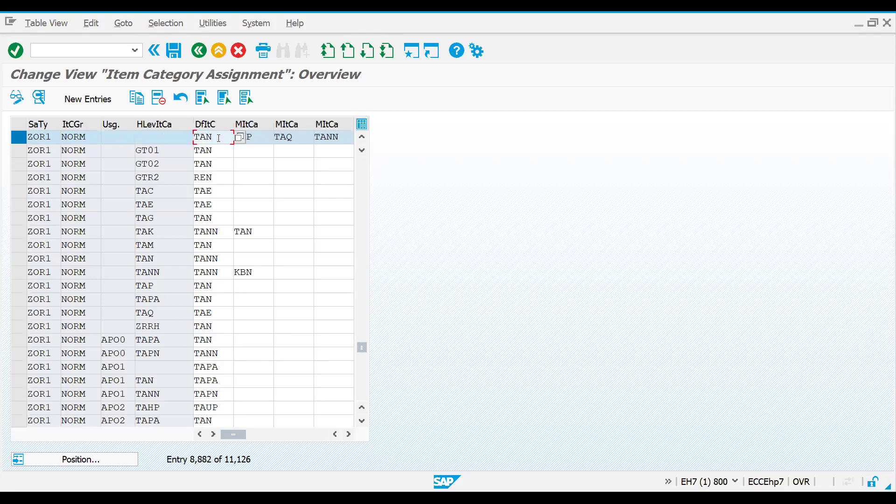
pyautogui.click(367, 123)
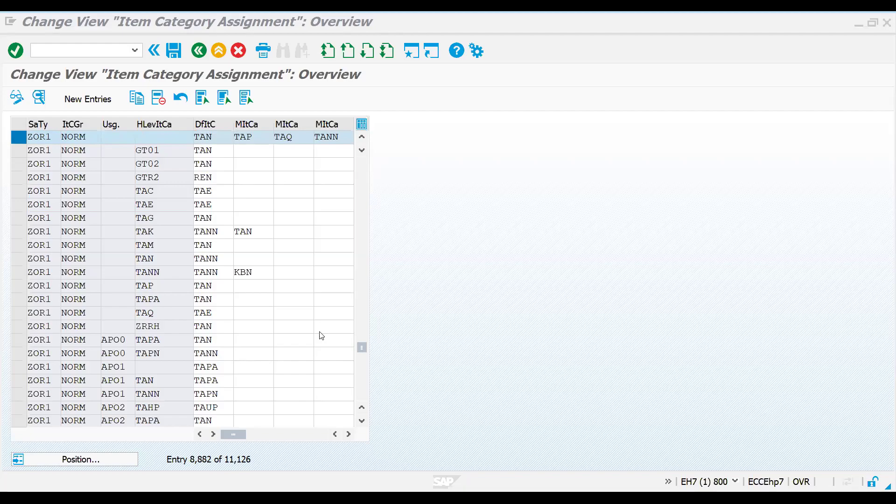
# Switch to the Google Sheets spreadsheet and enter ZOR1 in cell F18.
pyautogui.hotkey('alt', 'Tab')
pyautogui.click(307, 357)
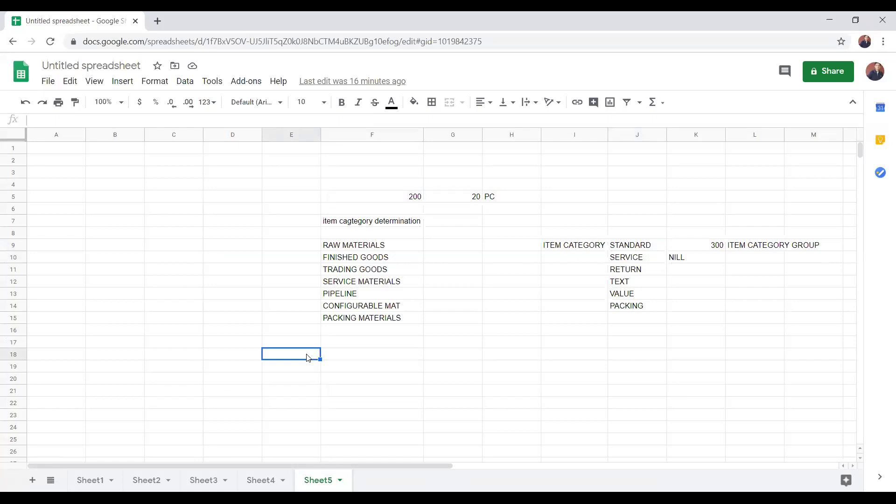
pyautogui.write('zor')
pyautogui.press('BackSpace')
pyautogui.press('BackSpace')
pyautogui.press('BackSpace')
pyautogui.press('Tab')
pyautogui.write('zor1')
pyautogui.press('BackSpace')
pyautogui.press('BackSpace')
pyautogui.press('BackSpace')
pyautogui.press('BackSpace')
pyautogui.write('ZOR1')
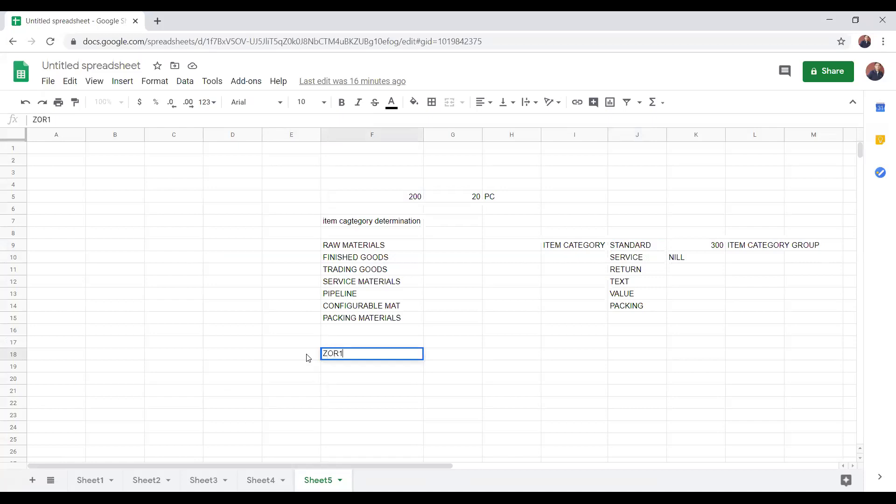
pyautogui.press('Tab')
pyautogui.press('Left')
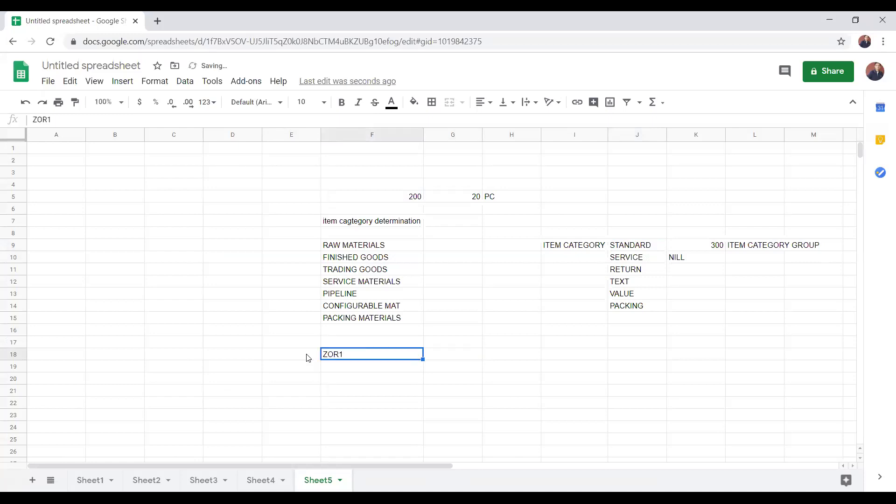
# Enter the heading SALES DOC in cell F17 above ZOR1.
pyautogui.click(308, 358)
pyautogui.press('Right')
pyautogui.press('Up')
pyautogui.write('SALES DOC')
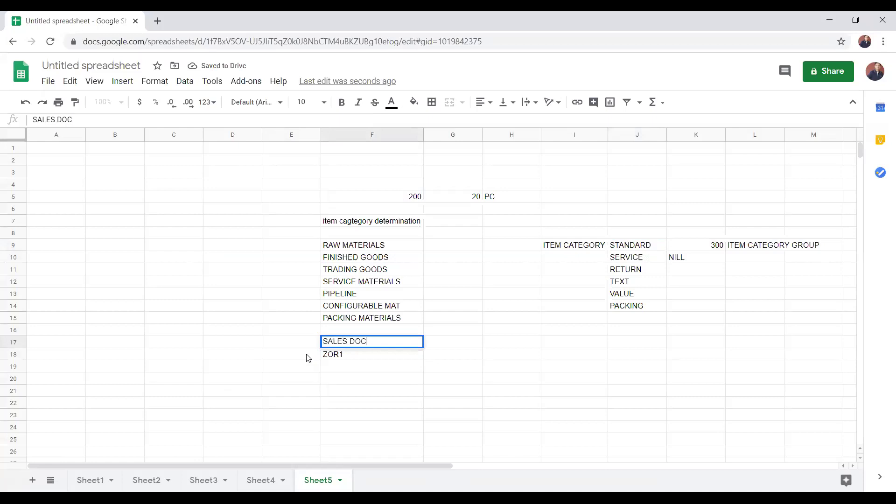
pyautogui.press('Tab')
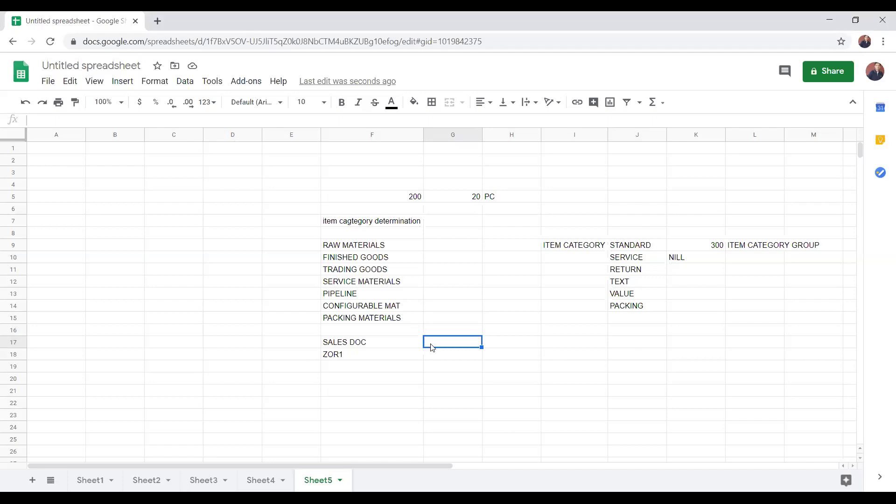
# Enter the heading ITEM CATEGORY GROUP in cell G17 and fit column G's width to it.
pyautogui.write('ITEM C')
pyautogui.write('AT')
pyautogui.write('E')
pyautogui.write('GORY G')
pyautogui.write('OUP')
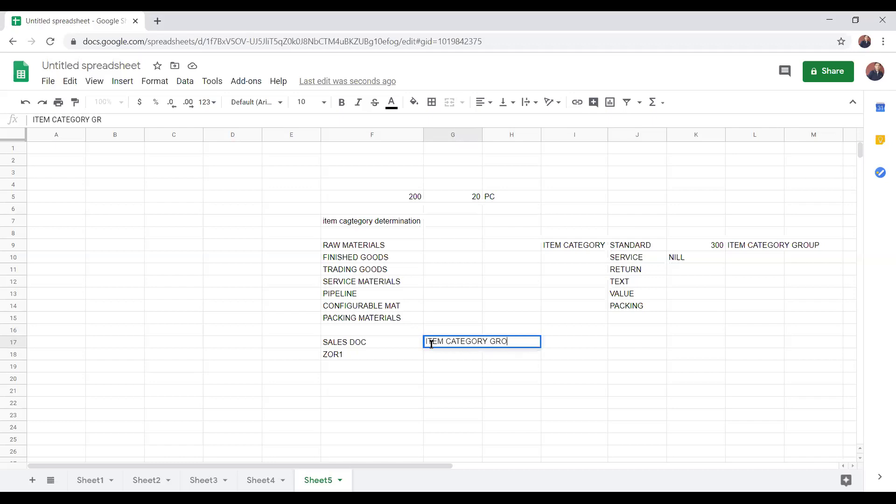
pyautogui.press('Return')
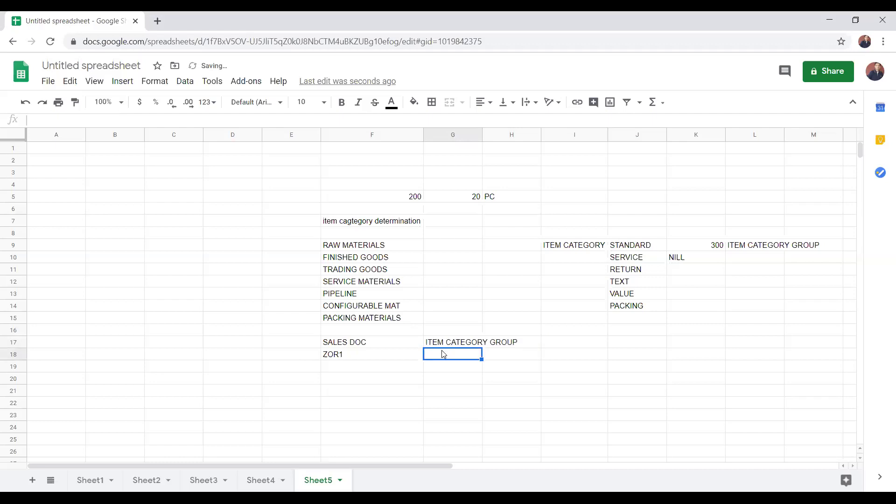
pyautogui.doubleClick(481, 138)
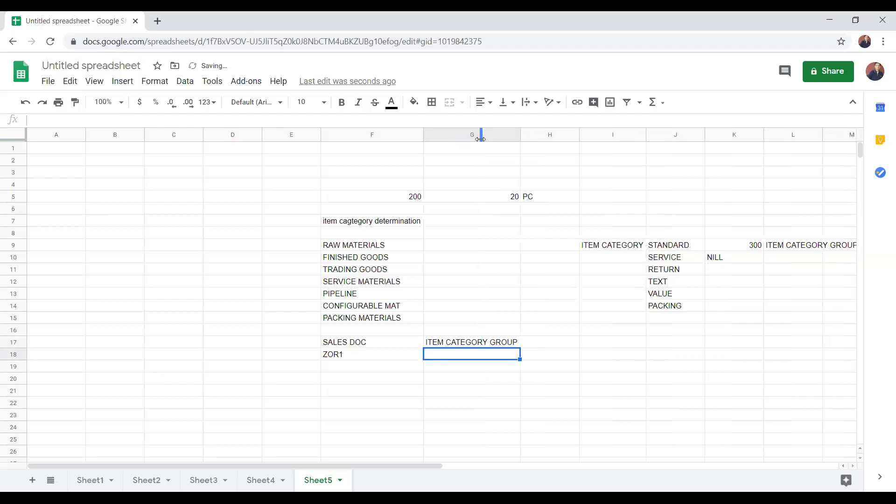
pyautogui.click(487, 346)
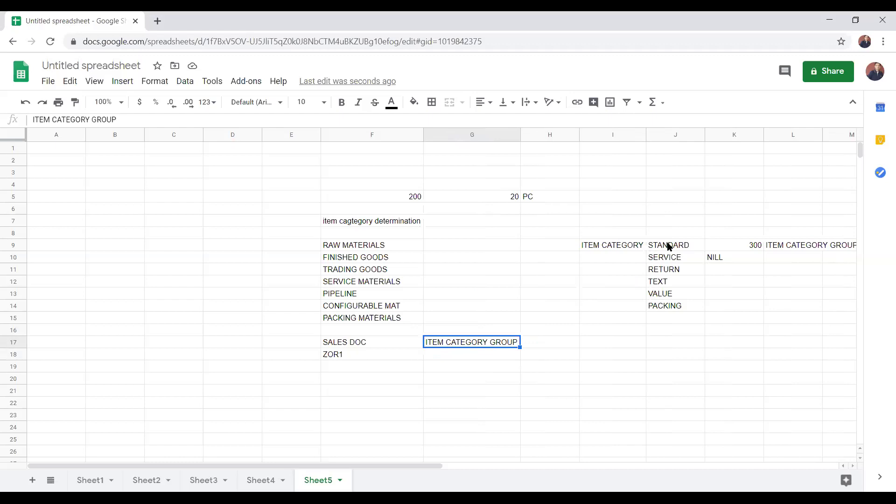
# Enter 200, 300 and 500 in cells J3 to J5, and select cell K3 beside the first value.
pyautogui.moveTo(668, 246); pyautogui.dragTo(681, 176)
pyautogui.click(679, 173)
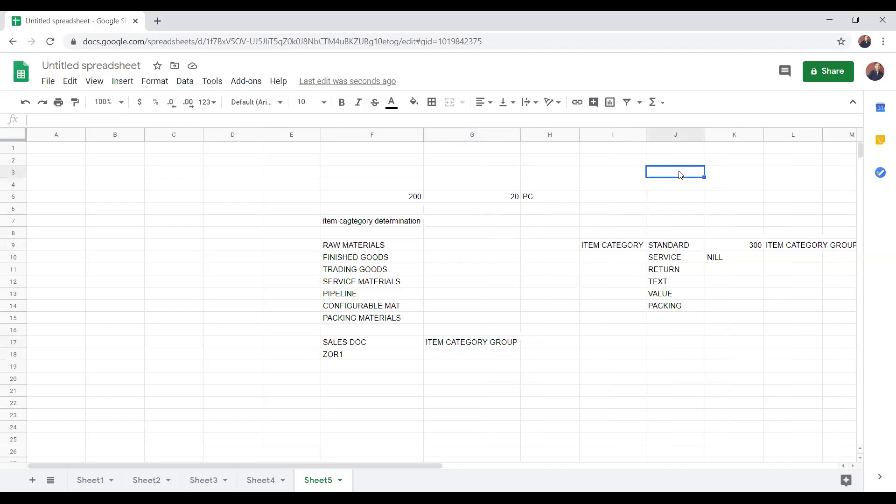
pyautogui.write('200')
pyautogui.press('Return')
pyautogui.write('300')
pyautogui.press('Return')
pyautogui.write('500')
pyautogui.press('Return')
pyautogui.press('Up')
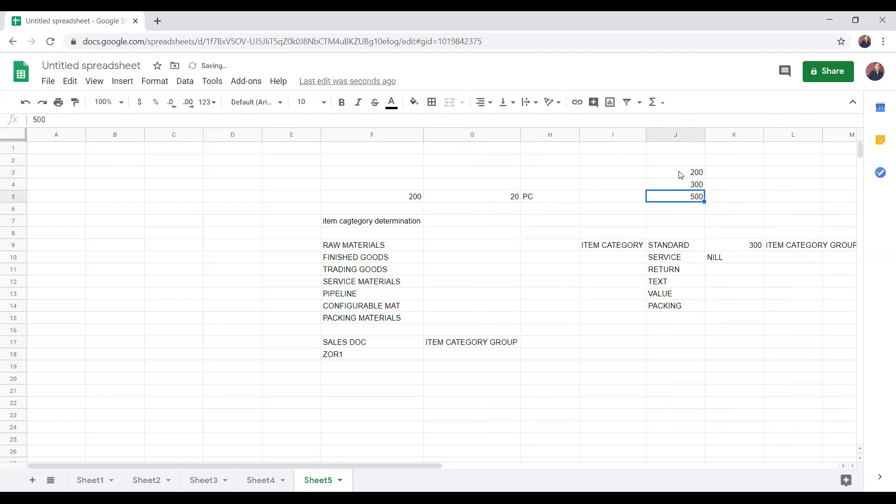
pyautogui.press('Right')
pyautogui.press('Up')
pyautogui.press('Up')
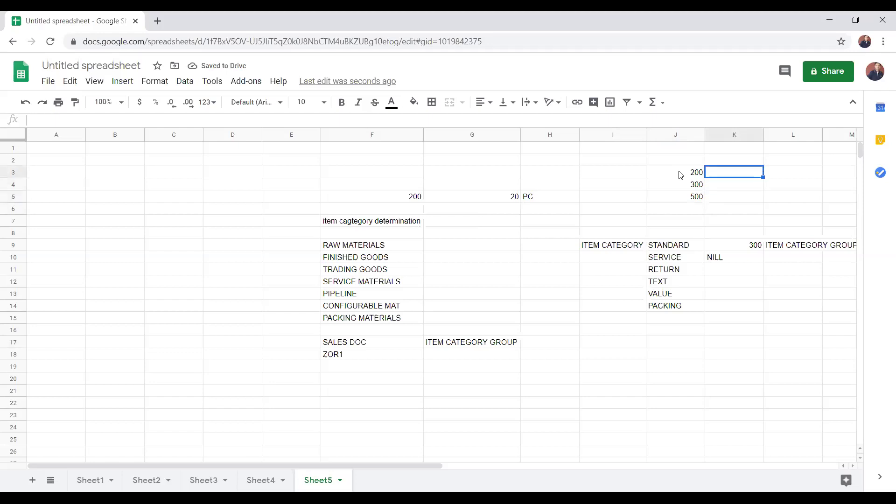
# Enter NORM in cells K3 to K5 beside the values 200, 300 and 500.
pyautogui.write('NORM')
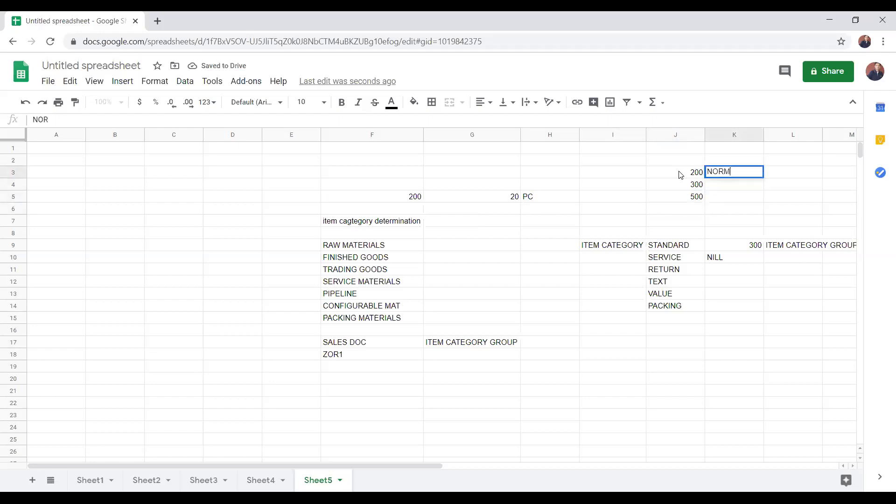
pyautogui.press('Return')
pyautogui.press('Up')
pyautogui.press('Down')
pyautogui.write('NORM')
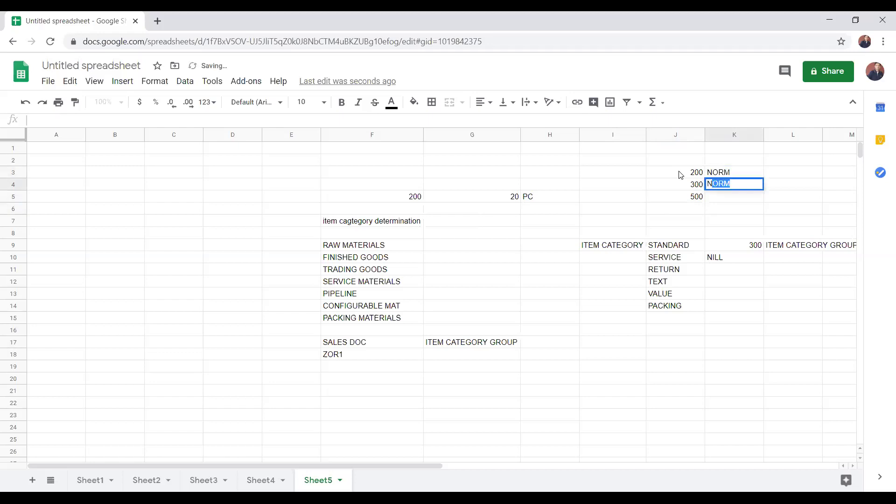
pyautogui.press('Return')
pyautogui.write('NORM')
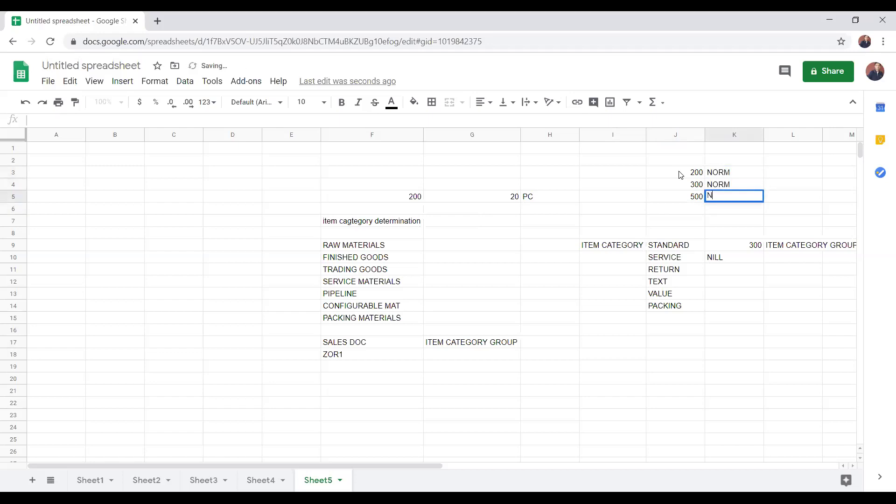
pyautogui.press('Return')
pyautogui.press('Up')
pyautogui.press('Up')
pyautogui.press('Up')
pyautogui.press('Left')
pyautogui.press('Down')
pyautogui.press('Down')
pyautogui.press('Right')
pyautogui.press('Up')
pyautogui.press('Up')
pyautogui.press('Left')
pyautogui.press('Down')
pyautogui.press('Right')
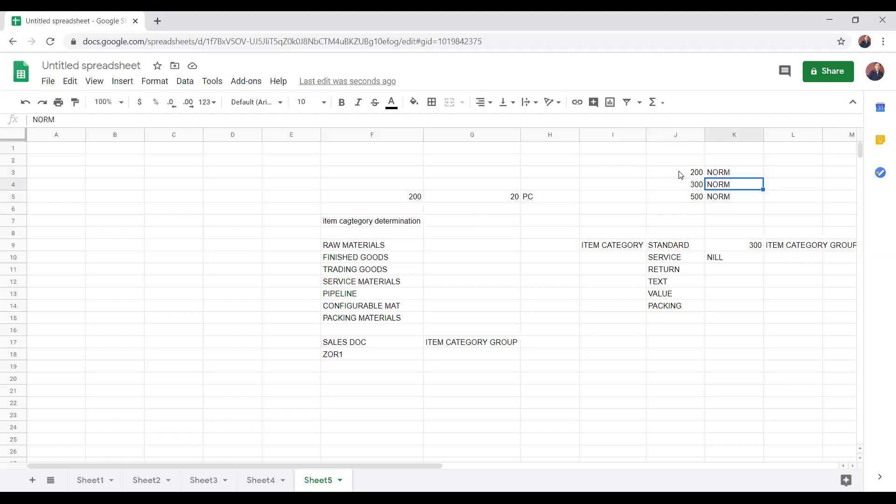
# Enter the heading GROUP NAME in cell K2 above the NORM entries.
pyautogui.press('Down')
pyautogui.press('Up')
pyautogui.press('Up')
pyautogui.press('Up')
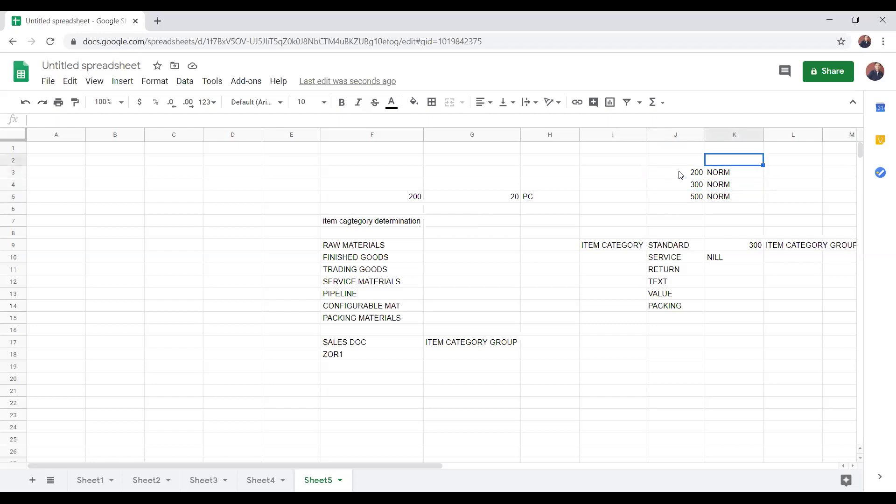
pyautogui.write('GROUP NAME')
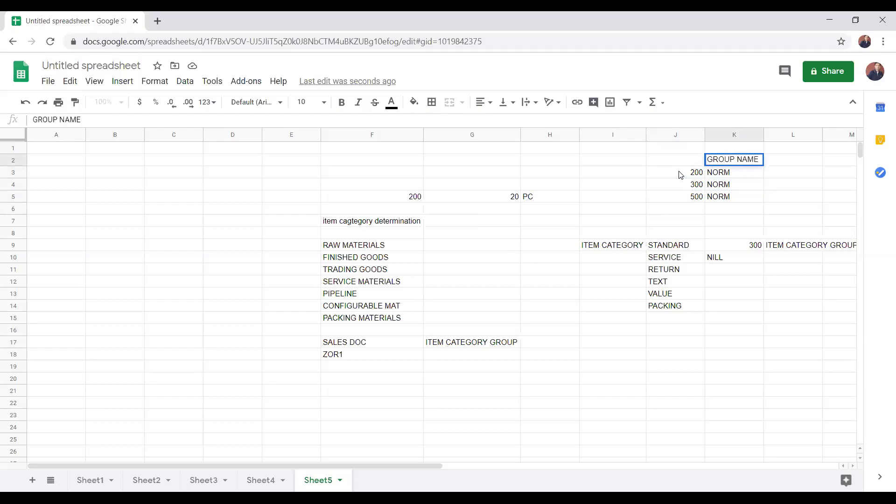
pyautogui.press('Return')
# Enter T1, T2 and T3 in cells J6 to J8 below the value 500.
pyautogui.press('Left')
pyautogui.press('Down')
pyautogui.press('Down')
pyautogui.press('Down')
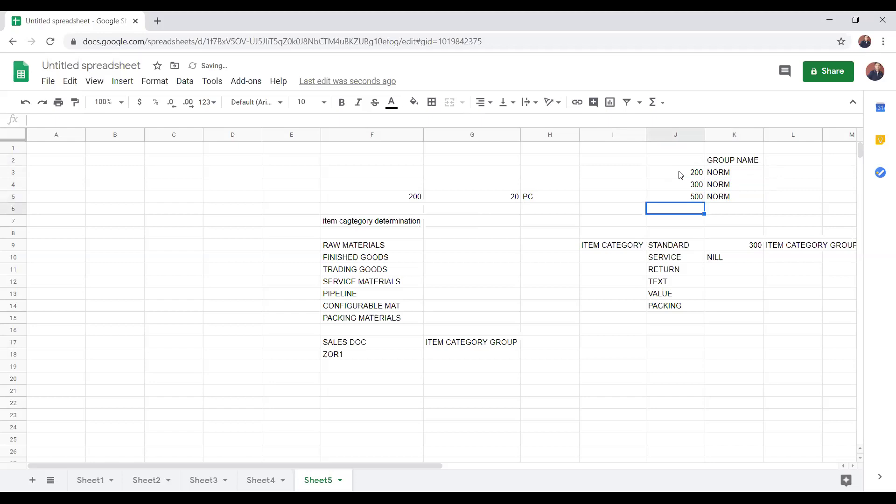
pyautogui.press('Up')
pyautogui.press('Up')
pyautogui.press('Down')
pyautogui.press('Down')
pyautogui.press('Down')
pyautogui.press('Up')
pyautogui.write('T1')
pyautogui.press('Return')
pyautogui.write('T1')
pyautogui.press('Return')
pyautogui.write('2')
pyautogui.press('Escape')
pyautogui.press('Up')
pyautogui.write('T2')
pyautogui.press('Return')
pyautogui.write('T3')
pyautogui.press('Return')
# Enter TEXT in cells K6 to K8 as the group name for T1, T2 and T3.
pyautogui.press('Up')
pyautogui.press('Up')
pyautogui.press('Up')
pyautogui.press('Down')
pyautogui.press('Down')
pyautogui.press('Up')
pyautogui.press('Up')
pyautogui.press('Right')
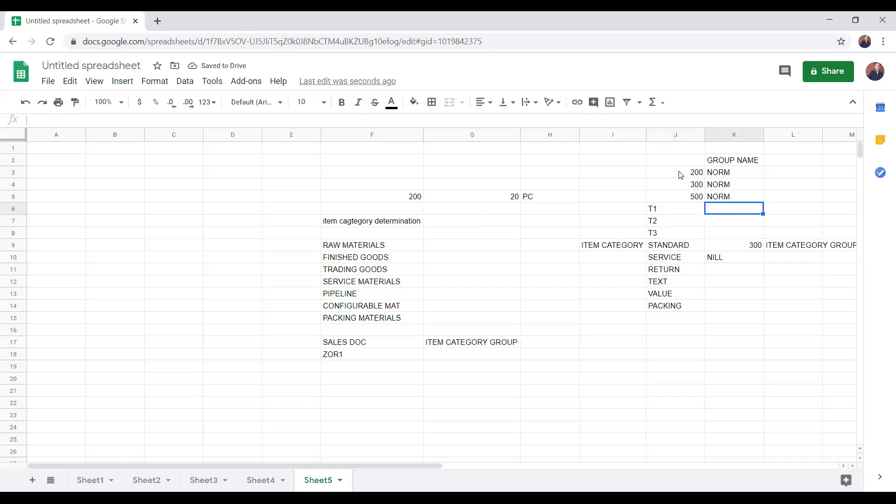
pyautogui.write('TEXT')
pyautogui.press('Return')
pyautogui.write('TEXT')
pyautogui.press('Return')
pyautogui.write('TE')
pyautogui.press('Return')
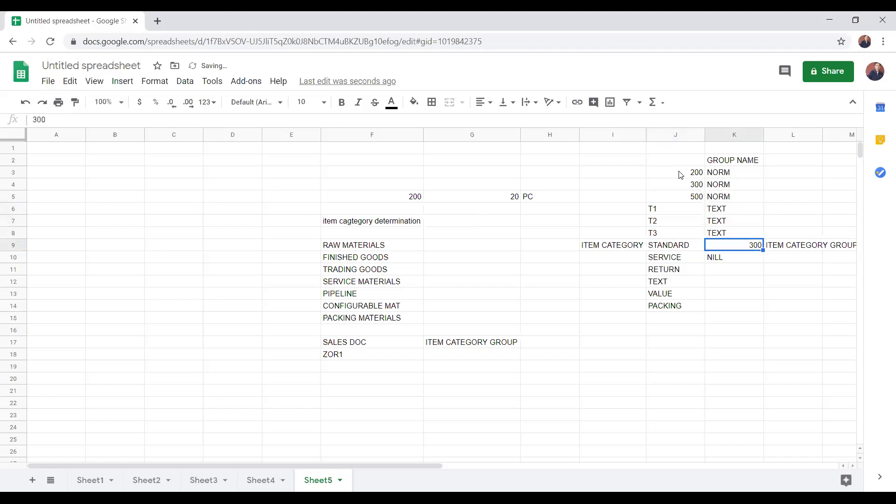
pyautogui.press('Up')
pyautogui.press('Up')
pyautogui.press('Left')
pyautogui.press('Left')
pyautogui.press('Up')
pyautogui.press('Right')
pyautogui.press('Right')
pyautogui.press('Down')
pyautogui.press('Down')
pyautogui.press('Left')
pyautogui.press('Up')
pyautogui.press('Up')
pyautogui.press('Down')
pyautogui.press('Right')
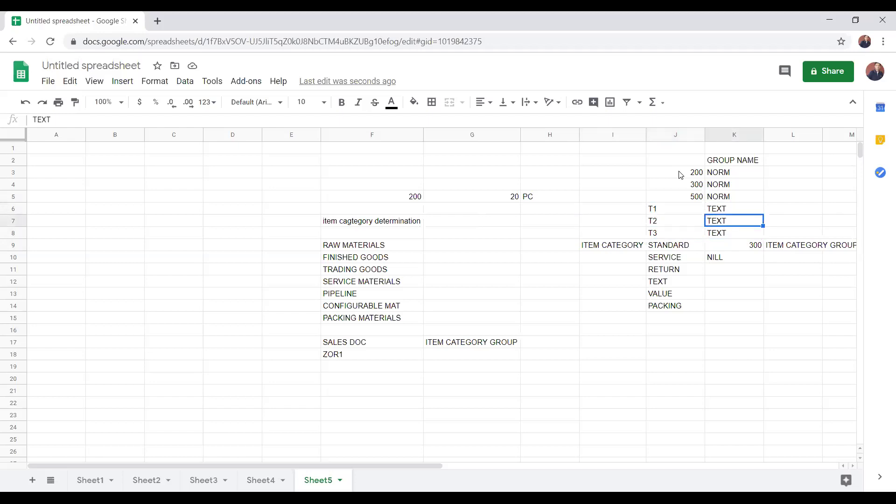
pyautogui.press('Up')
pyautogui.press('Up')
pyautogui.press('Down')
pyautogui.press('Down')
pyautogui.press('Down')
pyautogui.press('Up')
pyautogui.press('Up')
pyautogui.press('Up')
pyautogui.press('Up')
pyautogui.press('Up')
pyautogui.press('Down')
pyautogui.press('Down')
pyautogui.press('Down')
pyautogui.press('Down')
pyautogui.press('Up')
pyautogui.press('Up')
pyautogui.press('Down')
pyautogui.press('Down')
pyautogui.press('Up')
pyautogui.press('Up')
pyautogui.press('Up')
pyautogui.press('Up')
pyautogui.press('Down')
pyautogui.press('Down')
pyautogui.press('Up')
pyautogui.press('Up')
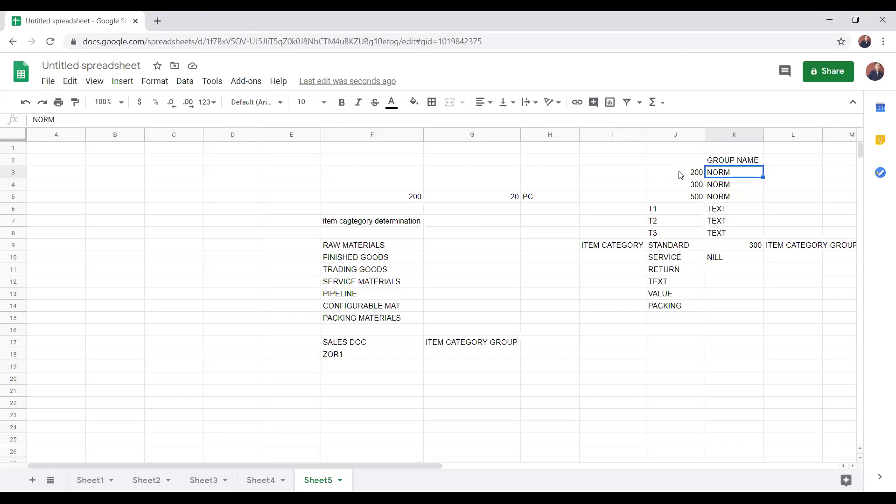
pyautogui.press('Down')
pyautogui.press('Down')
pyautogui.press('Down')
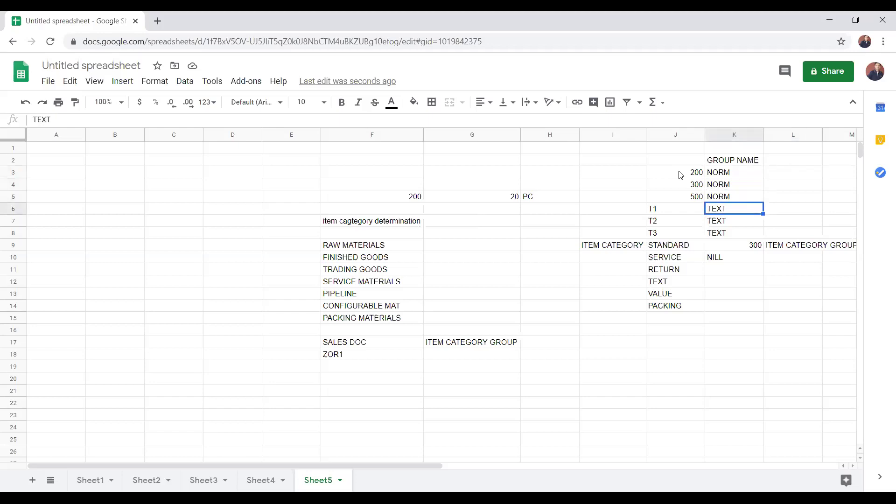
pyautogui.press('Right')
pyautogui.press('Left')
pyautogui.press('Up')
pyautogui.press('Up')
pyautogui.press('Up')
pyautogui.press('Down')
pyautogui.press('Down')
pyautogui.press('Down')
# Enter 200 in cell E18, directly before ZOR1.
pyautogui.click(469, 357)
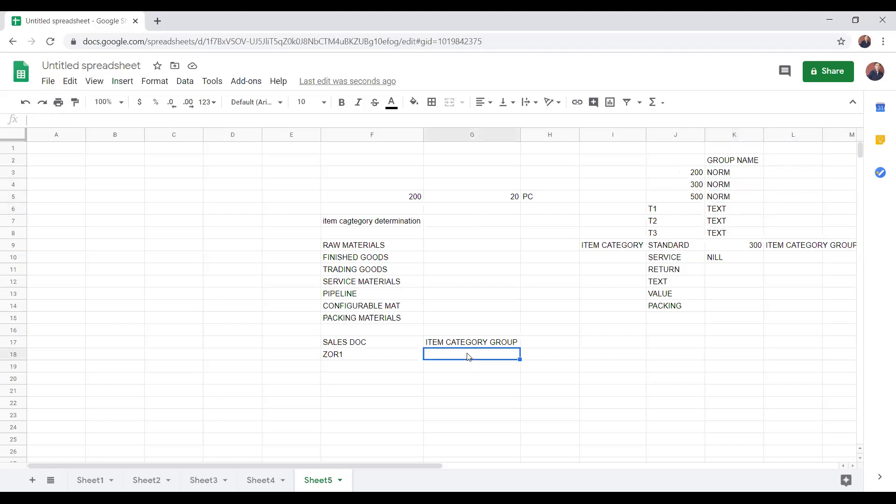
pyautogui.click(296, 354)
pyautogui.write('200')
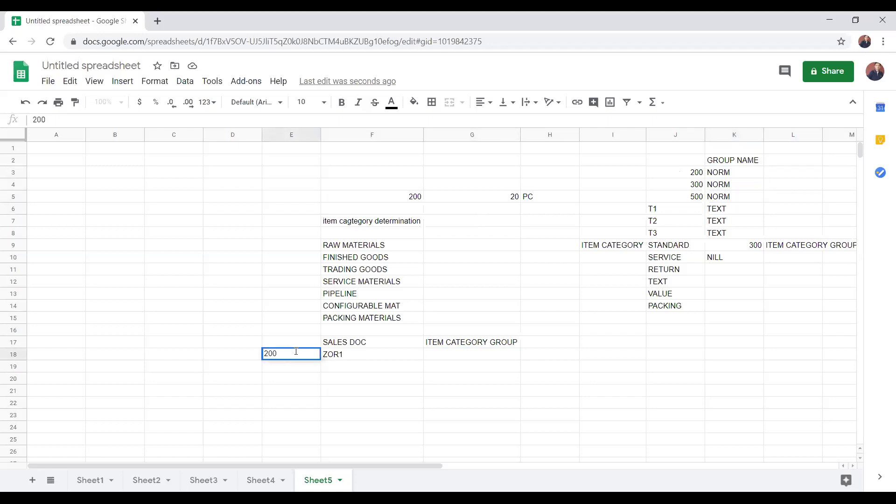
pyautogui.press('Tab')
pyautogui.press('Left')
pyautogui.press('Right')
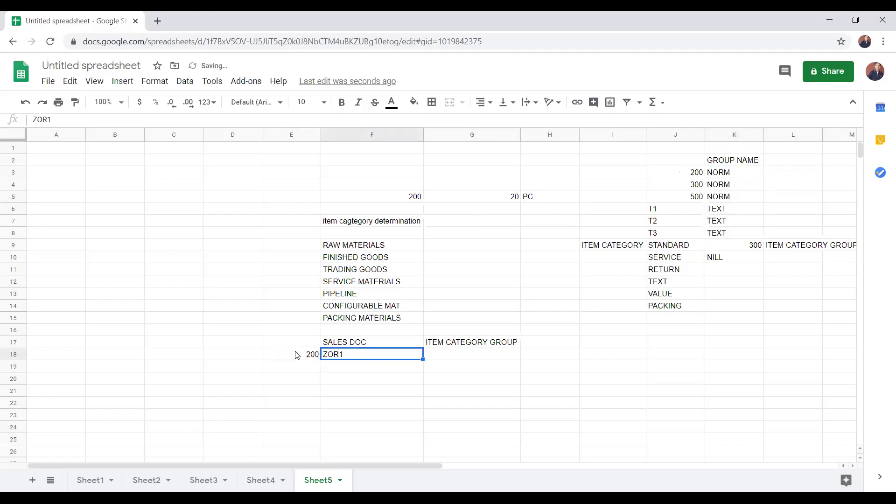
pyautogui.press('Left')
pyautogui.press('Right')
pyautogui.press('Left')
pyautogui.press('Right')
pyautogui.press('Right')
pyautogui.press('Left')
pyautogui.press('Left')
pyautogui.press('Right')
# Enter NORM in cell G18 under the ITEM CATEGORY GROUP heading.
pyautogui.press('Right')
pyautogui.write('NORM')
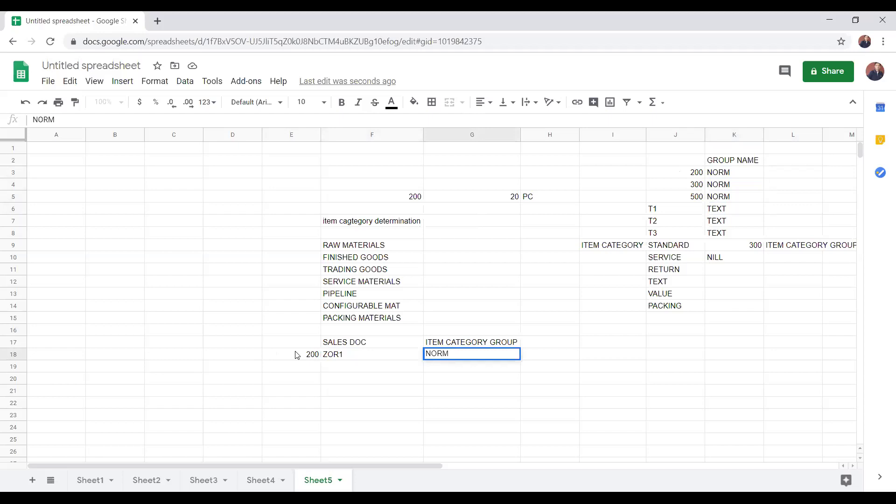
pyautogui.press('Return')
pyautogui.press('Up')
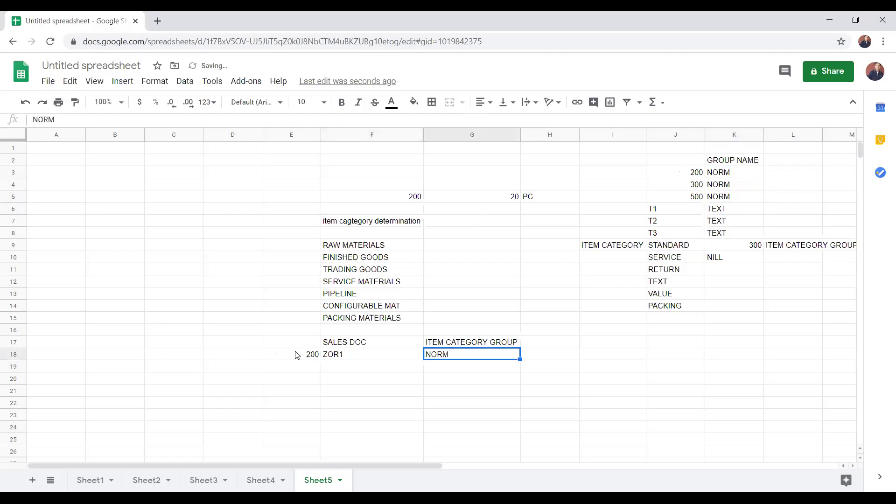
pyautogui.press('Down')
pyautogui.press('Up')
pyautogui.press('Left')
pyautogui.press('Left')
pyautogui.press('Right')
pyautogui.press('Right')
pyautogui.press('Left')
pyautogui.press('Left')
pyautogui.press('Right')
pyautogui.press('Right')
pyautogui.press('Left')
pyautogui.press('Left')
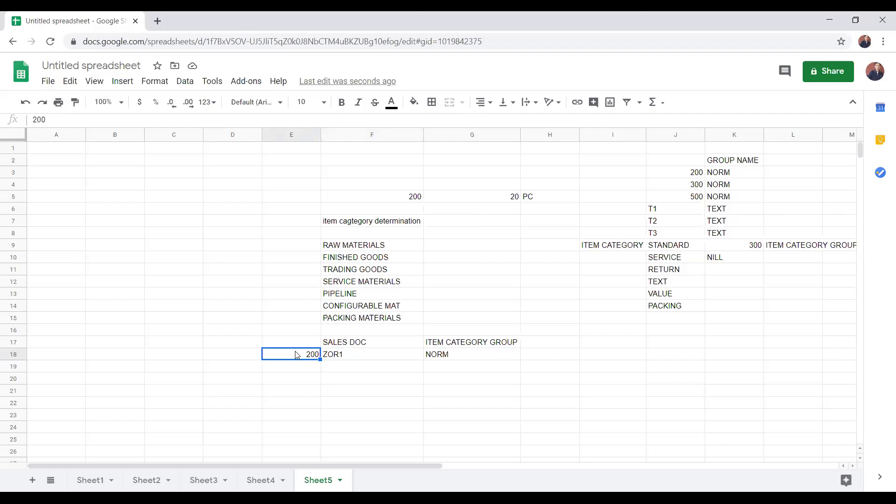
# Enter the heading USAGE in cell H17 beside ITEM CATEGORY GROUP.
pyautogui.press('Right')
pyautogui.press('Right')
pyautogui.press('Right')
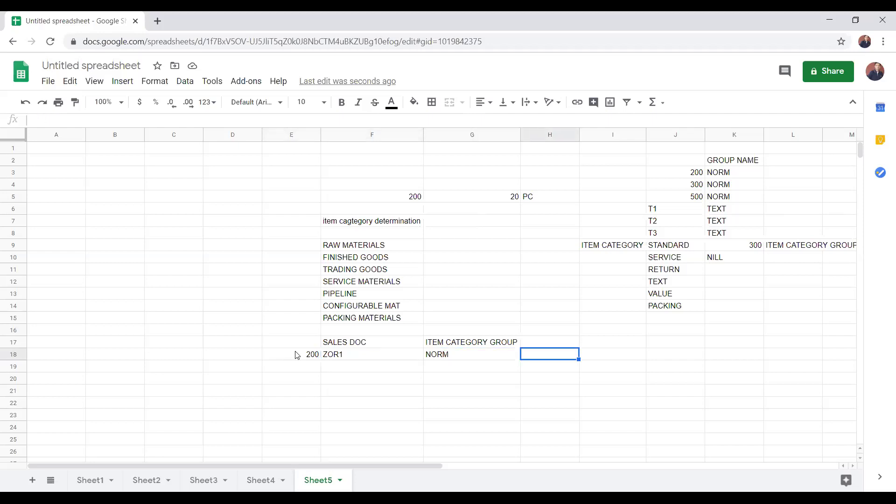
pyautogui.press('Up')
pyautogui.press('Down')
pyautogui.press('Up')
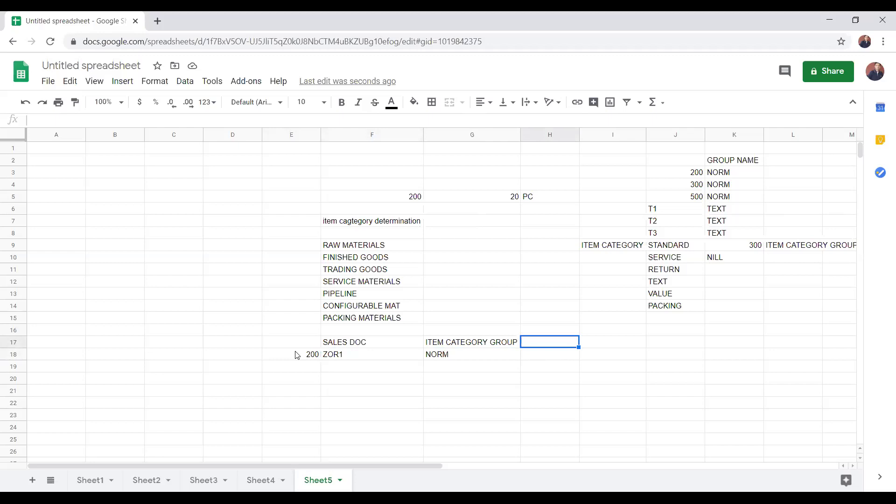
pyautogui.write('USAGE')
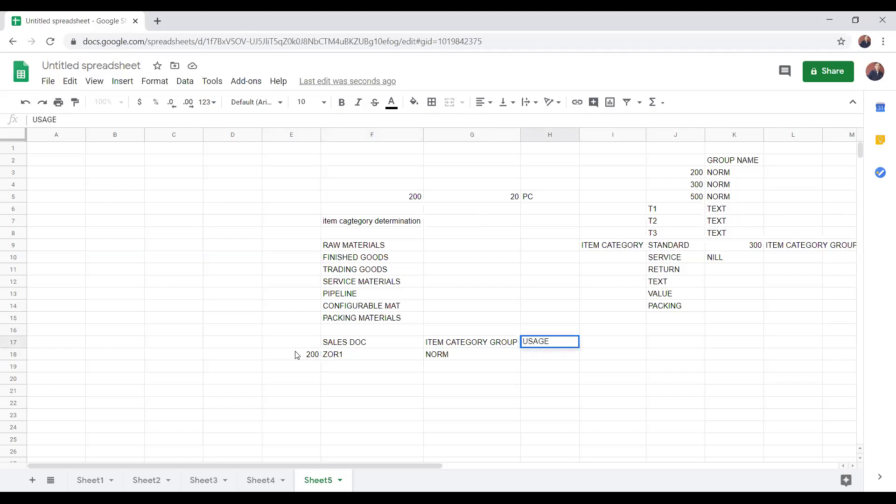
pyautogui.press('Return')
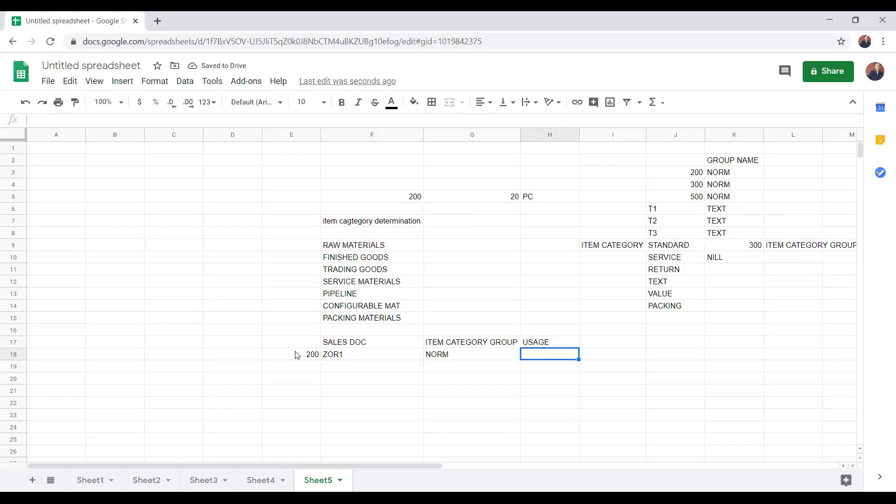
# Enter the headings HILEVEL ITEM CAT in cell I17 and DIFAULT ITEM CATEGORY in cell J17, following USAGE.
pyautogui.press('Up')
pyautogui.press('Right')
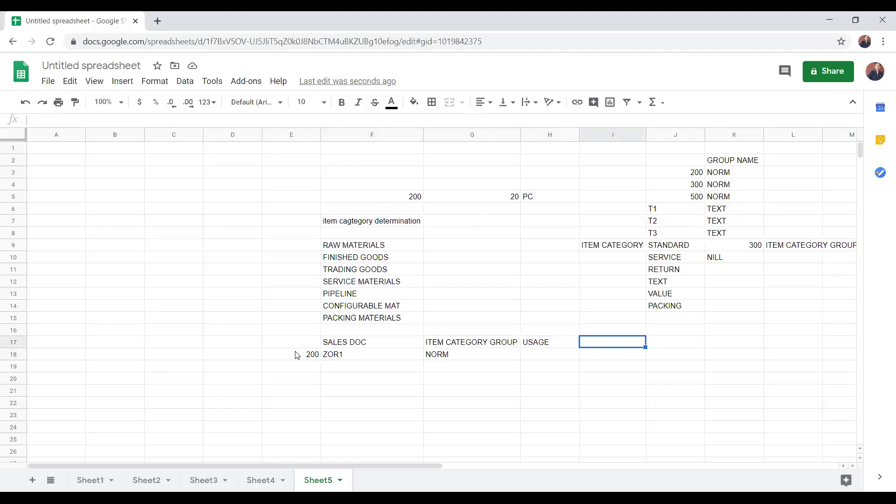
pyautogui.write('HIL')
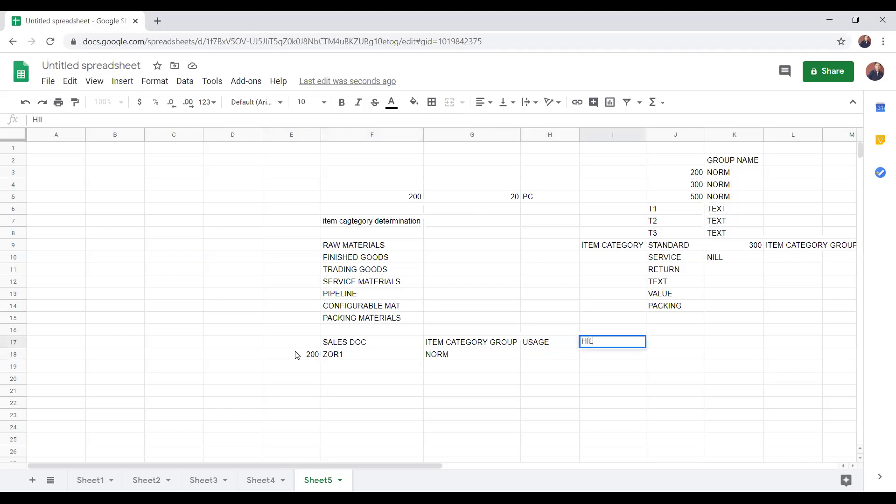
pyautogui.write('EVEL ITEM CAT')
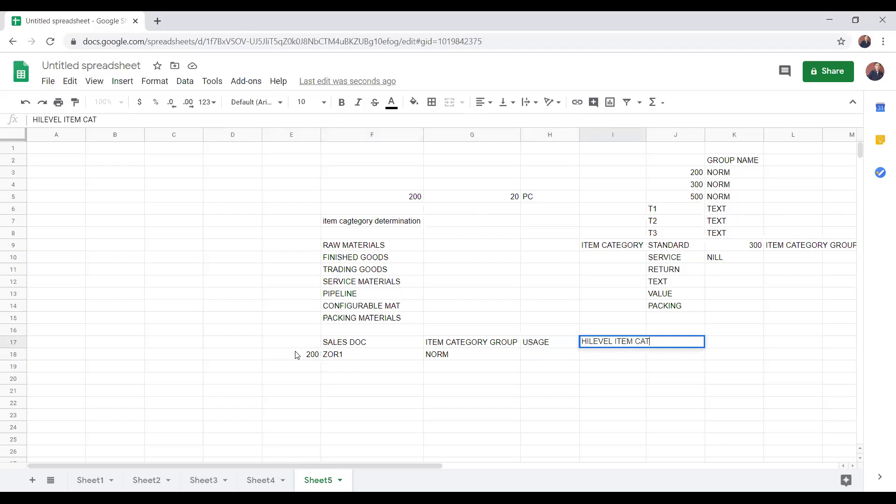
pyautogui.press('Tab')
pyautogui.write('D')
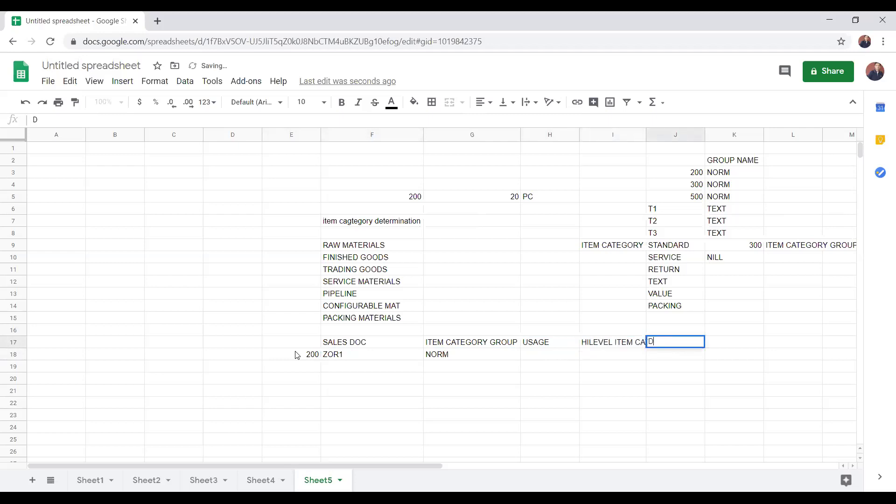
pyautogui.write('IFAULT ITEM CA')
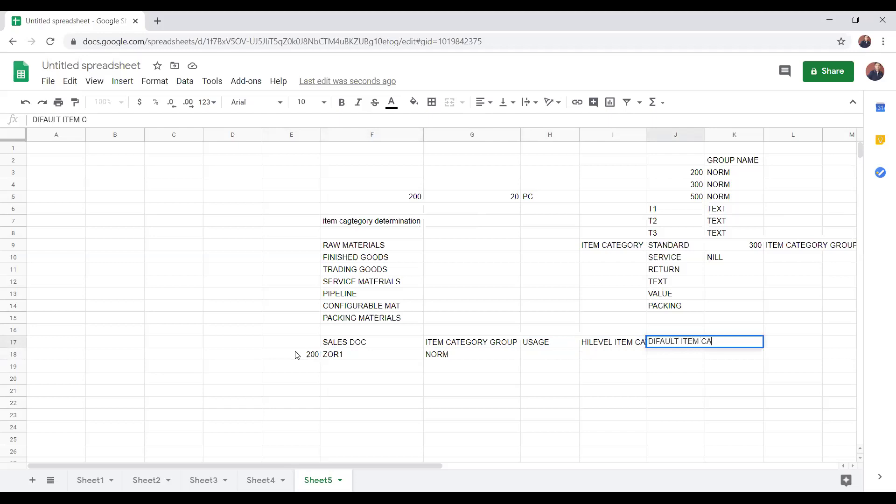
pyautogui.write('TEGORY')
pyautogui.press('Return')
# Review the determination headings in row 17 together with the 200 and ZOR1 entries in row 18.
pyautogui.press('Left')
pyautogui.press('Up')
pyautogui.press('Up')
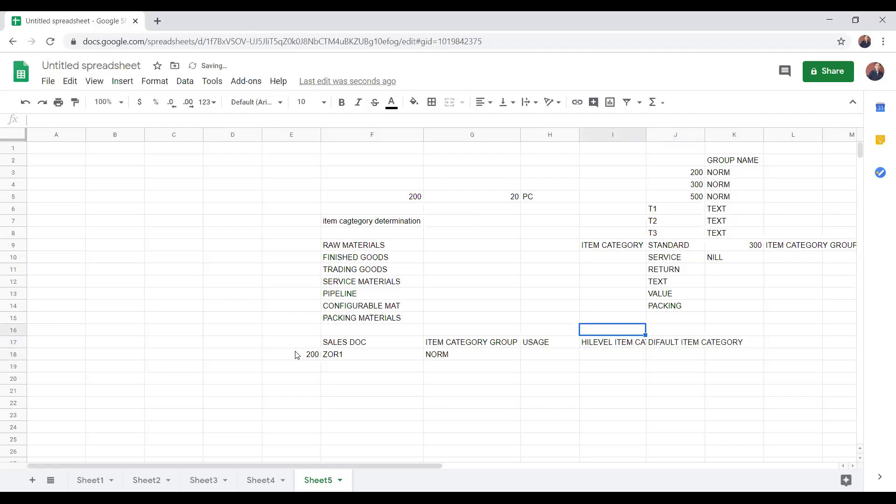
pyautogui.press('Left')
pyautogui.press('Down')
pyautogui.hotkey('shift', 'Right')
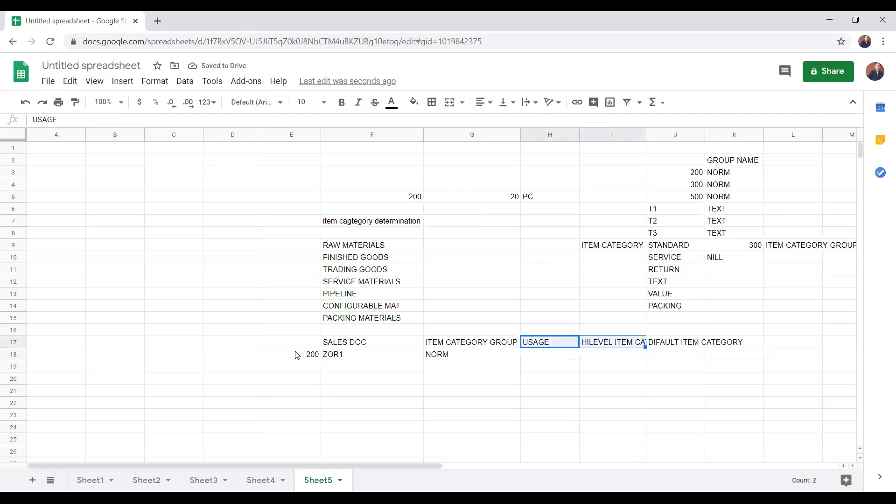
pyautogui.click(334, 344)
pyautogui.click(339, 356)
pyautogui.click(365, 345)
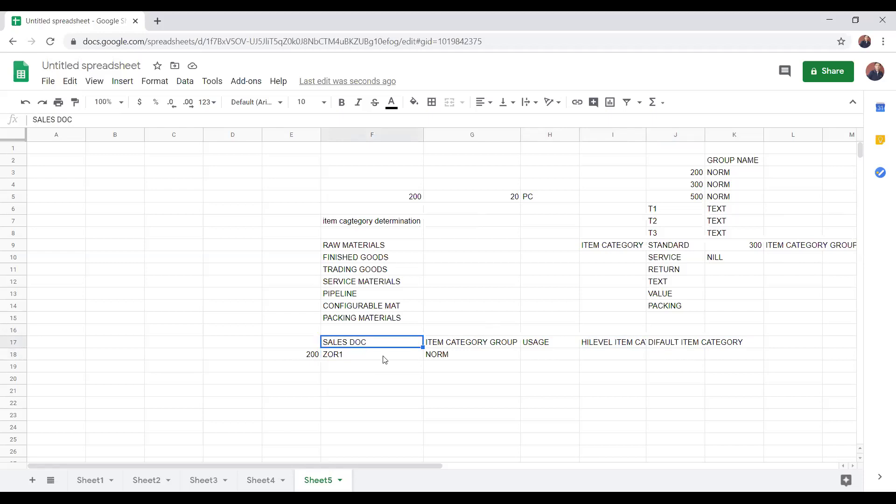
pyautogui.click(298, 354)
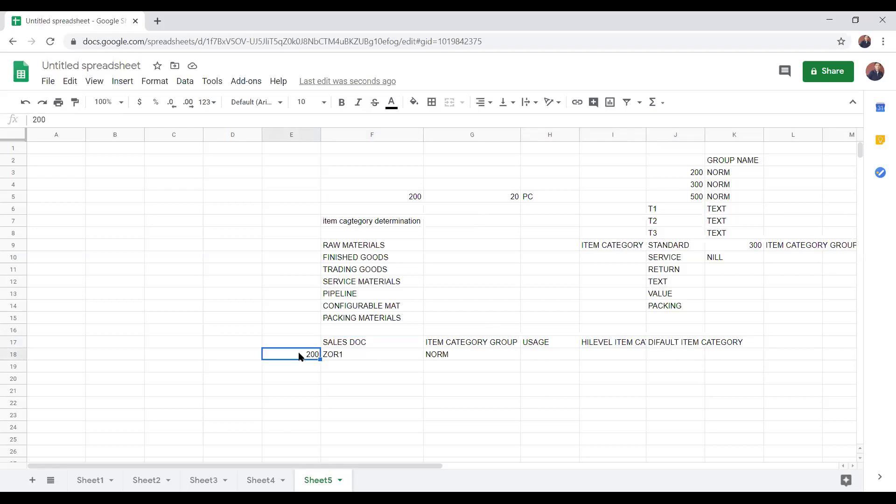
pyautogui.click(353, 355)
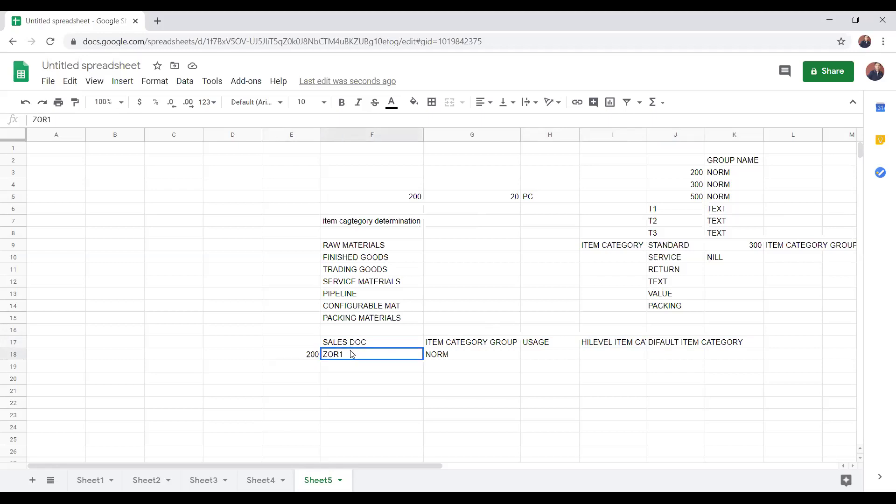
pyautogui.click(352, 345)
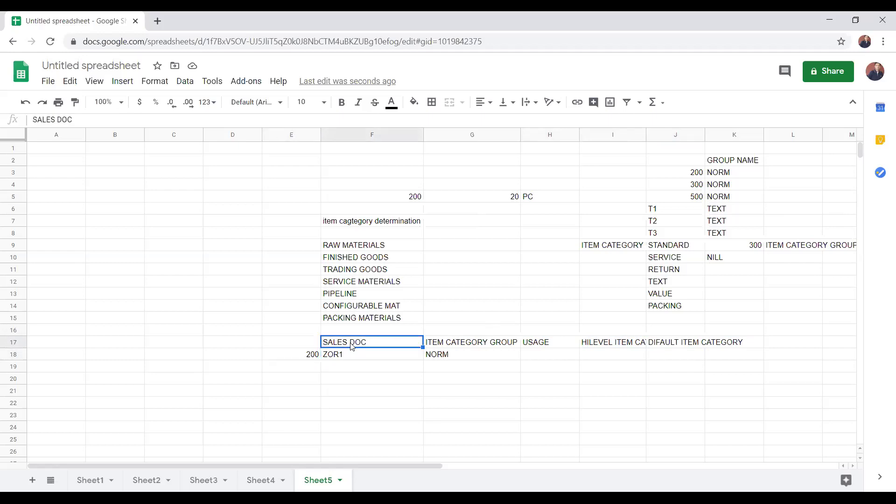
pyautogui.click(315, 354)
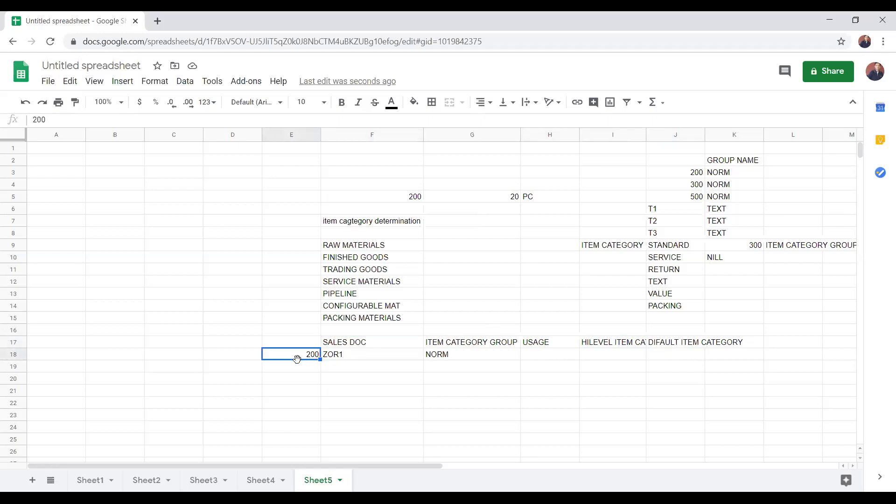
# List the labels PLANT, STORAGE LOC, SALES ORG and DCH in cells E20 to E23.
pyautogui.click(300, 369)
pyautogui.click(296, 379)
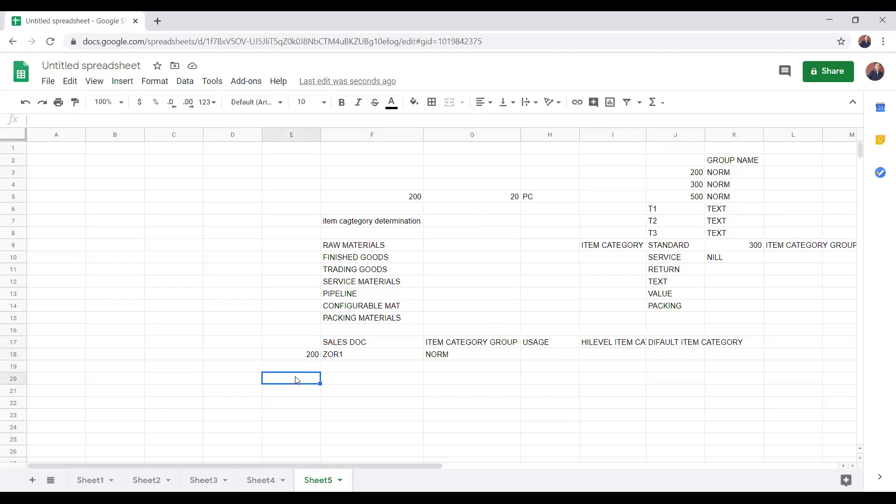
pyautogui.write('PLANT')
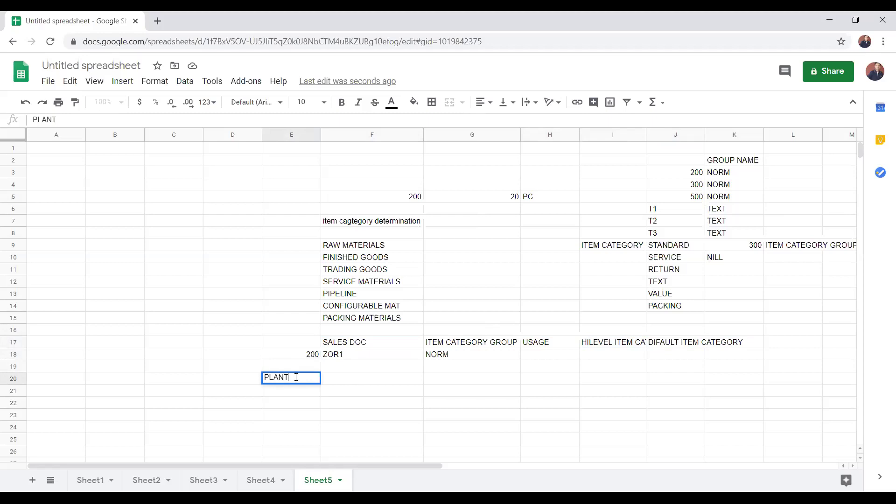
pyautogui.press('Return')
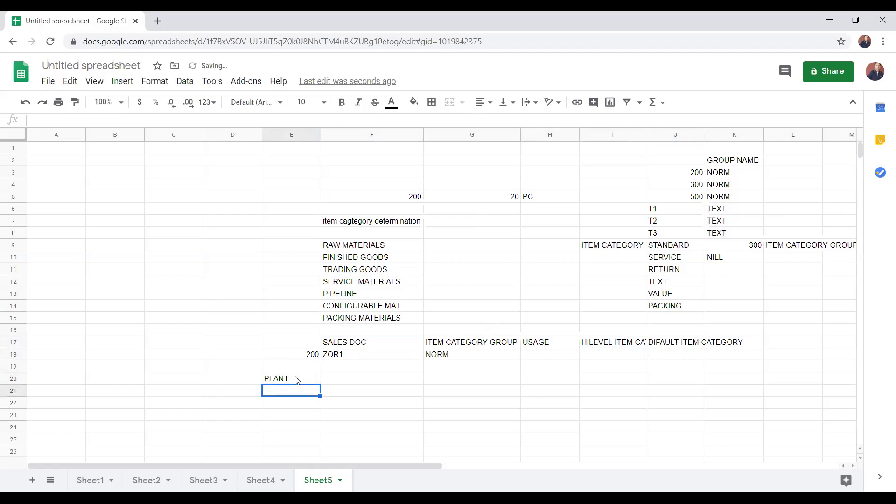
pyautogui.write('STORAGE')
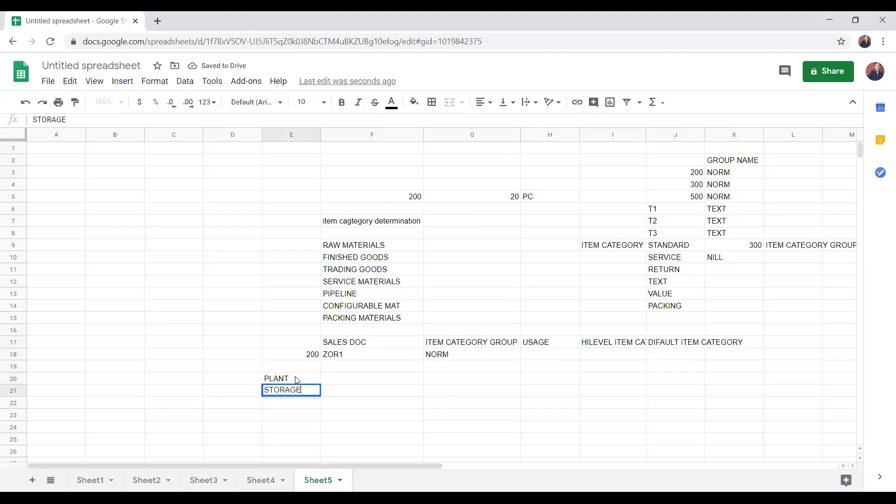
pyautogui.write(' LOC')
pyautogui.press('Return')
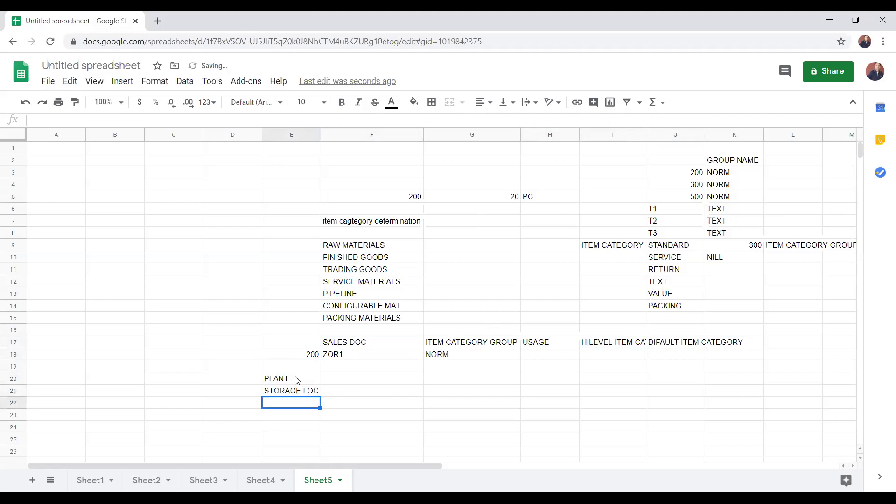
pyautogui.press('Up')
pyautogui.write('SALES ORG')
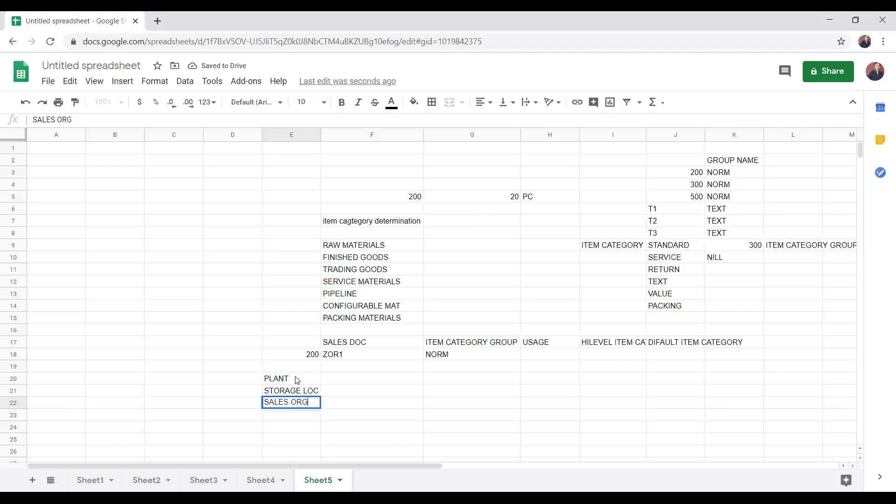
pyautogui.press('Return')
pyautogui.write('DCH')
pyautogui.press('Return')
# Enter 1CHM for PLANT in cell F20 and 1000 for STORAGE LOC in cell F21.
pyautogui.press('Up')
pyautogui.press('Up')
pyautogui.press('Up')
pyautogui.press('Up')
pyautogui.press('Right')
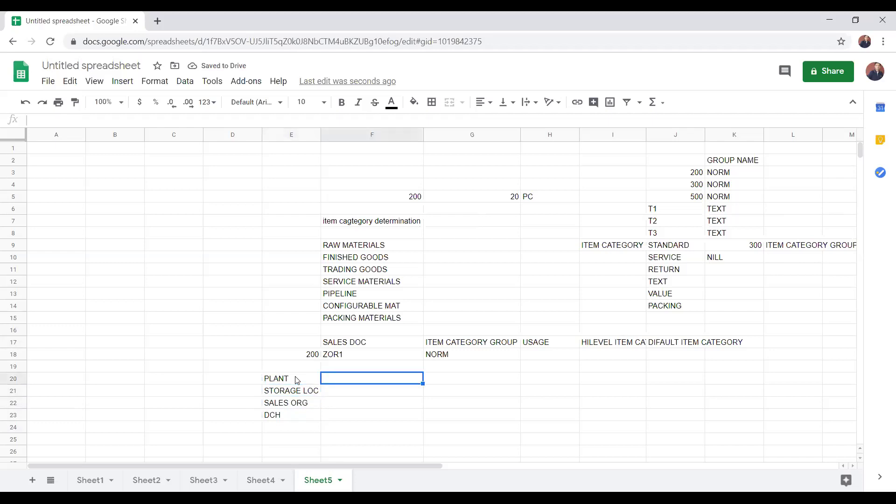
pyautogui.write('1CHM')
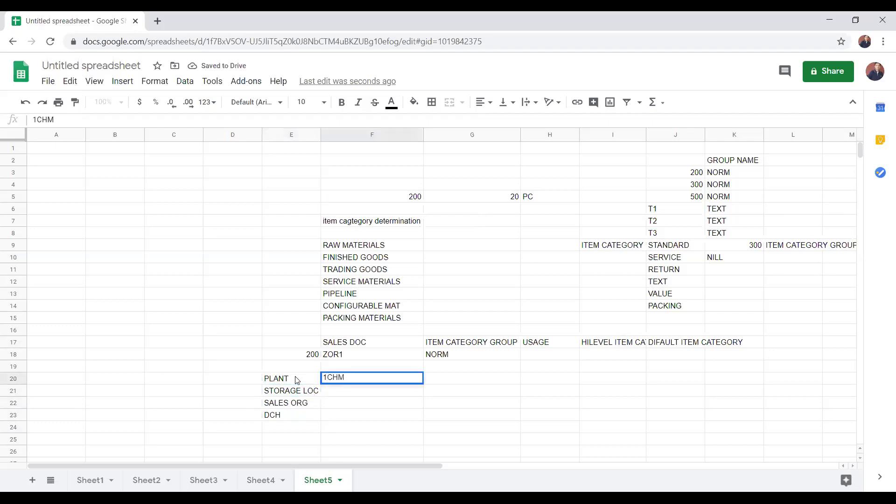
pyautogui.press('Return')
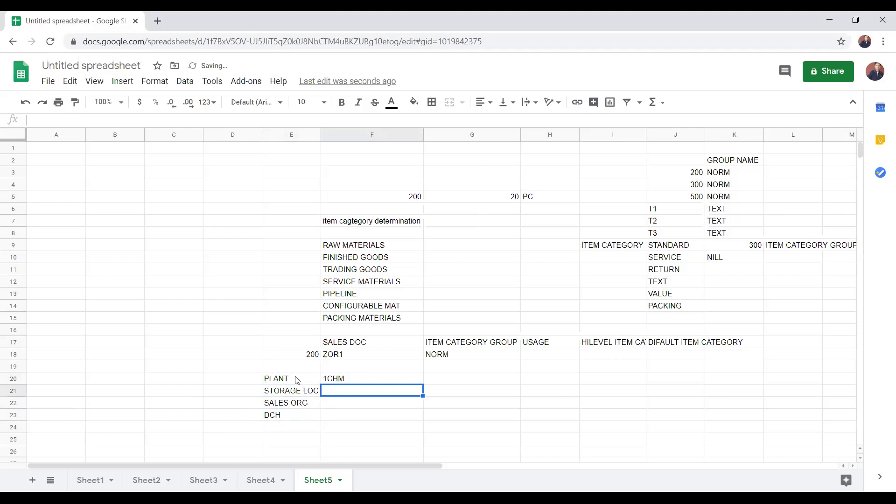
pyautogui.press('Return')
pyautogui.write('1000')
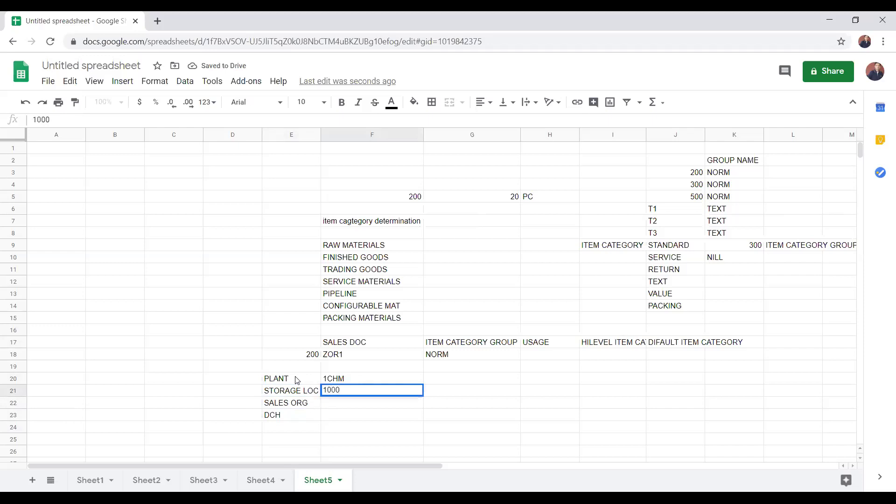
pyautogui.press('Return')
# Enter 1CHM for SALES ORG in cell F22 and GR for DCH in cell F23.
pyautogui.write('1CHM')
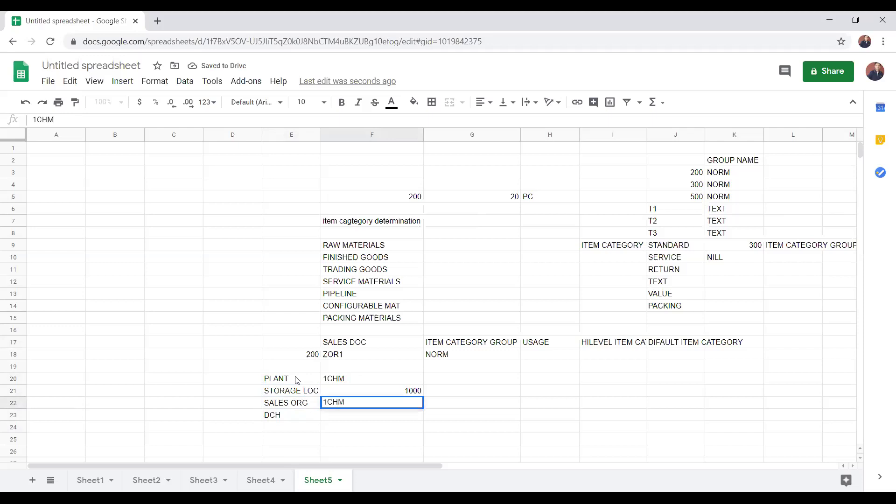
pyautogui.press('Return')
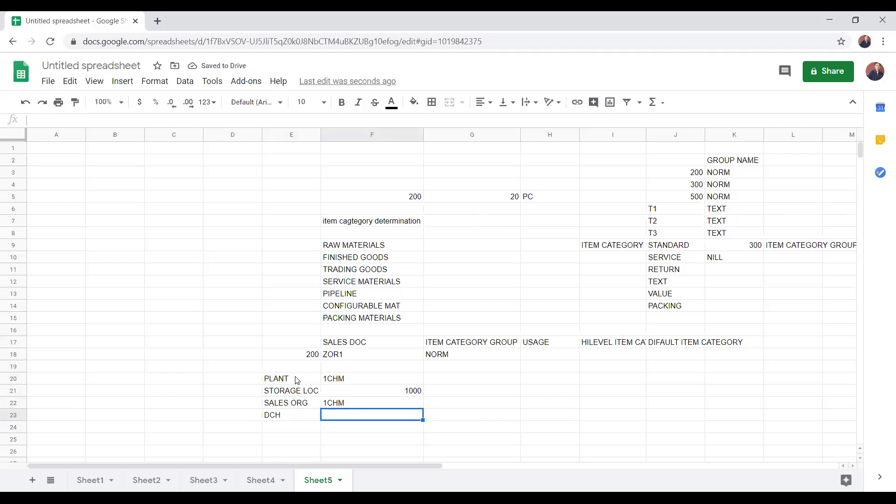
pyautogui.write('G')
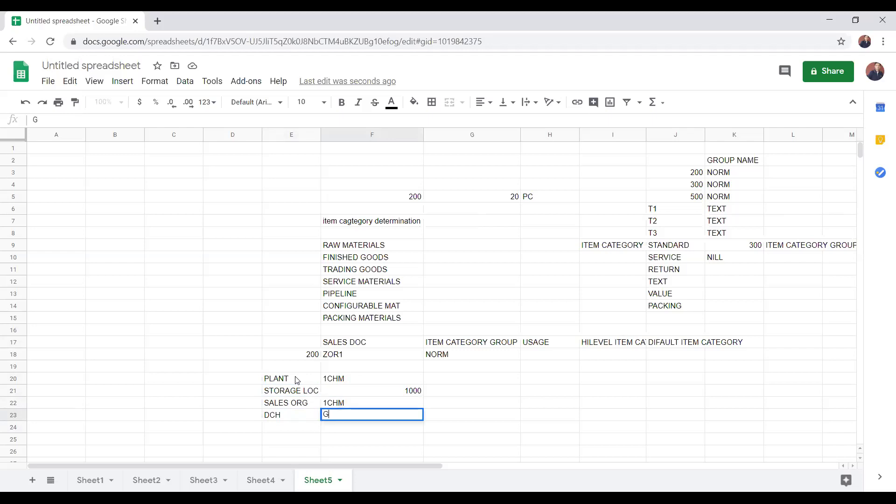
pyautogui.write('R')
pyautogui.press('BackSpace')
pyautogui.write('R')
pyautogui.press('Return')
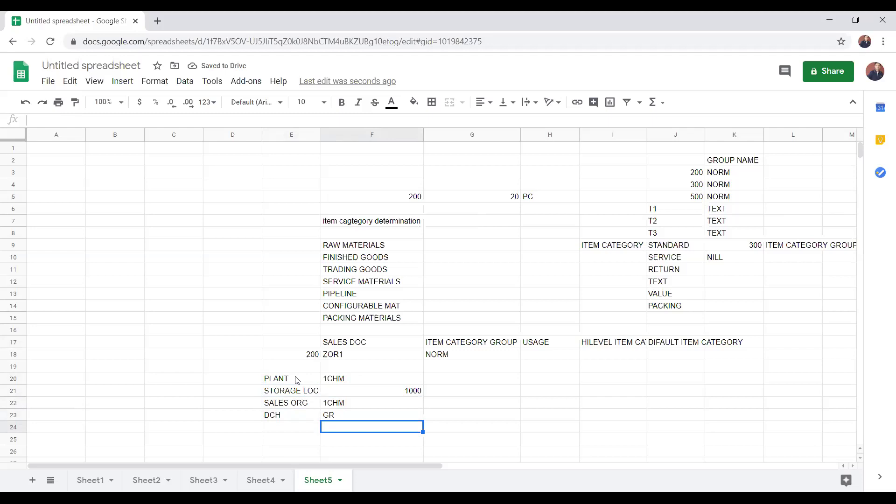
pyautogui.click(348, 418)
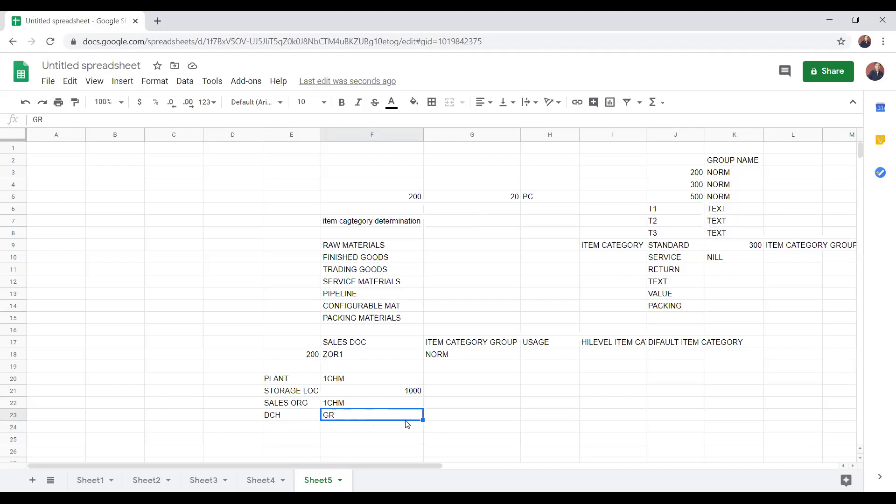
pyautogui.click(350, 355)
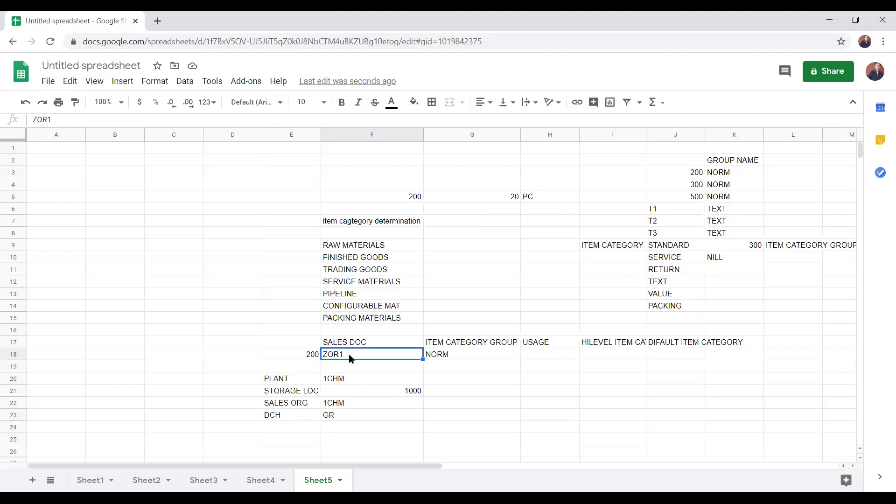
pyautogui.moveTo(349, 365); pyautogui.dragTo(349, 353)
pyautogui.click(349, 354)
# List the document type codes RE, CS, CR, DR and RO in cells C10 to C14.
pyautogui.click(148, 257)
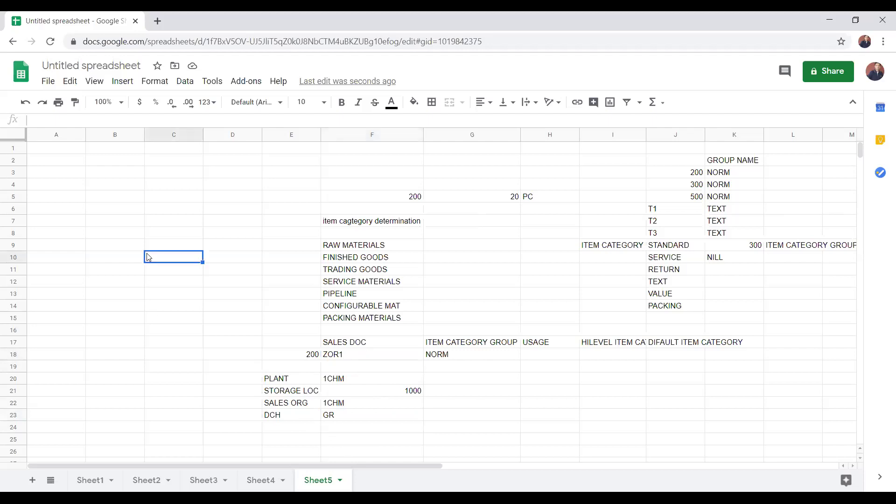
pyautogui.write('RE')
pyautogui.press('Return')
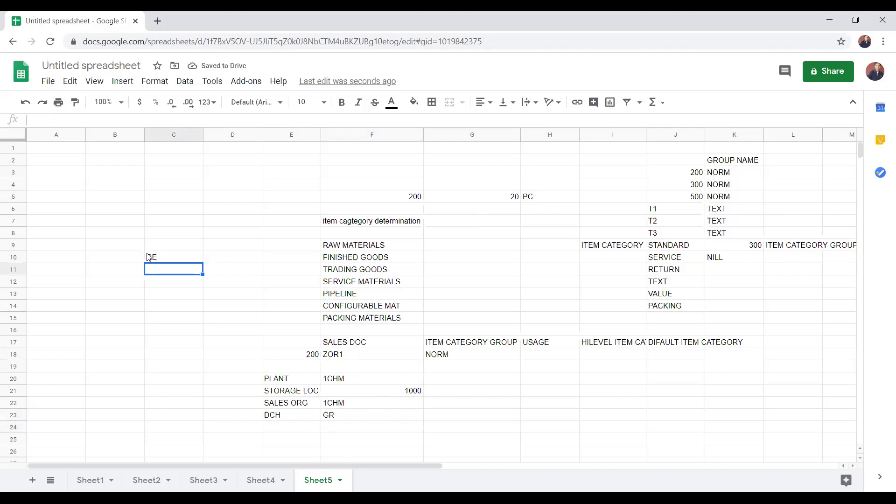
pyautogui.write('CS')
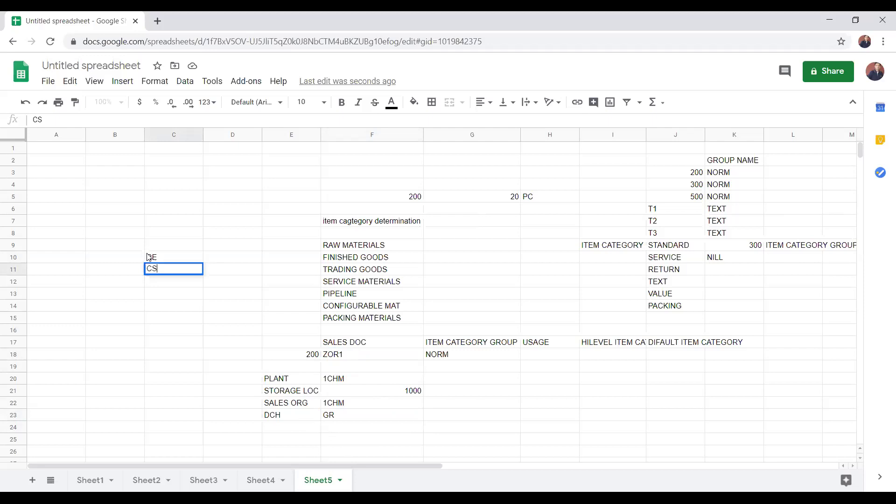
pyautogui.press('Return')
pyautogui.write('CR')
pyautogui.press('Return')
pyautogui.write('DR')
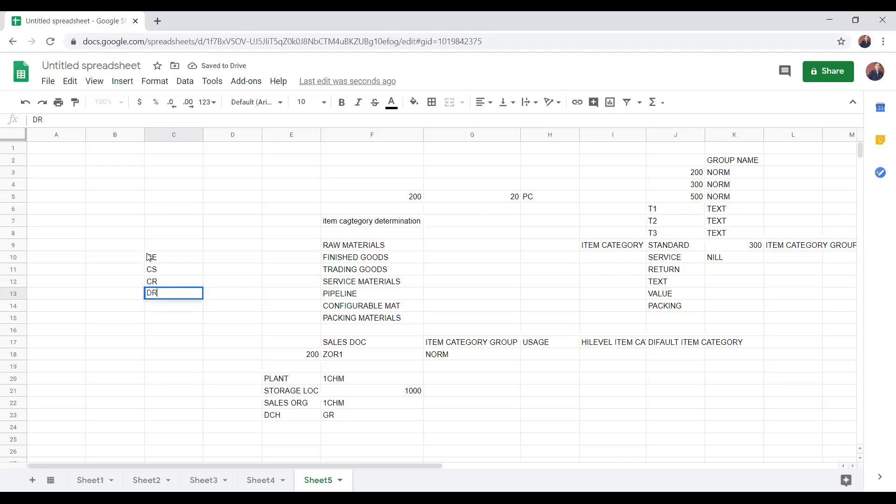
pyautogui.press('Return')
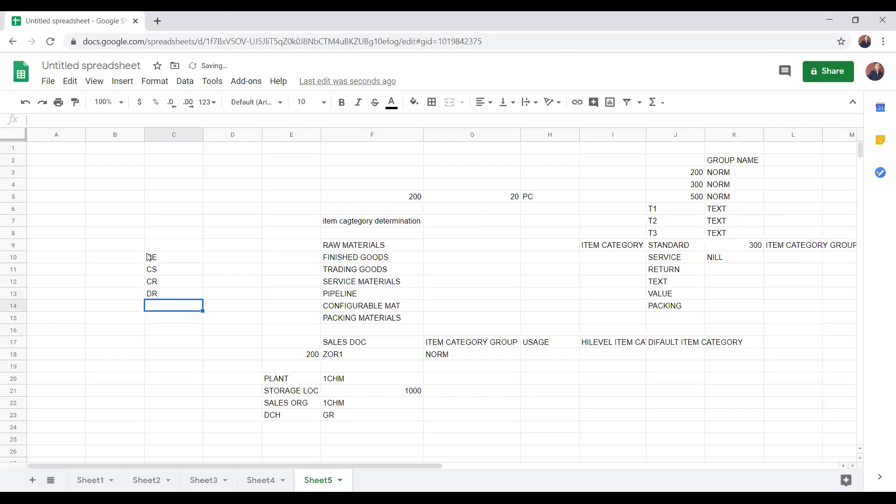
pyautogui.press('Down')
pyautogui.press('Up')
pyautogui.write('RO')
pyautogui.press('Return')
pyautogui.press('Up')
pyautogui.press('Up')
pyautogui.press('Up')
pyautogui.press('Up')
pyautogui.press('Up')
pyautogui.press('Down')
pyautogui.press('Down')
pyautogui.press('Down')
pyautogui.press('Down')
pyautogui.press('Down')
pyautogui.press('Up')
pyautogui.press('Up')
pyautogui.press('Up')
pyautogui.press('Up')
pyautogui.press('Up')
pyautogui.press('Down')
pyautogui.press('Down')
pyautogui.press('Down')
pyautogui.press('Down')
pyautogui.press('Down')
pyautogui.press('Down')
pyautogui.press('Down')
pyautogui.press('Down')
pyautogui.press('Down')
pyautogui.press('Up')
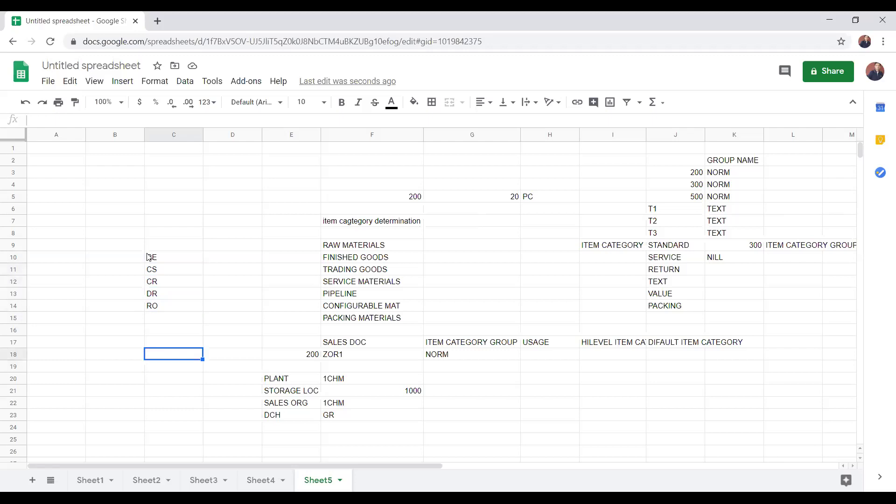
pyautogui.press('Right')
pyautogui.press('Right')
pyautogui.press('Right')
pyautogui.press('Left')
pyautogui.press('Right')
pyautogui.press('Left')
pyautogui.press('Right')
pyautogui.press('Left')
pyautogui.press('Left')
pyautogui.press('Right')
pyautogui.press('Right')
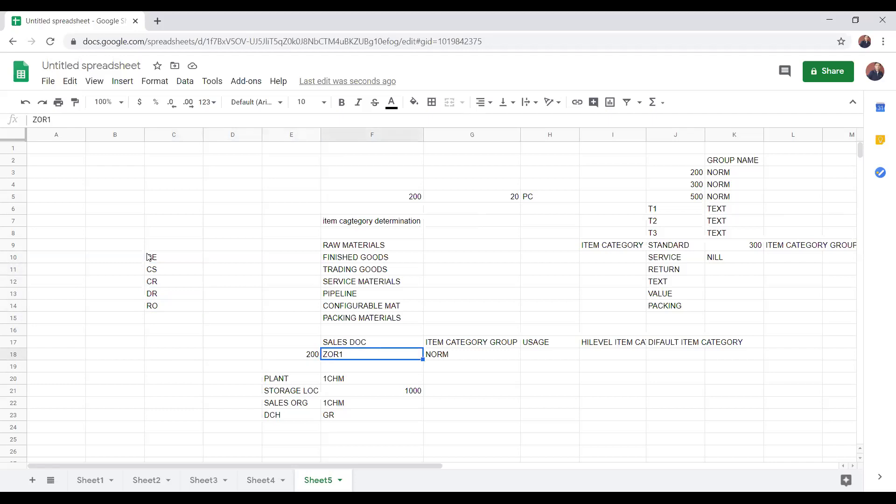
pyautogui.press('Right')
pyautogui.press('Left')
pyautogui.press('Left')
pyautogui.press('Right')
pyautogui.press('Left')
pyautogui.press('Right')
pyautogui.press('Left')
pyautogui.press('Right')
pyautogui.press('Left')
pyautogui.press('Right')
pyautogui.press('Left')
pyautogui.press('Right')
pyautogui.press('Left')
pyautogui.press('Right')
pyautogui.press('Left')
pyautogui.press('Right')
pyautogui.press('Left')
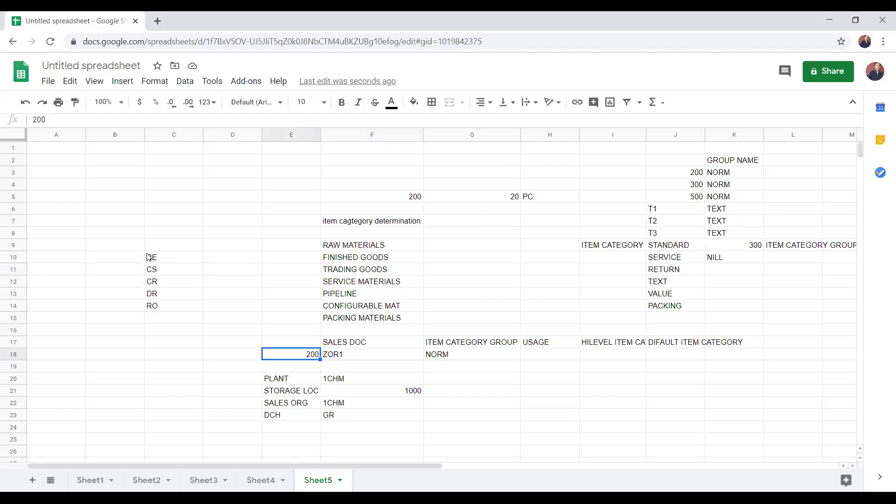
# Review the group names assigned to materials 200, 300 and 500 in cells K3 to K5.
pyautogui.click(713, 177)
pyautogui.click(716, 189)
pyautogui.click(717, 199)
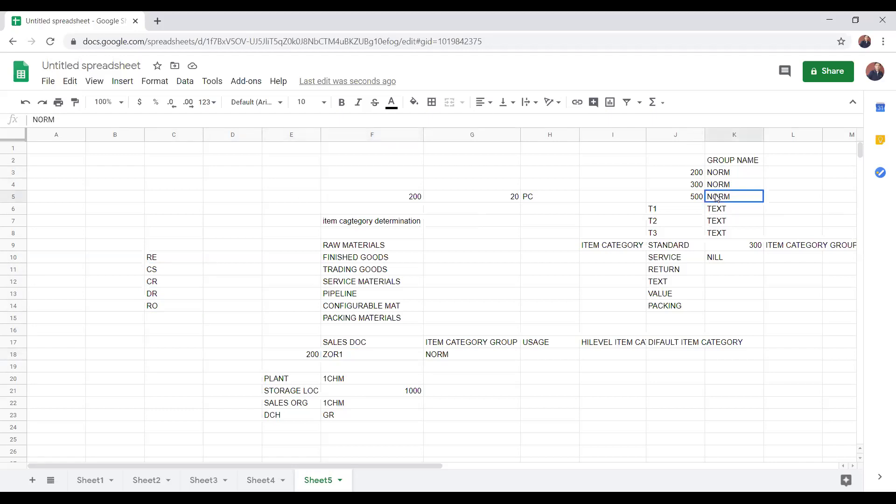
pyautogui.click(718, 183)
pyautogui.click(720, 175)
pyautogui.click(721, 186)
pyautogui.click(720, 197)
pyautogui.click(721, 177)
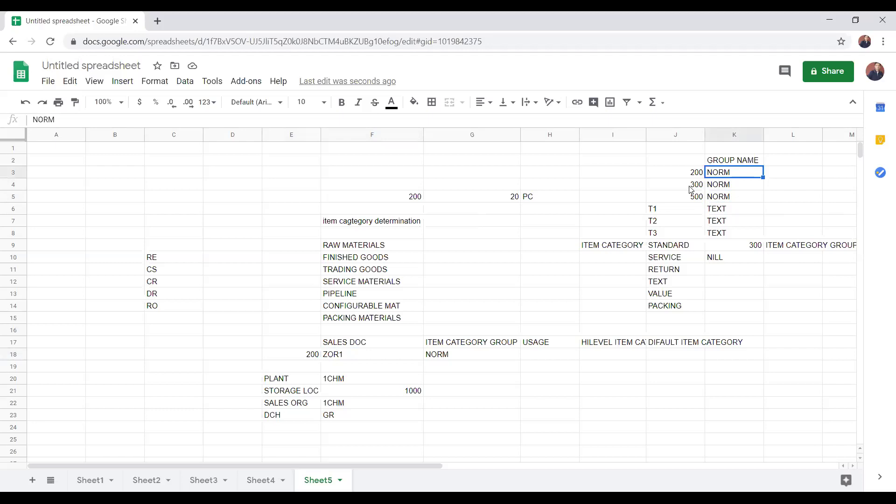
# Compare the sales document type in cell F18 with the item category group in cell G18.
pyautogui.click(433, 356)
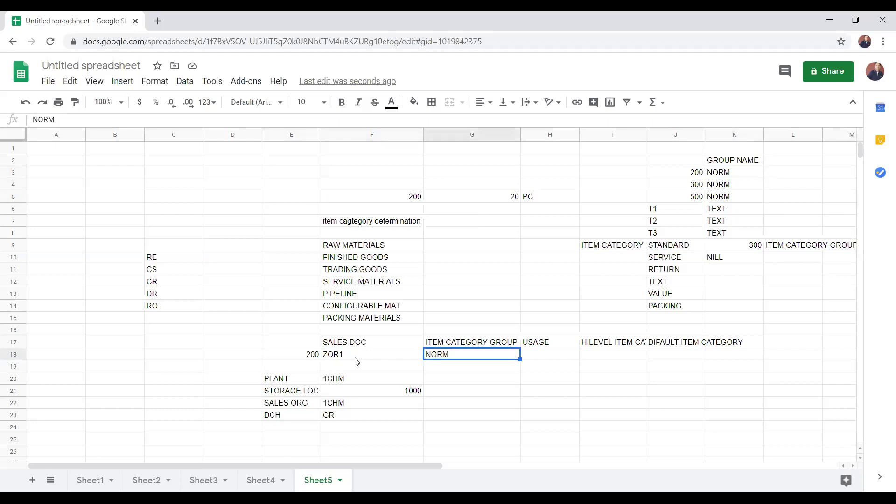
pyautogui.click(358, 361)
pyautogui.click(438, 360)
pyautogui.click(370, 357)
pyautogui.click(442, 357)
pyautogui.click(376, 359)
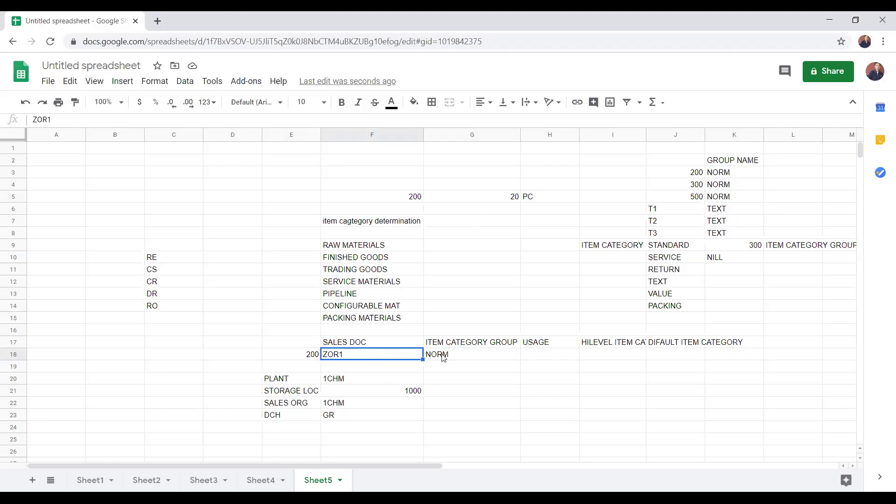
pyautogui.click(442, 357)
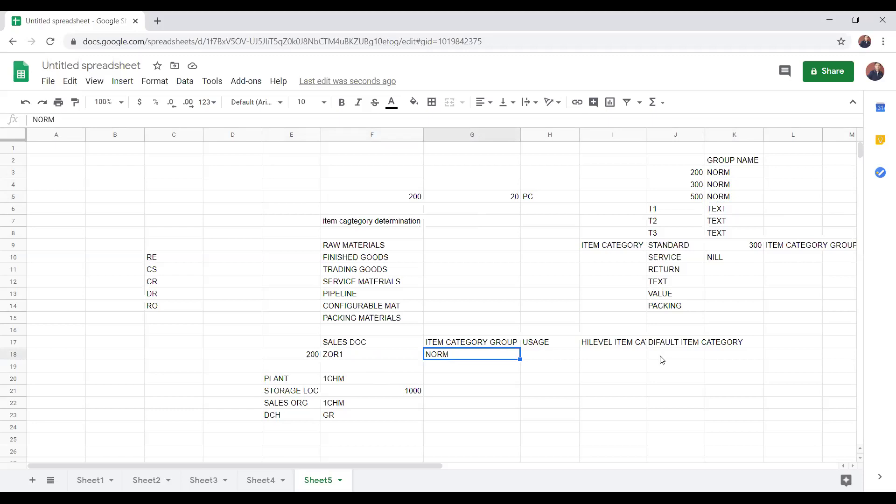
# Enter TAN as the default item category in cell J18.
pyautogui.click(688, 354)
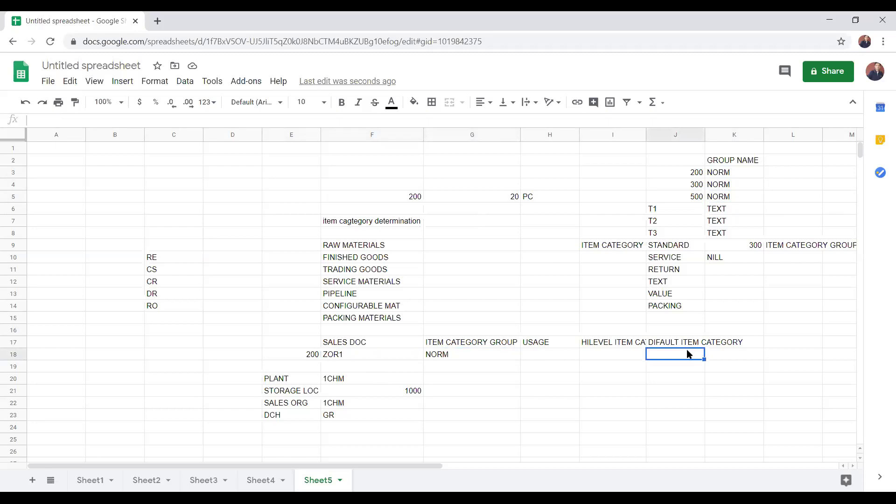
pyautogui.write('TAN')
pyautogui.press('Return')
# Go through the row 18 entries from the material number to the default item category.
pyautogui.press('Up')
pyautogui.press('Left')
pyautogui.press('Left')
pyautogui.press('Left')
pyautogui.press('Left')
pyautogui.press('Left')
pyautogui.press('Right')
pyautogui.press('Right')
pyautogui.press('Left')
pyautogui.press('Right')
pyautogui.press('Right')
pyautogui.press('Right')
pyautogui.press('Right')
pyautogui.press('Left')
pyautogui.press('Left')
pyautogui.press('Left')
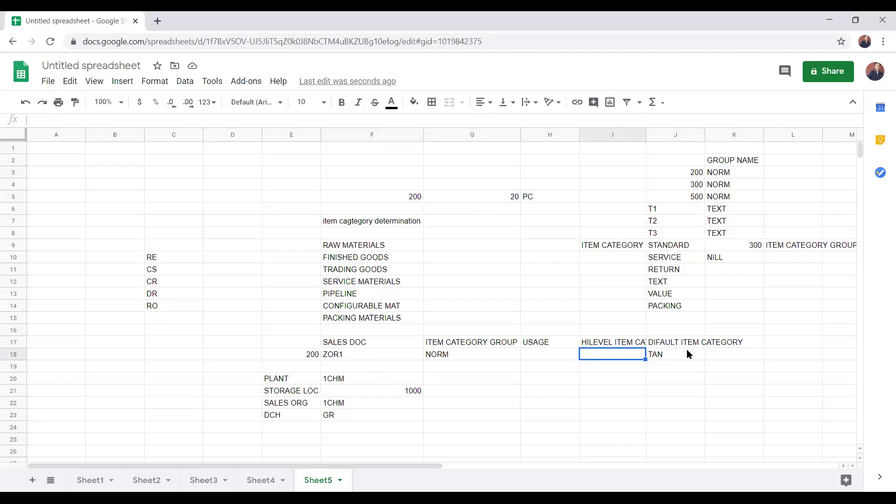
pyautogui.press('Left')
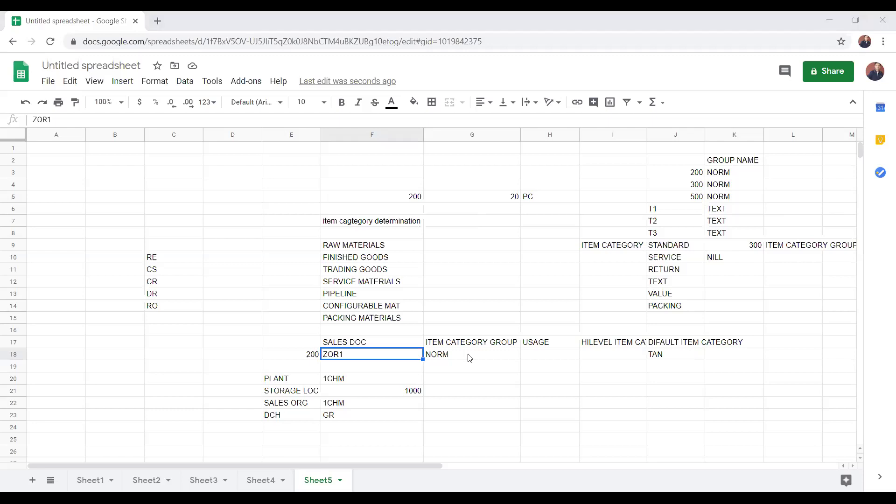
# Examine how the sales document type in F18 and item category group in G18 lead to the default item category in J18.
pyautogui.click(486, 358)
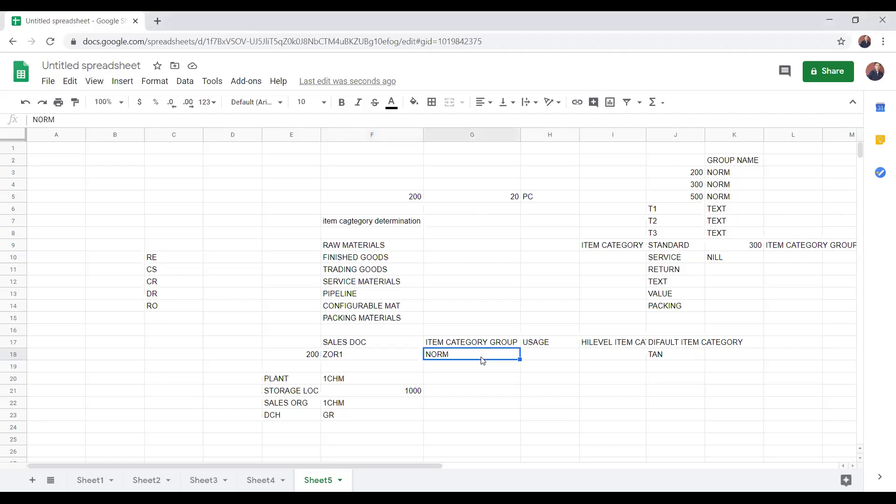
pyautogui.click(357, 361)
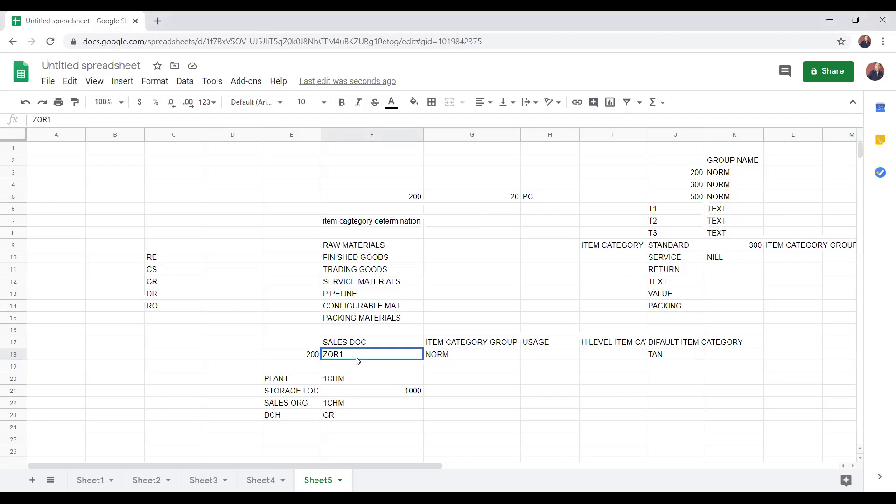
pyautogui.click(463, 359)
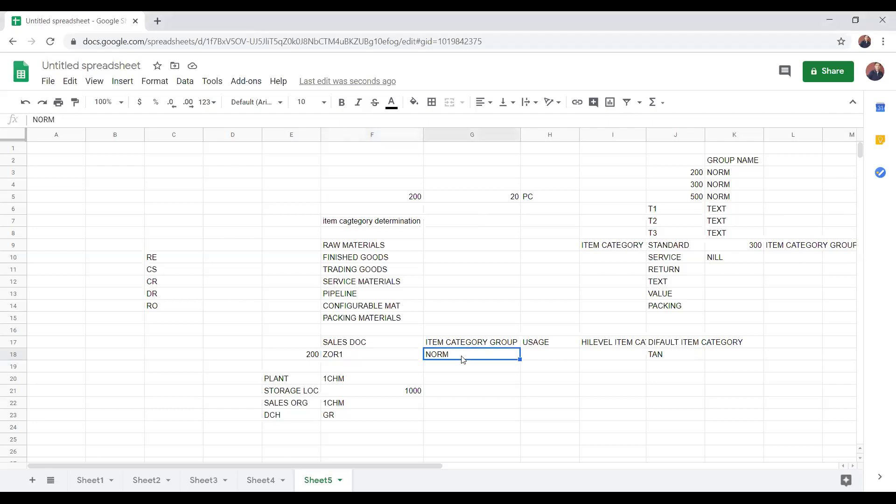
pyautogui.click(660, 356)
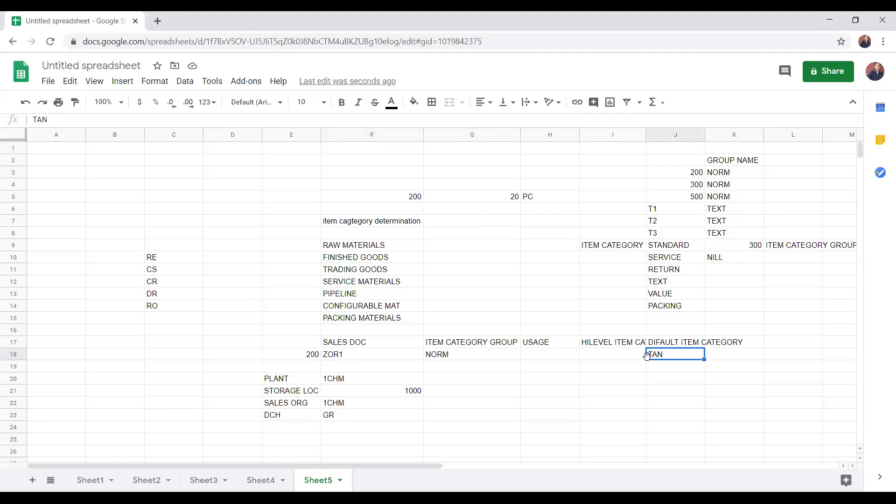
pyautogui.click(370, 359)
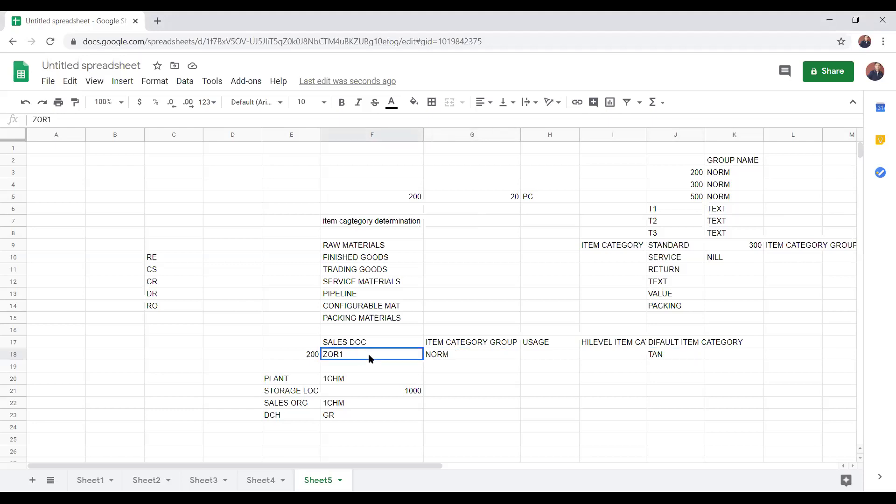
pyautogui.click(441, 361)
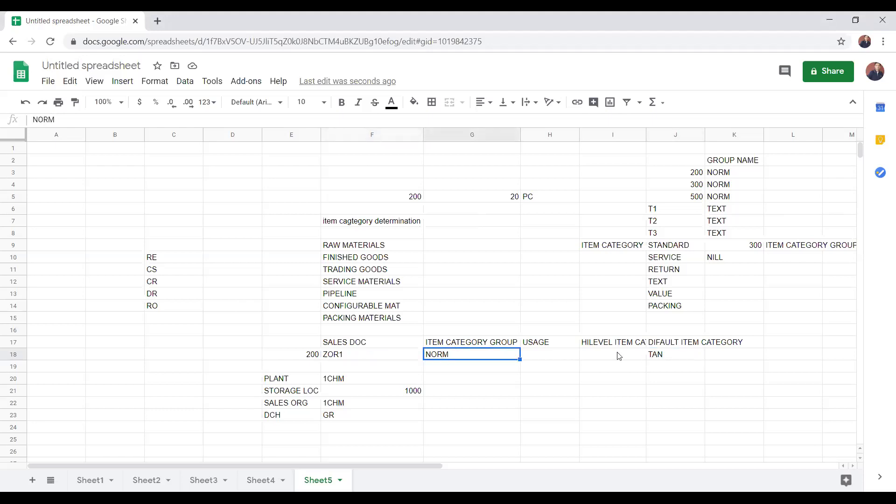
pyautogui.click(672, 355)
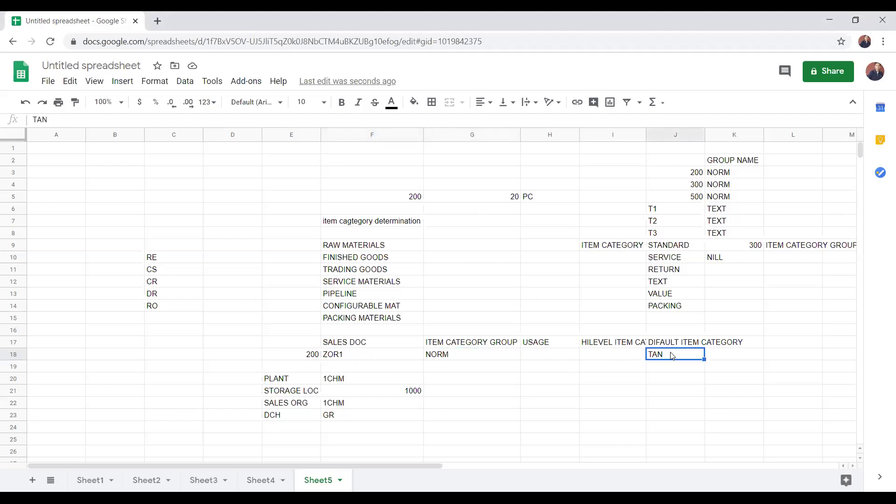
pyautogui.click(355, 347)
pyautogui.click(354, 359)
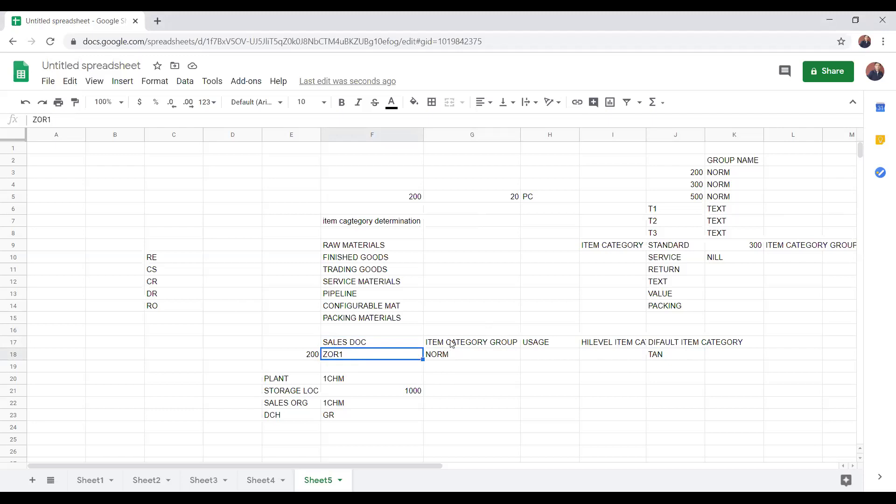
# Review the determination headings in cells F17 to J17 together with the entries beneath them in row 18.
pyautogui.click(370, 341)
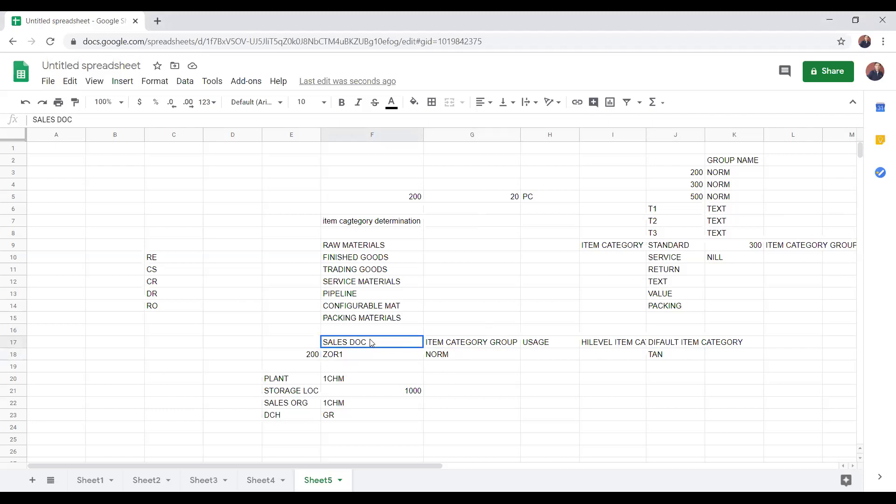
pyautogui.click(452, 345)
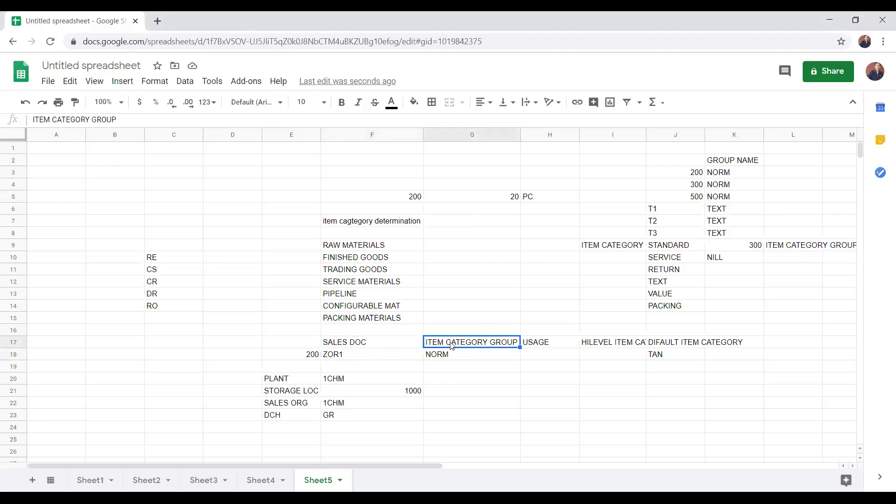
pyautogui.click(549, 348)
pyautogui.click(594, 348)
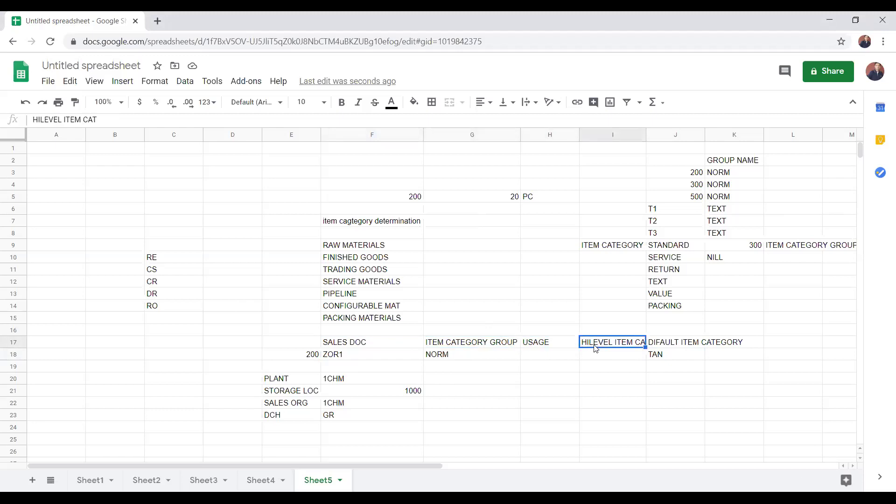
pyautogui.moveTo(556, 348); pyautogui.dragTo(602, 344)
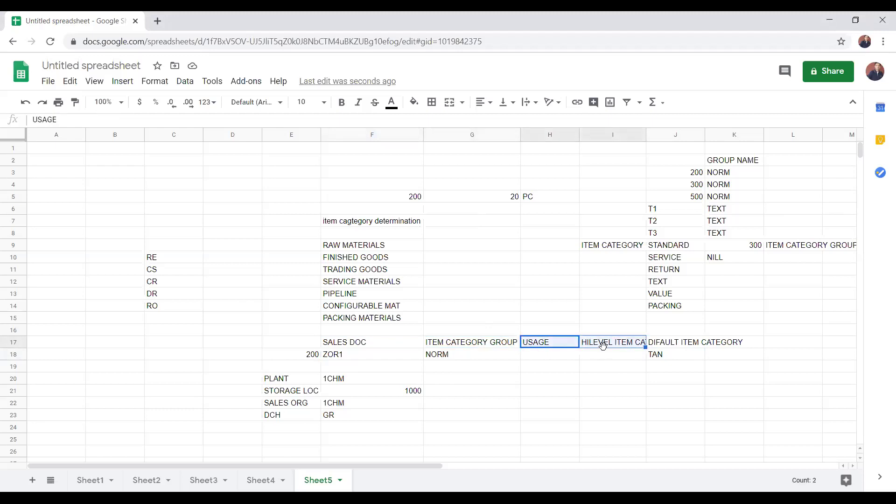
pyautogui.click(656, 346)
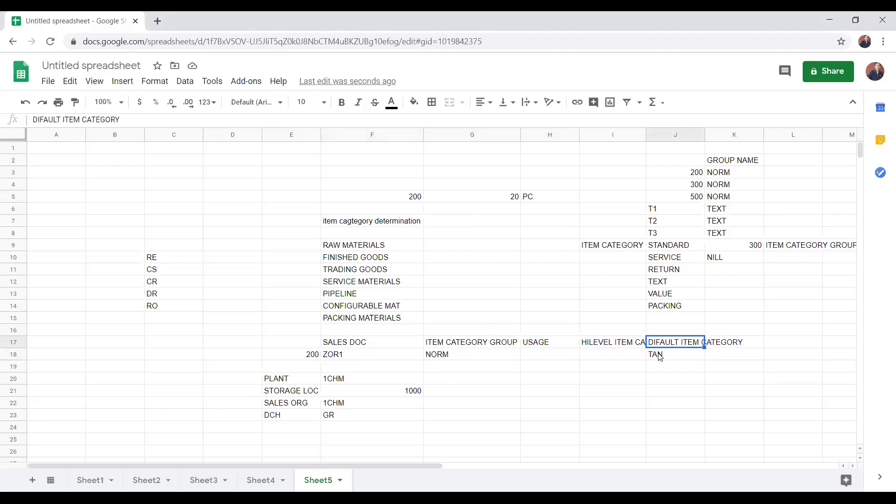
pyautogui.click(660, 357)
pyautogui.click(338, 358)
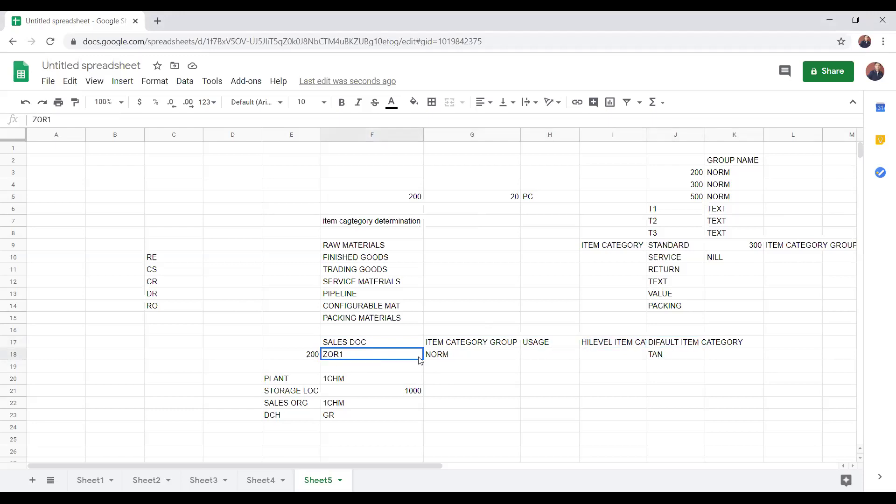
pyautogui.click(430, 357)
pyautogui.click(661, 356)
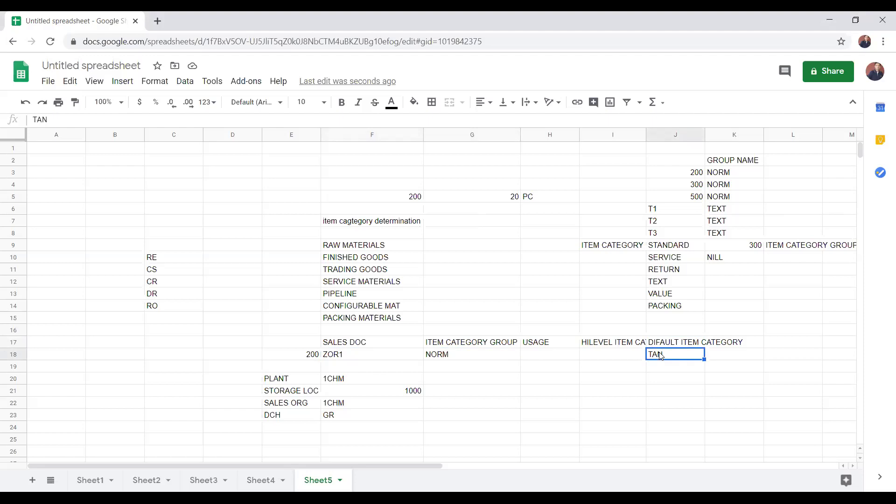